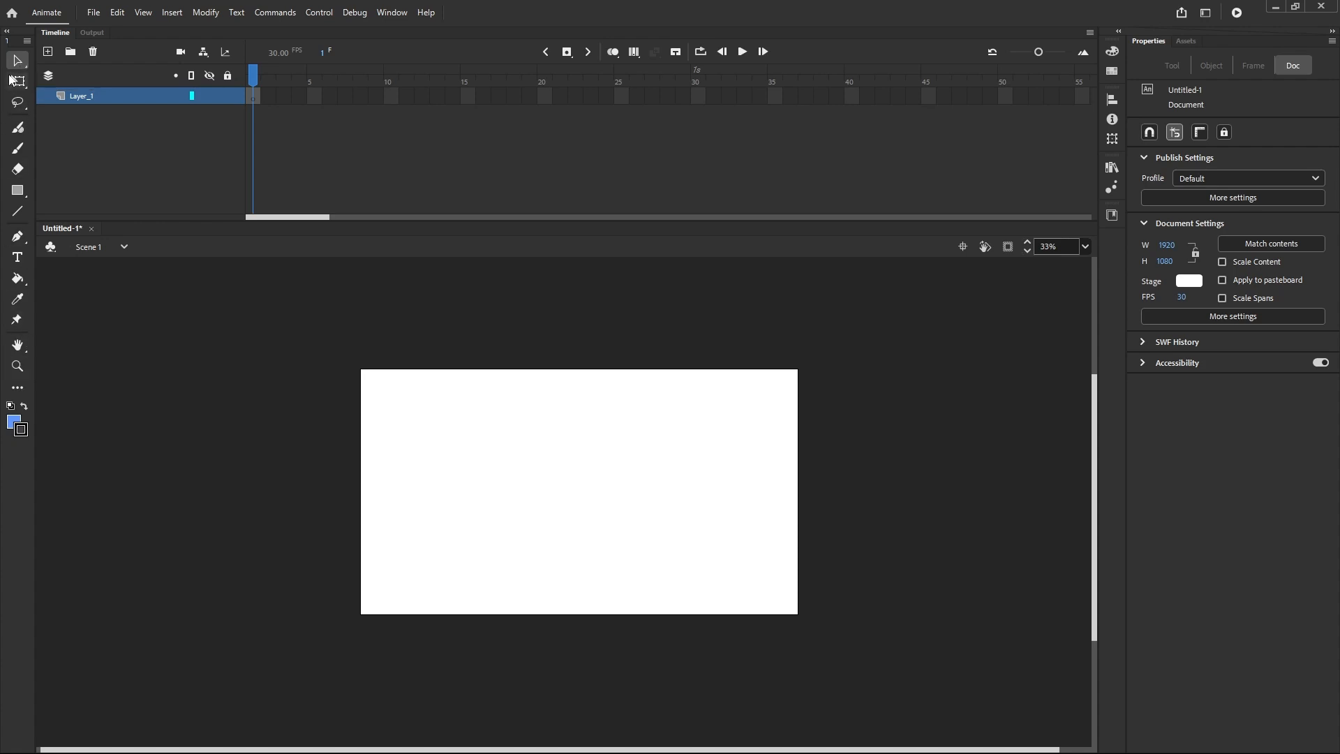
left_click(21, 69)
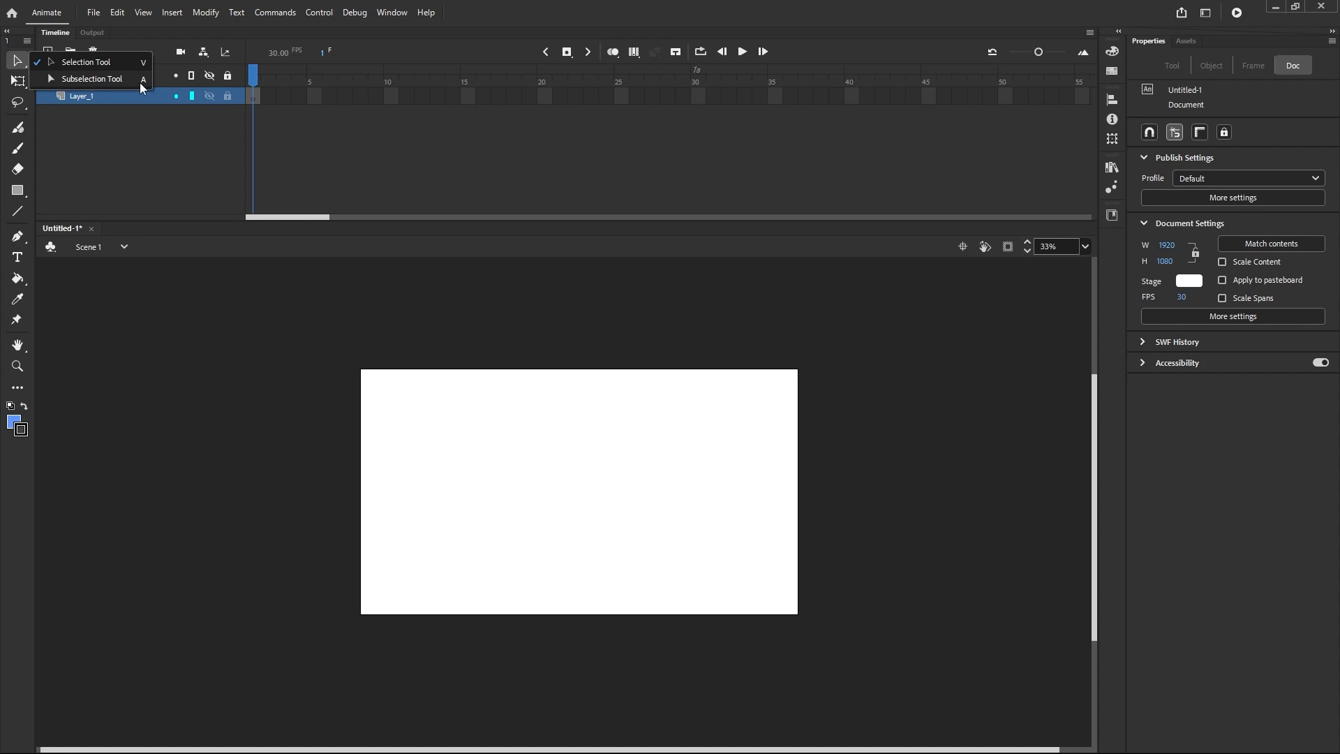
left_click(126, 130)
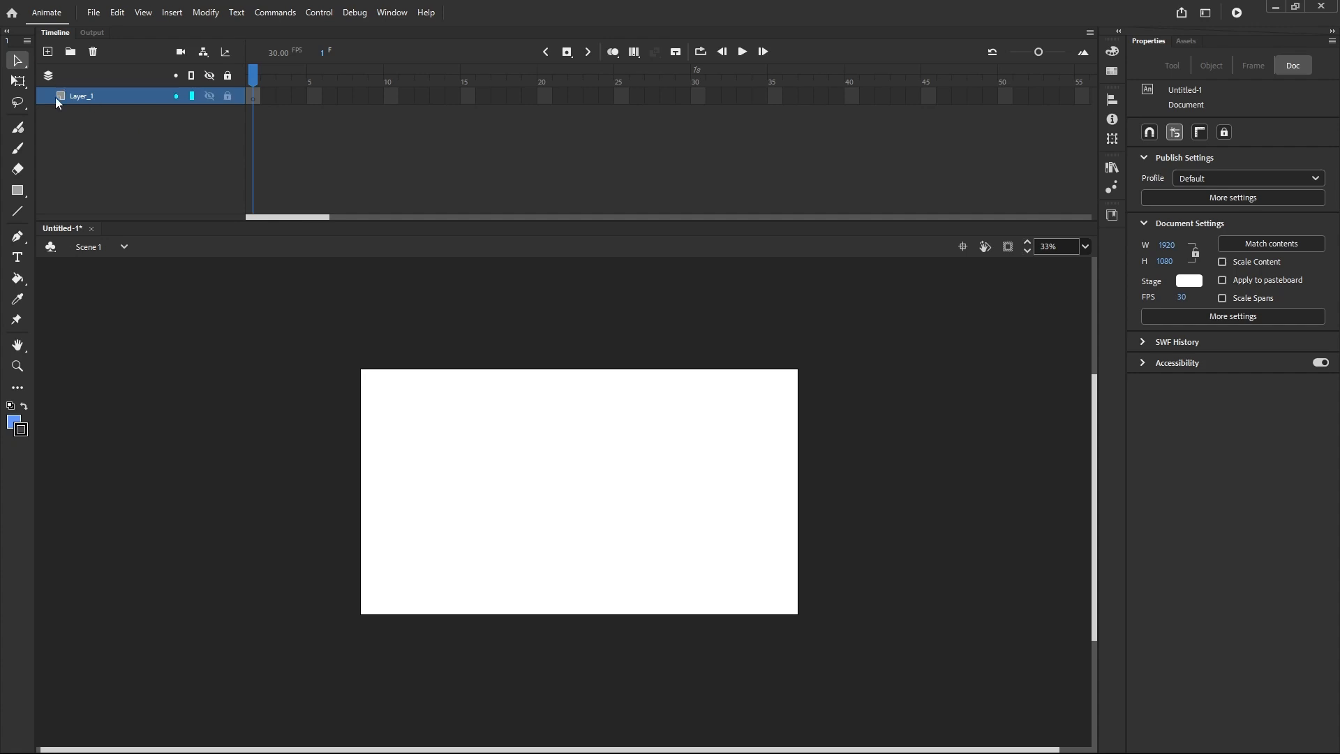
Step: Draw a blue rectangle with a black stroke, about 429 by 420 px, in the upper-left area of the stage
left_click(23, 199)
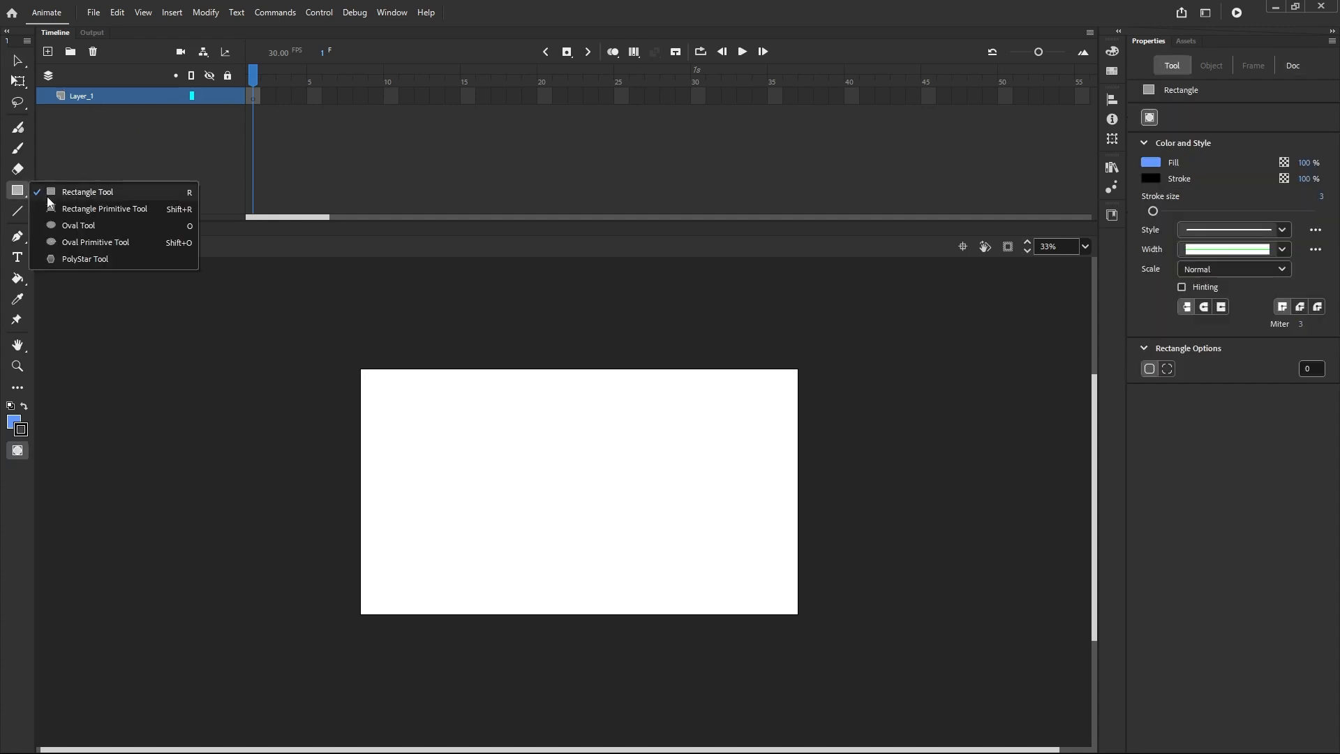
left_click(56, 190)
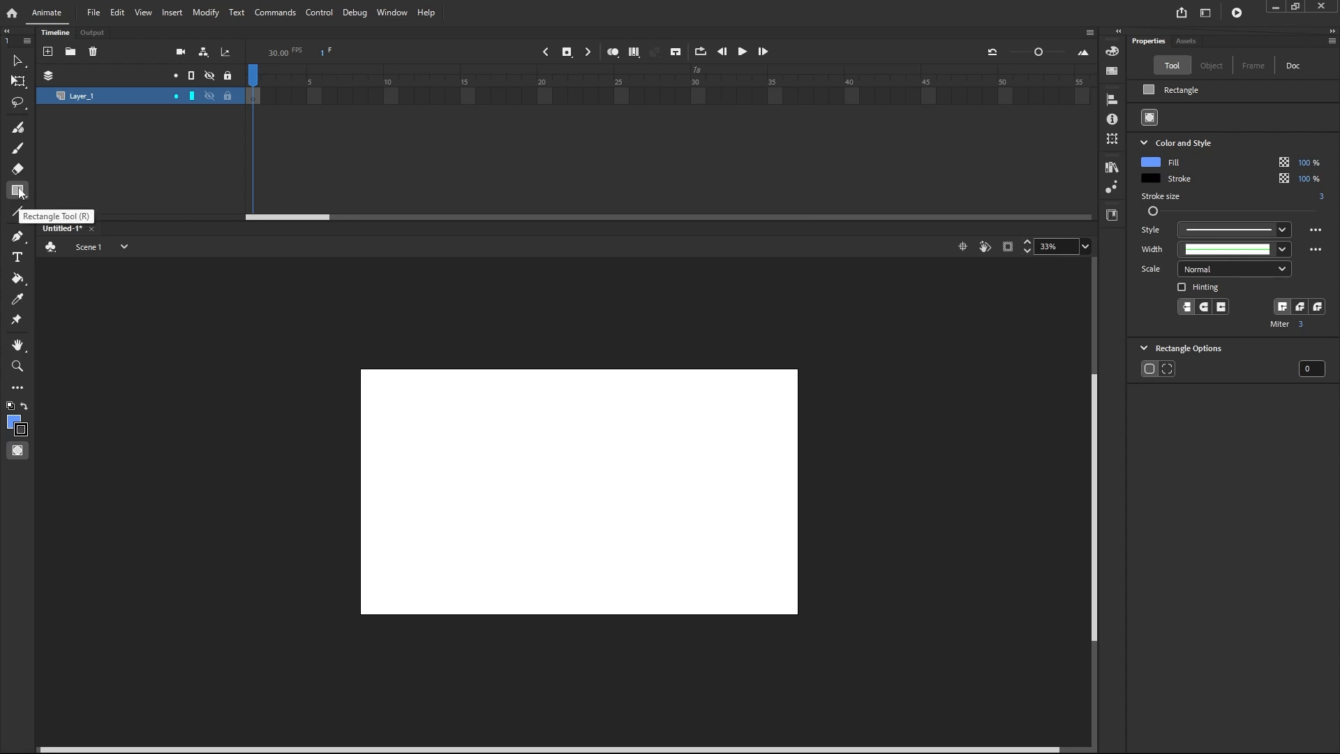
left_click_drag(396, 402, 493, 498)
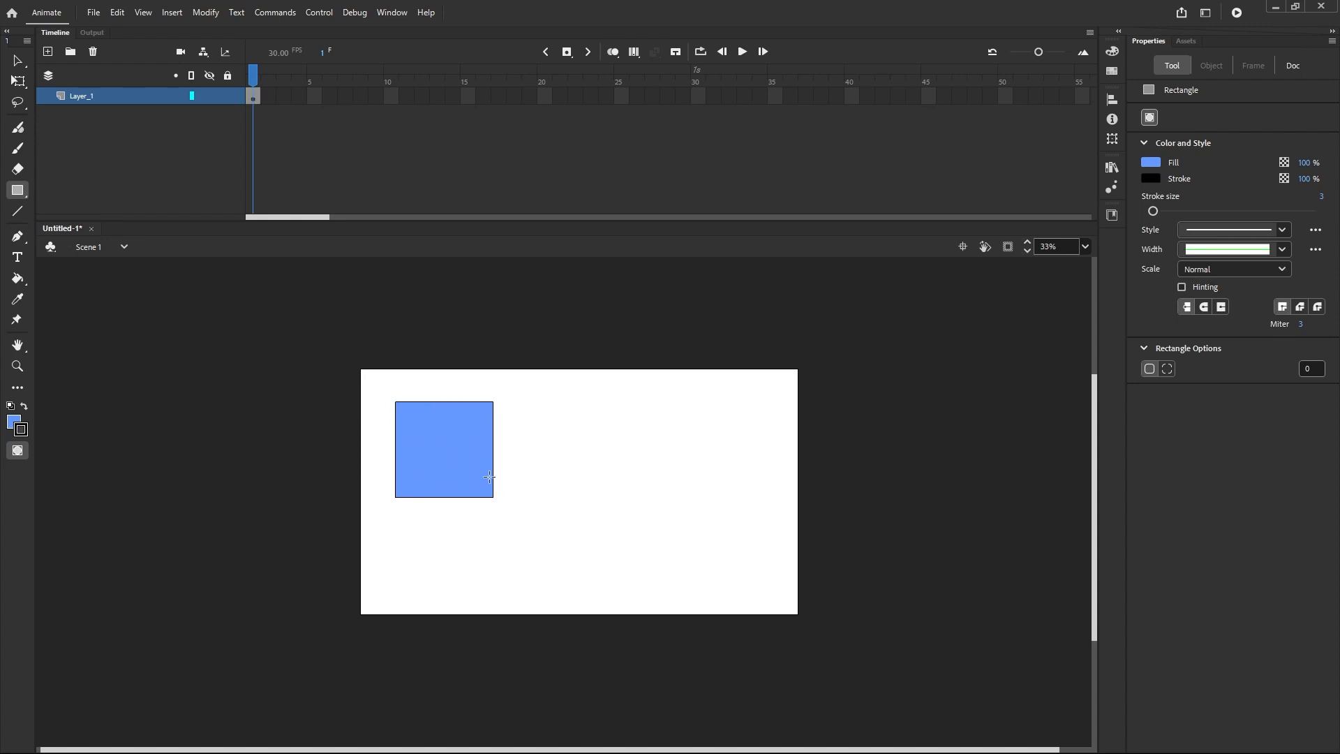
scroll(495, 502, "up", 2)
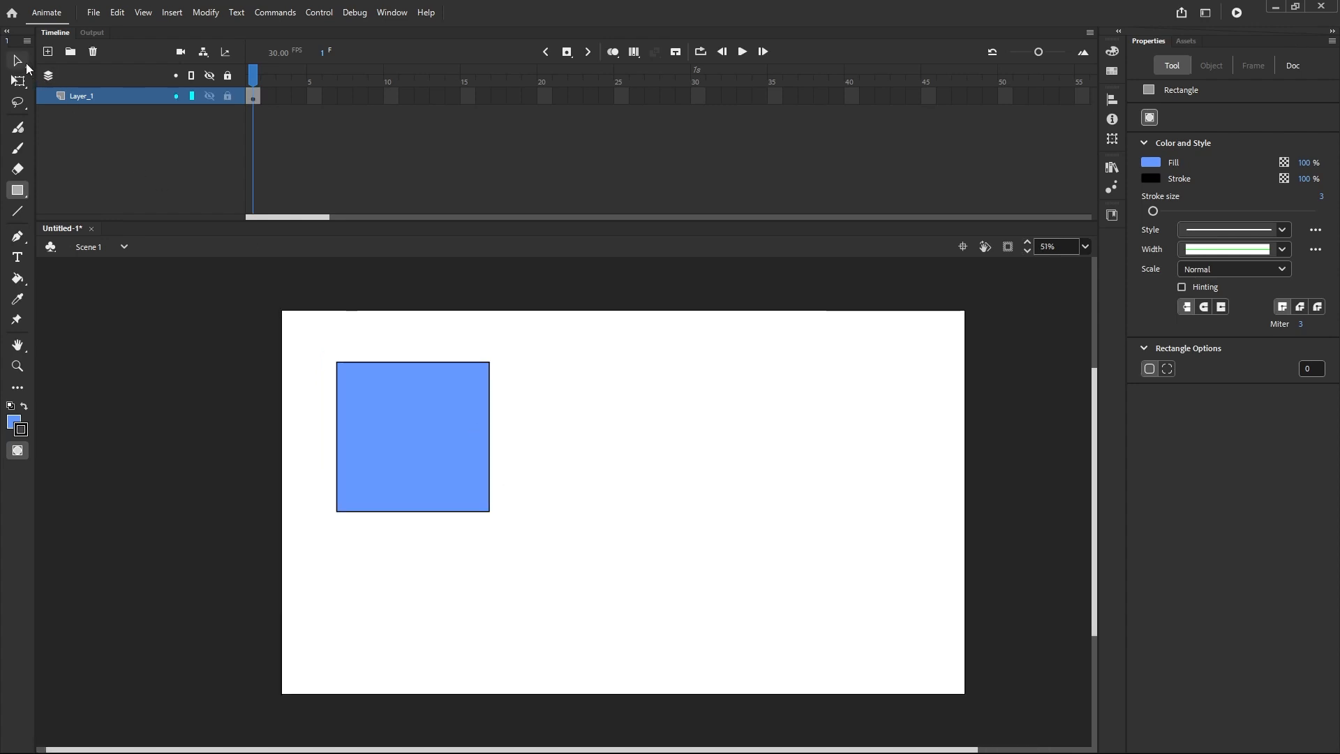
Step: Move the rectangle toward the middle of the stage, to about X 450, Y 247, and deselect it
left_click(24, 65)
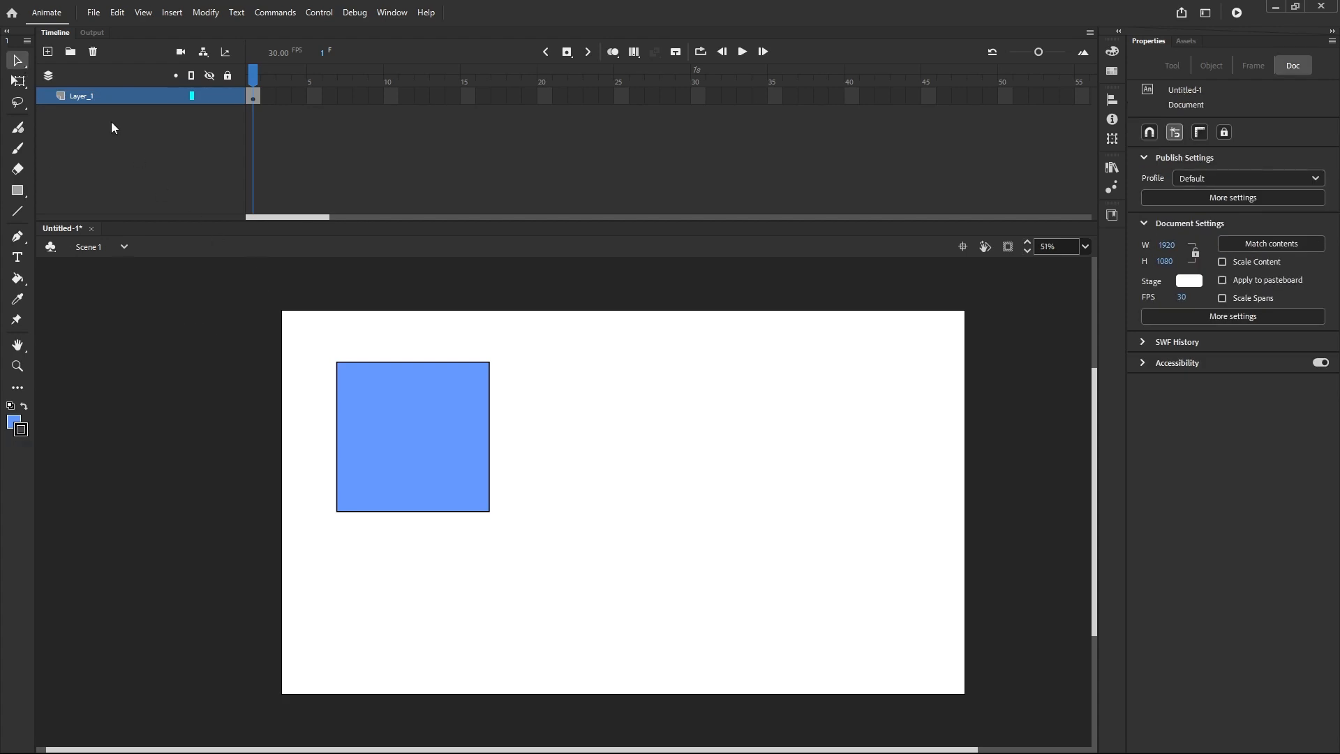
left_click_drag(310, 342, 574, 578)
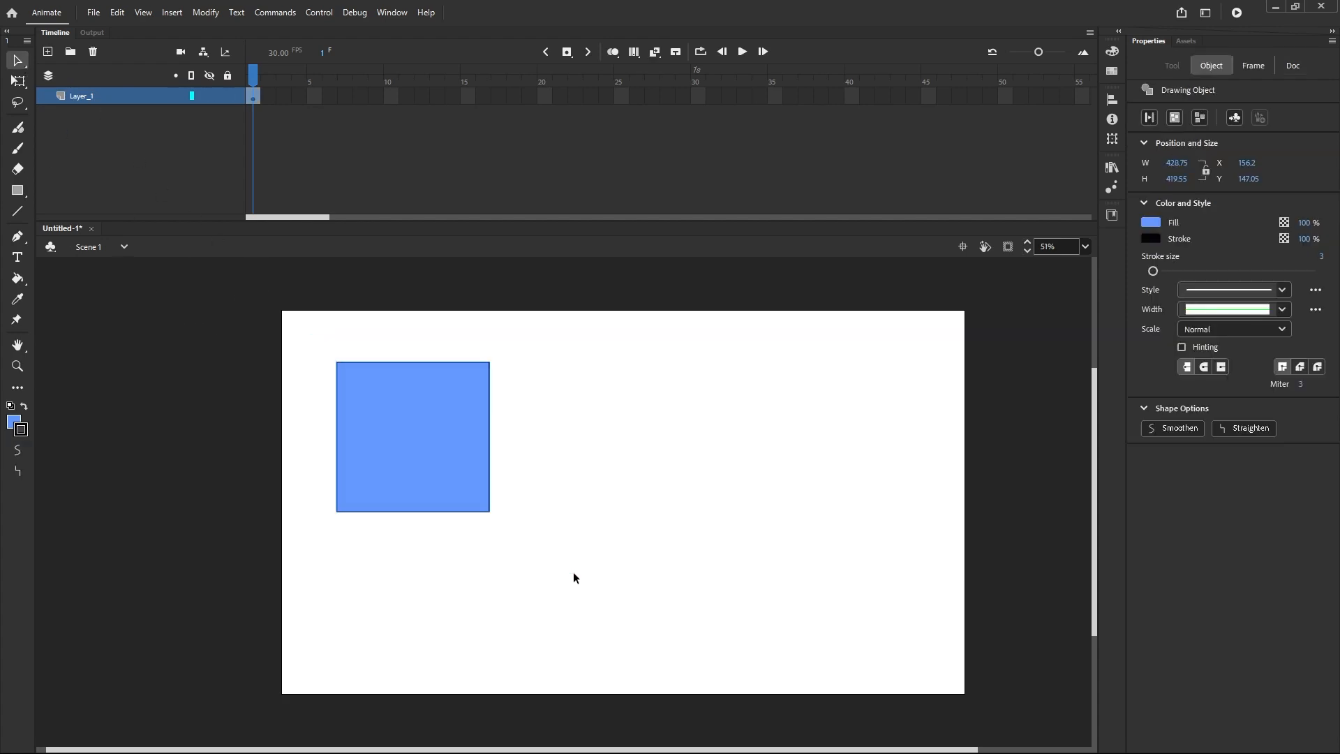
left_click_drag(455, 431, 538, 454)
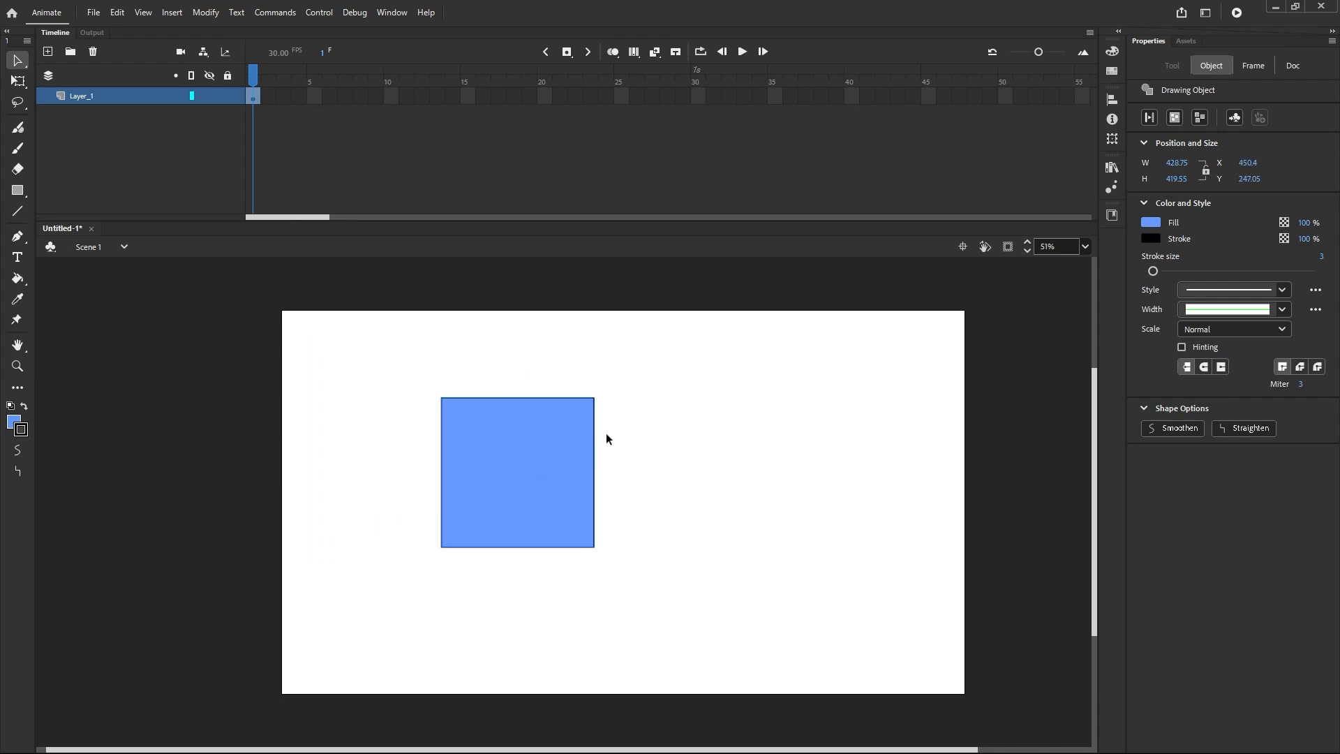
left_click(627, 395)
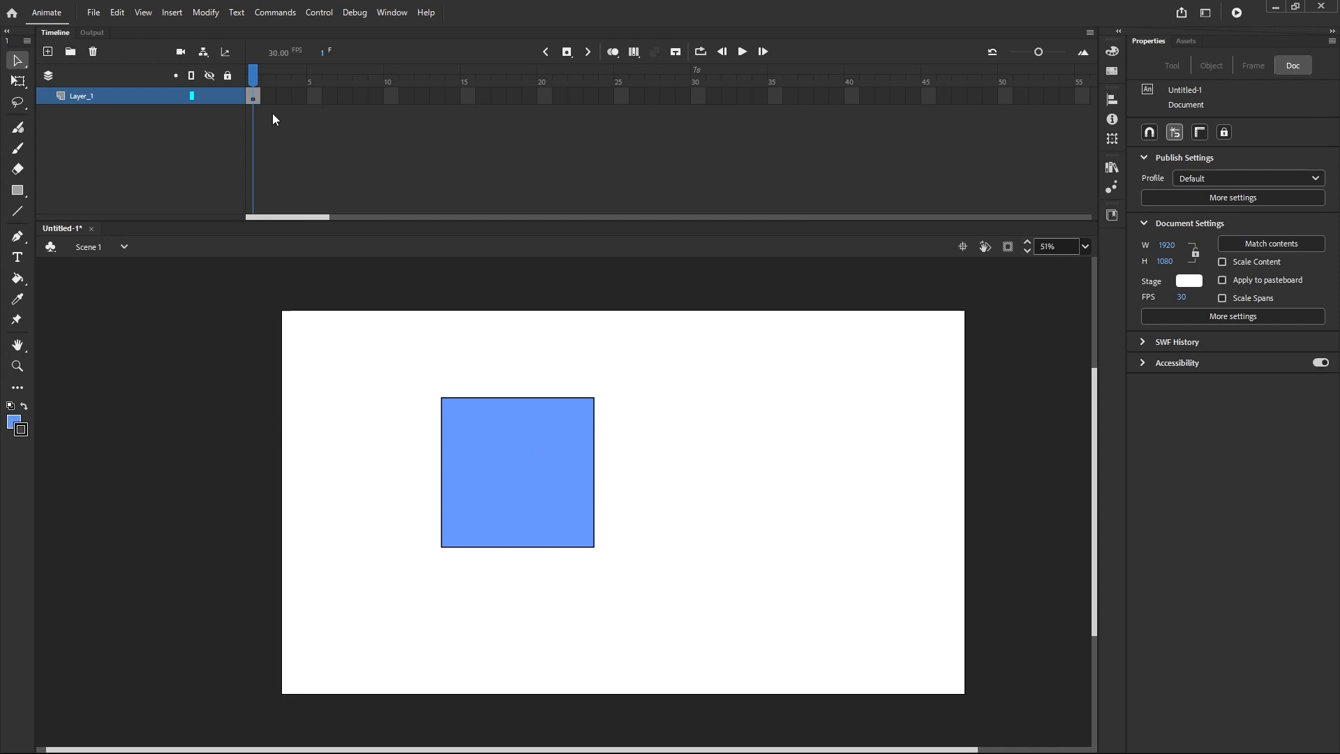
Step: Select the first frame of Layer_1 and set the document's stage color to white (#FFFFFF)
left_click(254, 98)
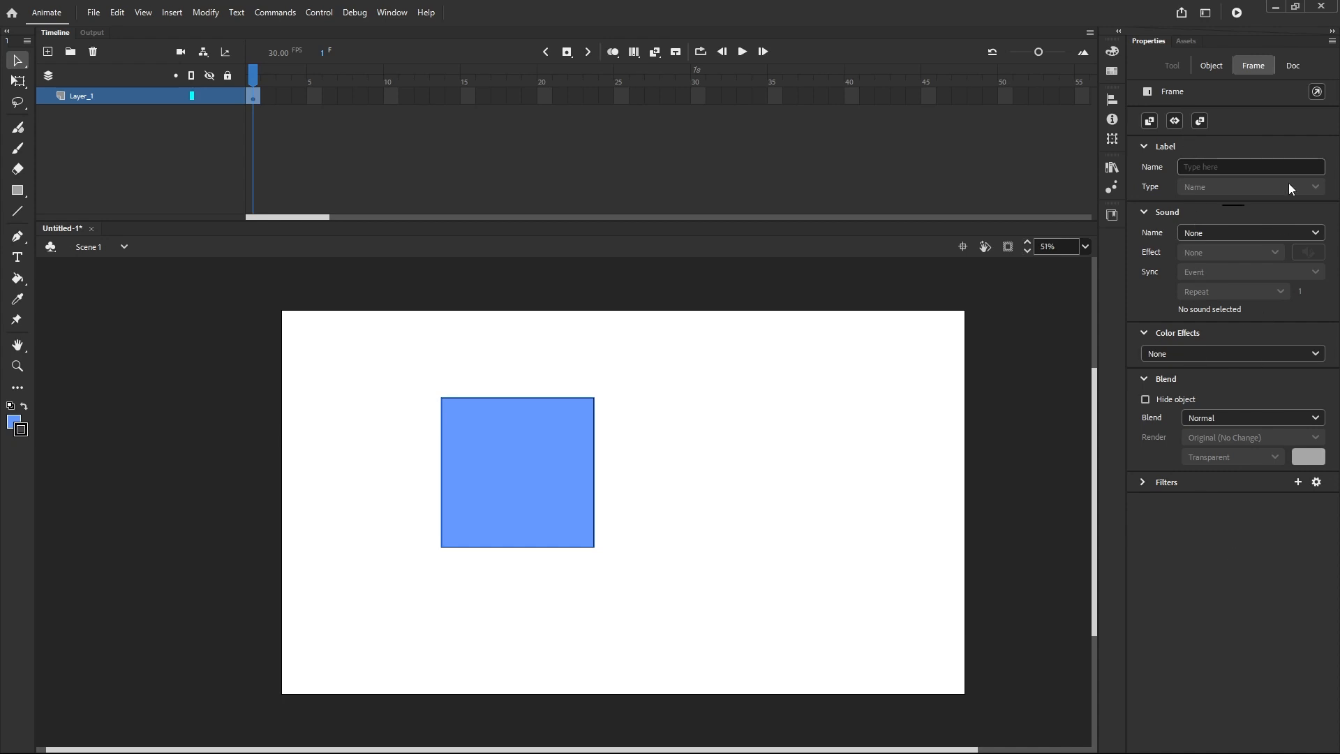
left_click(1291, 70)
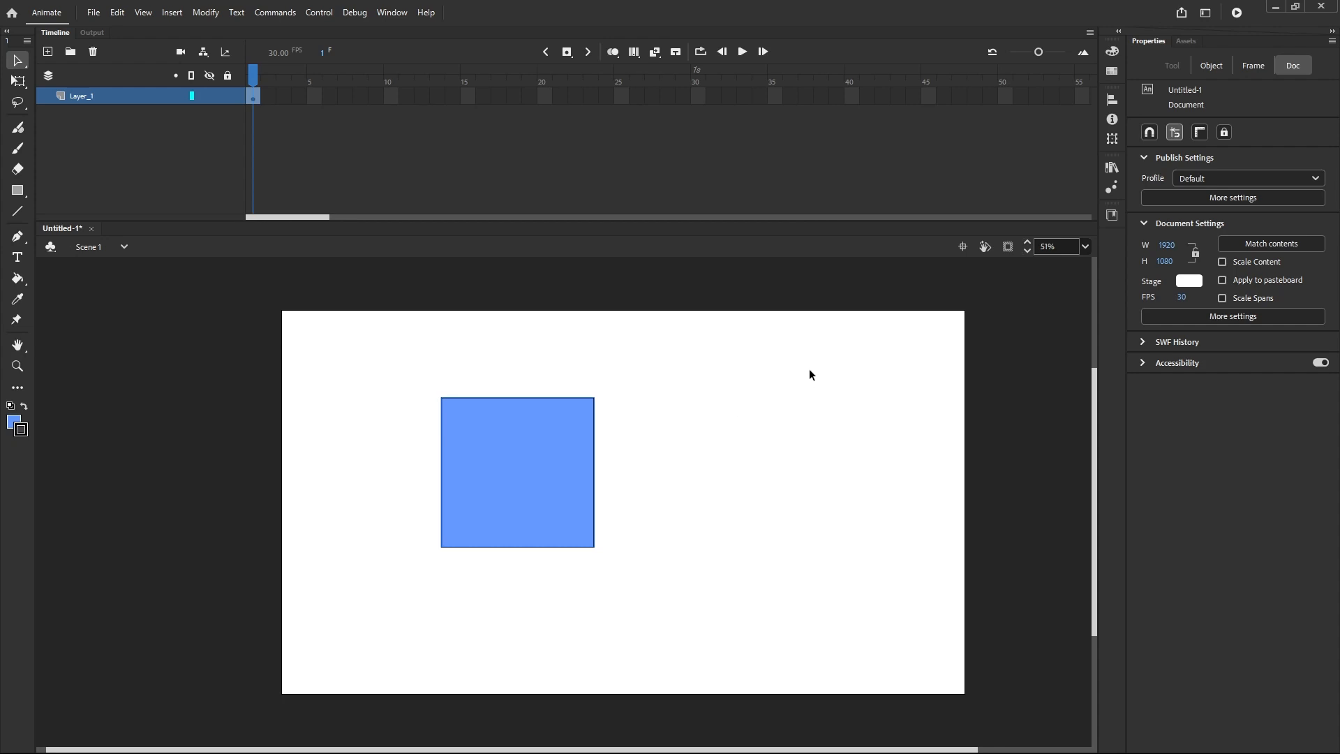
left_click(1187, 282)
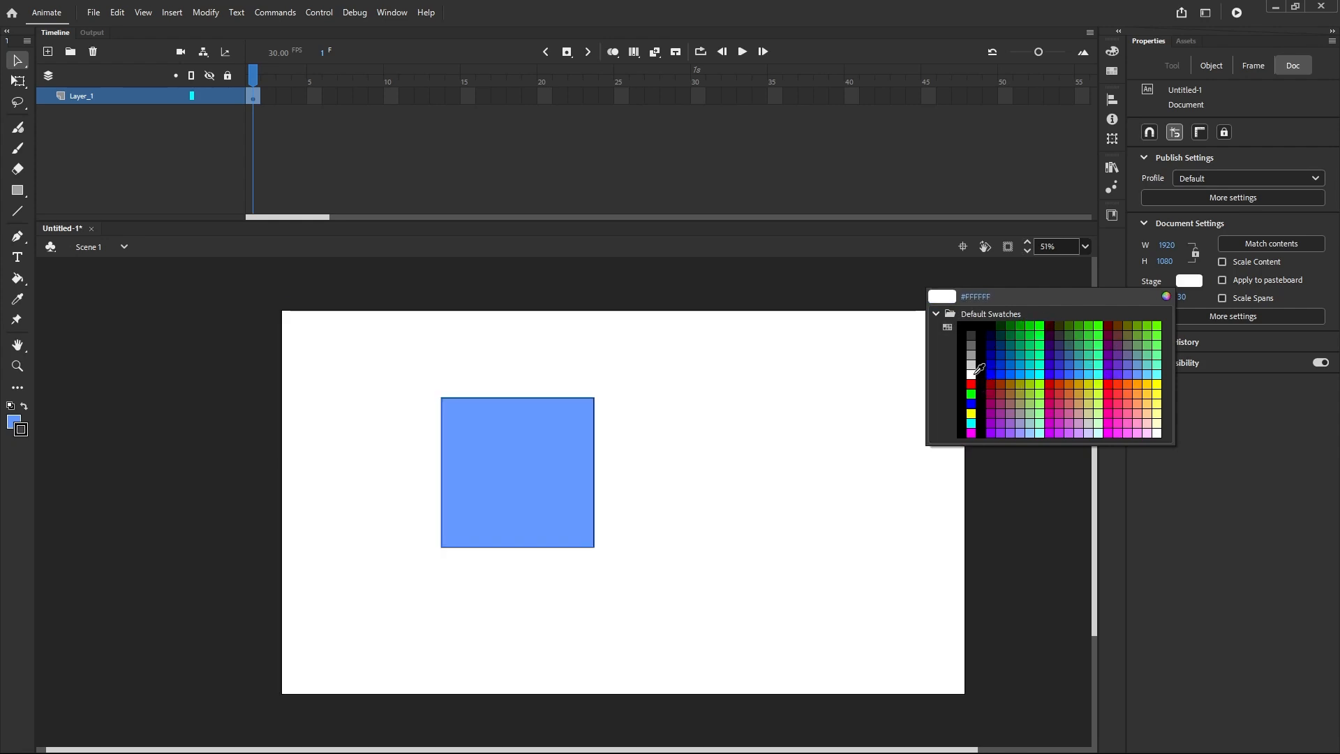
left_click(971, 374)
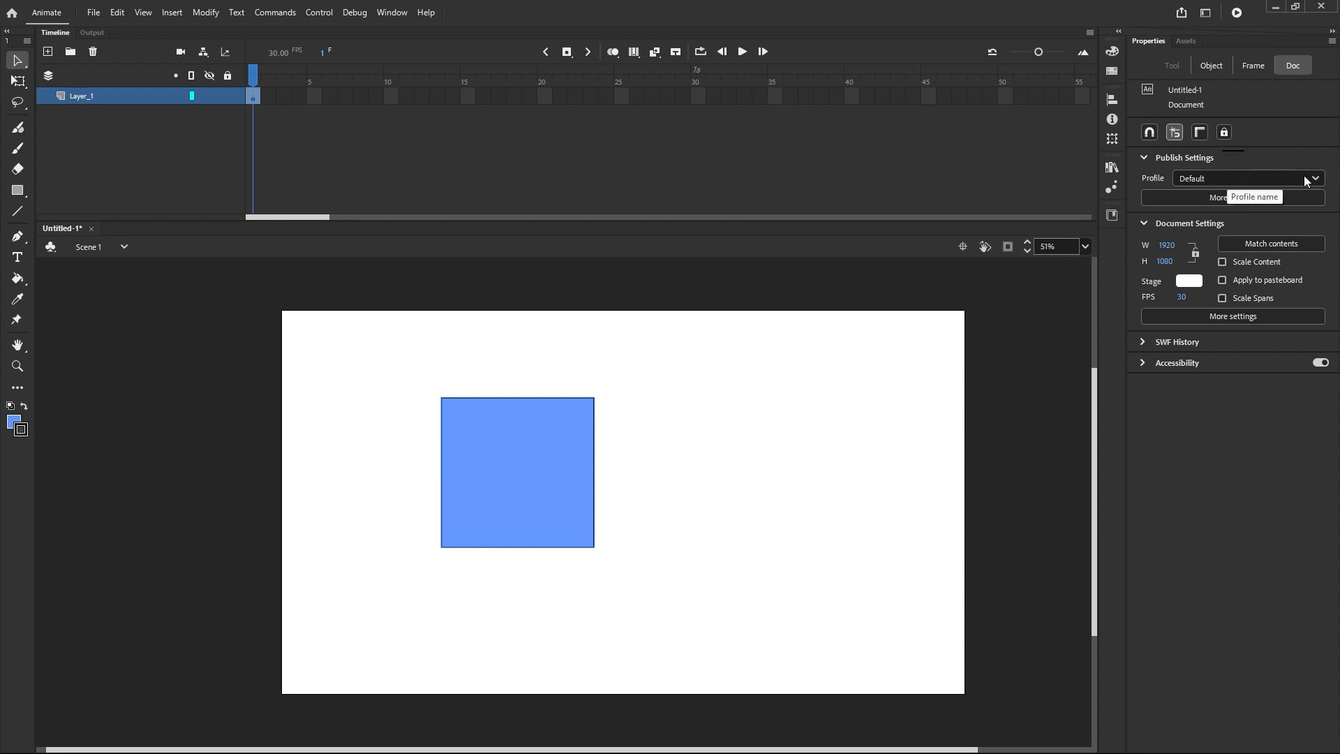
Step: Review the profile choices in the document's detailed publish settings and leave them without changes
left_click(1216, 197)
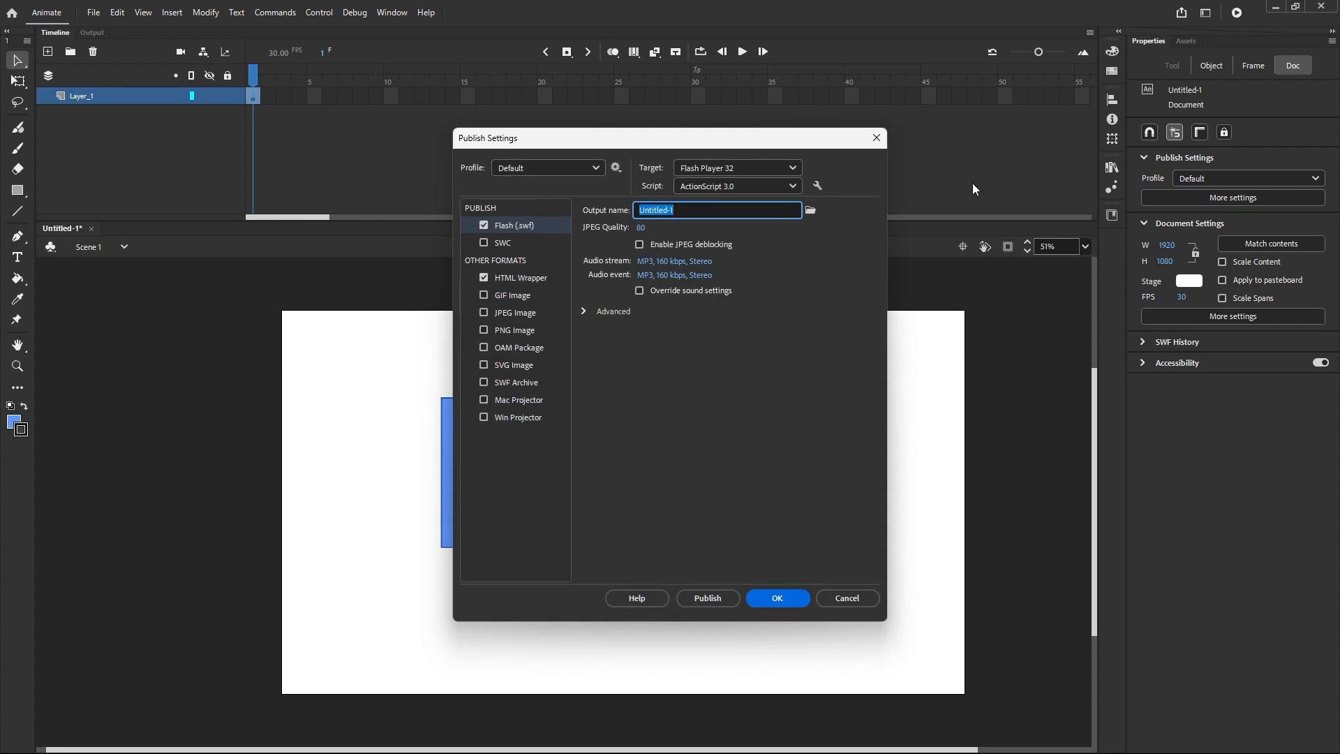
left_click(596, 170)
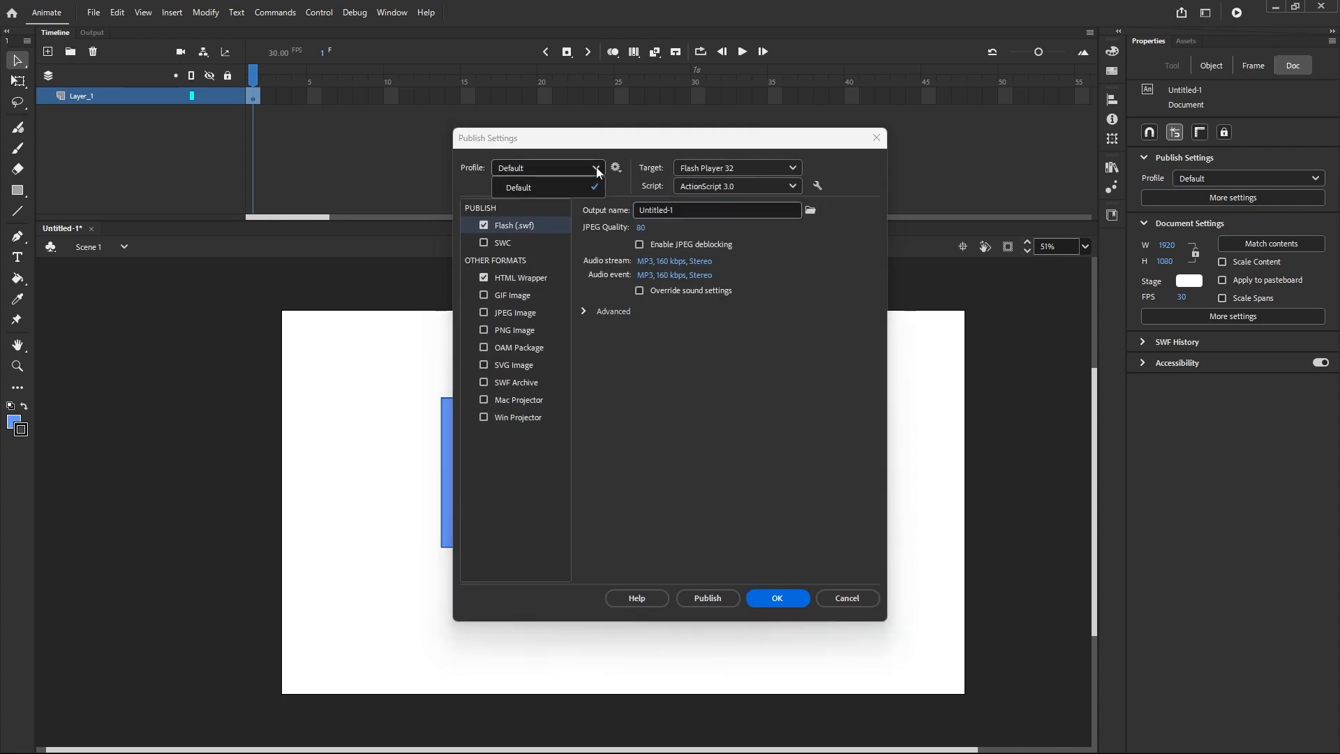
left_click(597, 170)
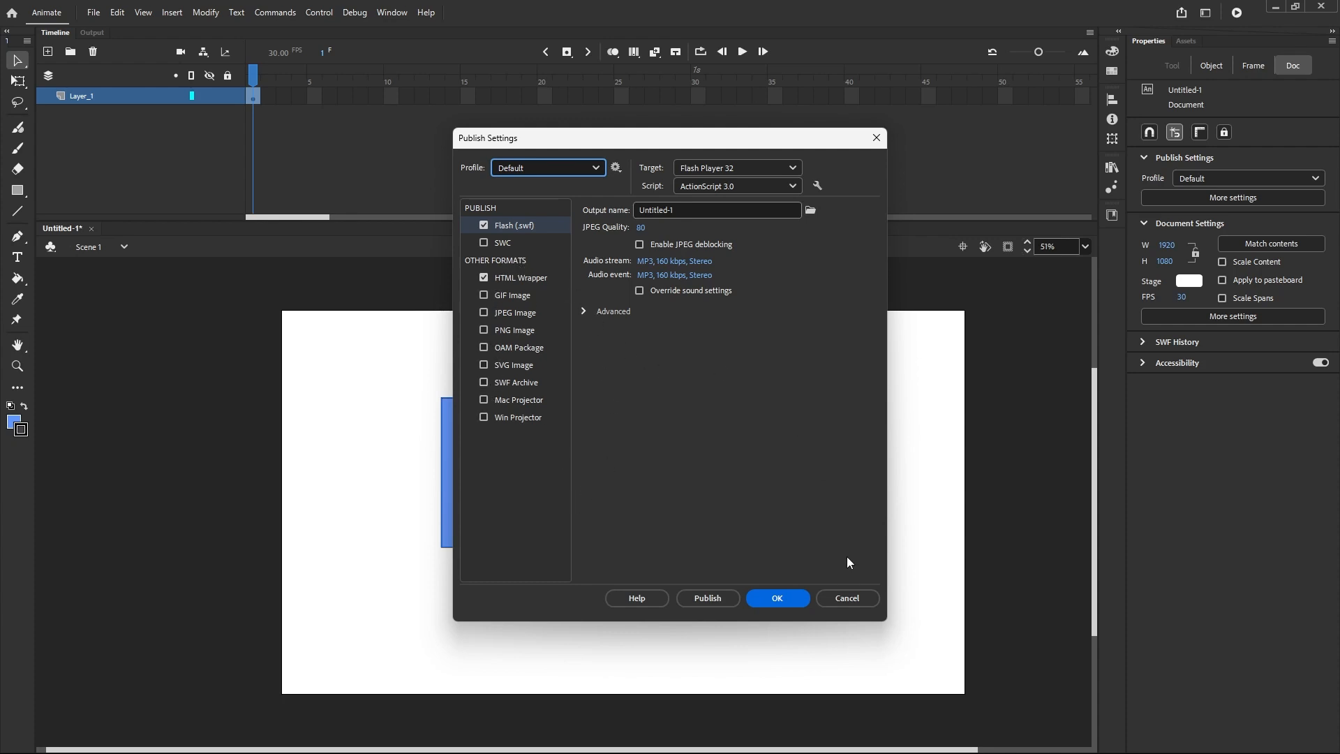
left_click(848, 598)
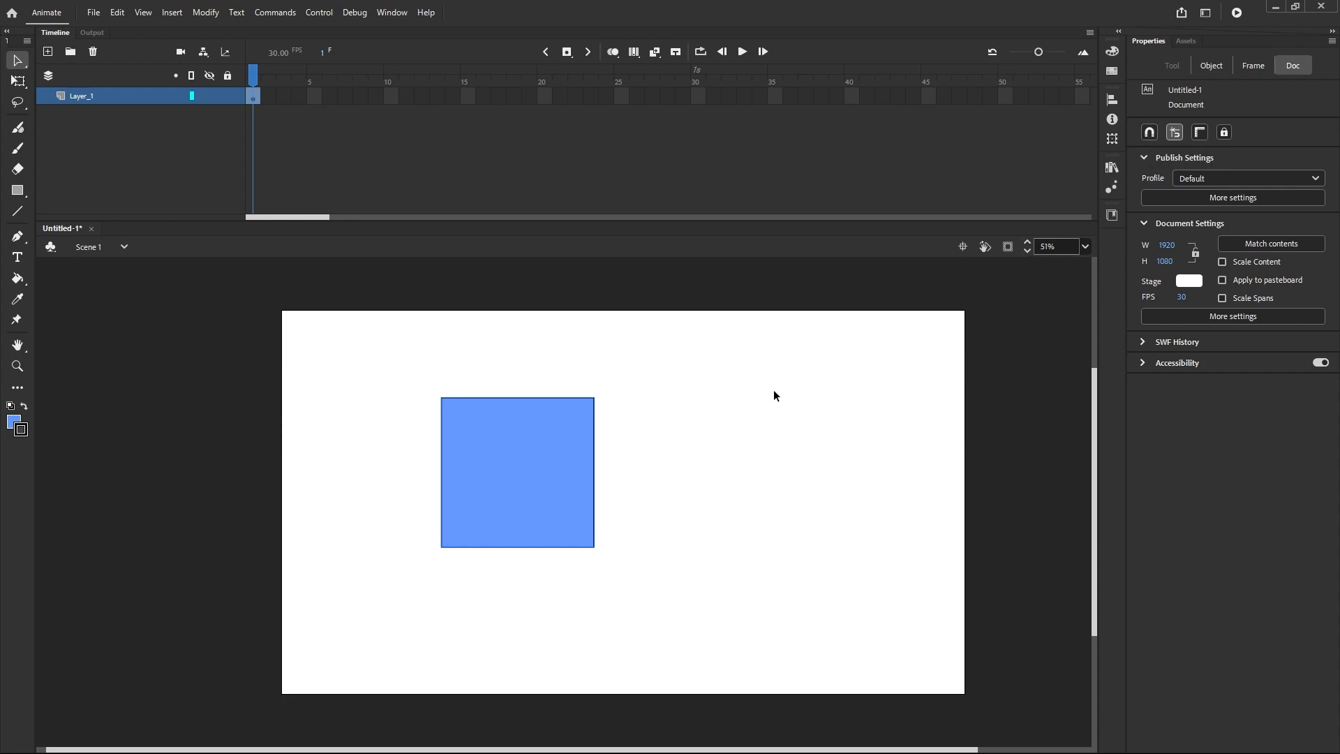
Step: Try the document's ruler display by toggling it on and off, and lock the guides
left_click(1175, 137)
left_click(1199, 134)
left_click(1199, 135)
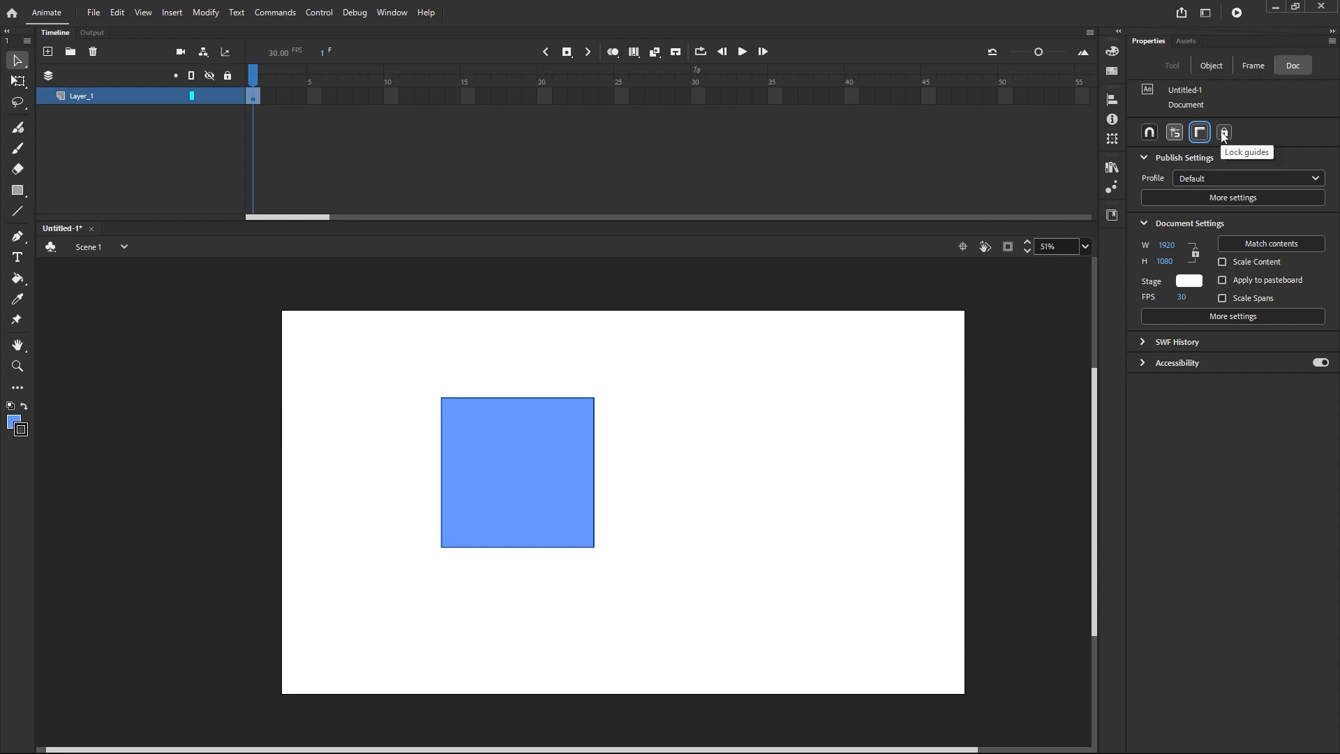
left_click(1224, 134)
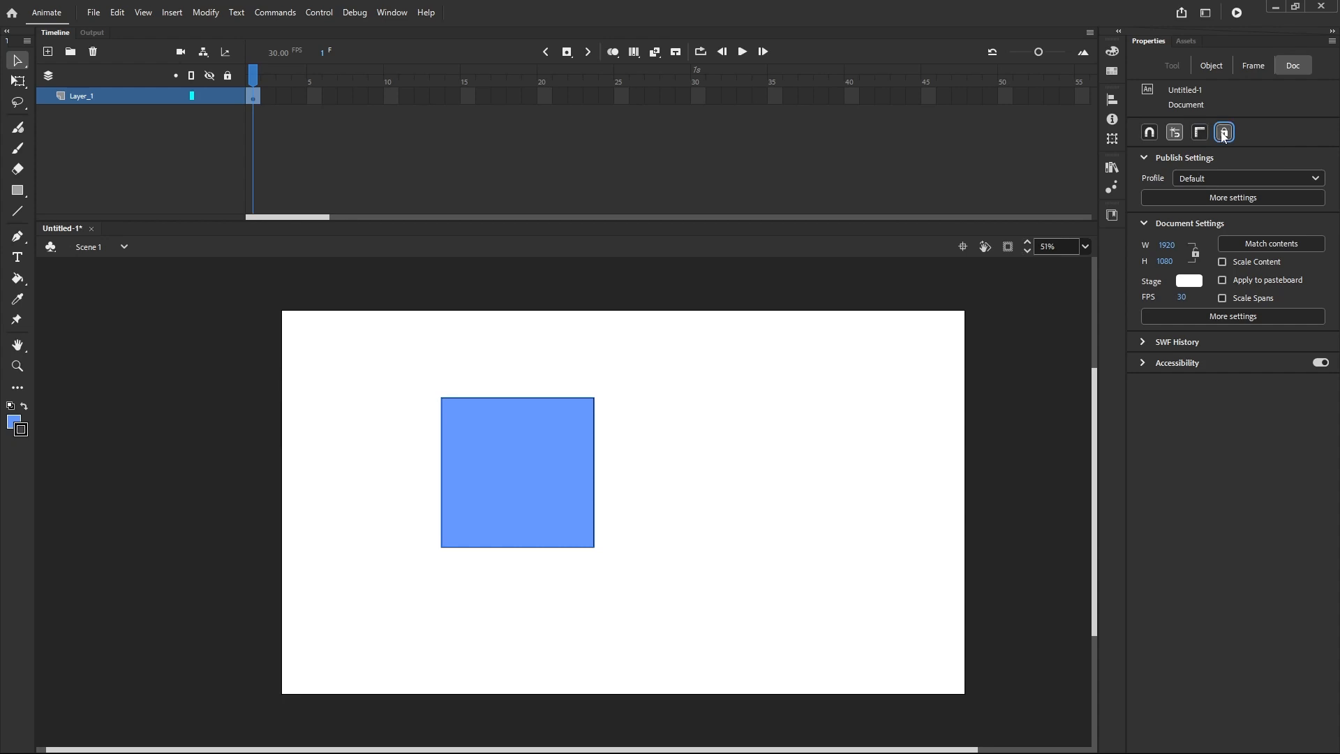
Step: Move the rectangle slightly to the right, to about X 523, Y 245, and check the Convert to Symbol options without converting it
mouse_move(543, 431)
left_mouse_down()
mouse_move(614, 512)
mouse_move(740, 422)
mouse_move(598, 452)
mouse_move(569, 435)
left_mouse_up()
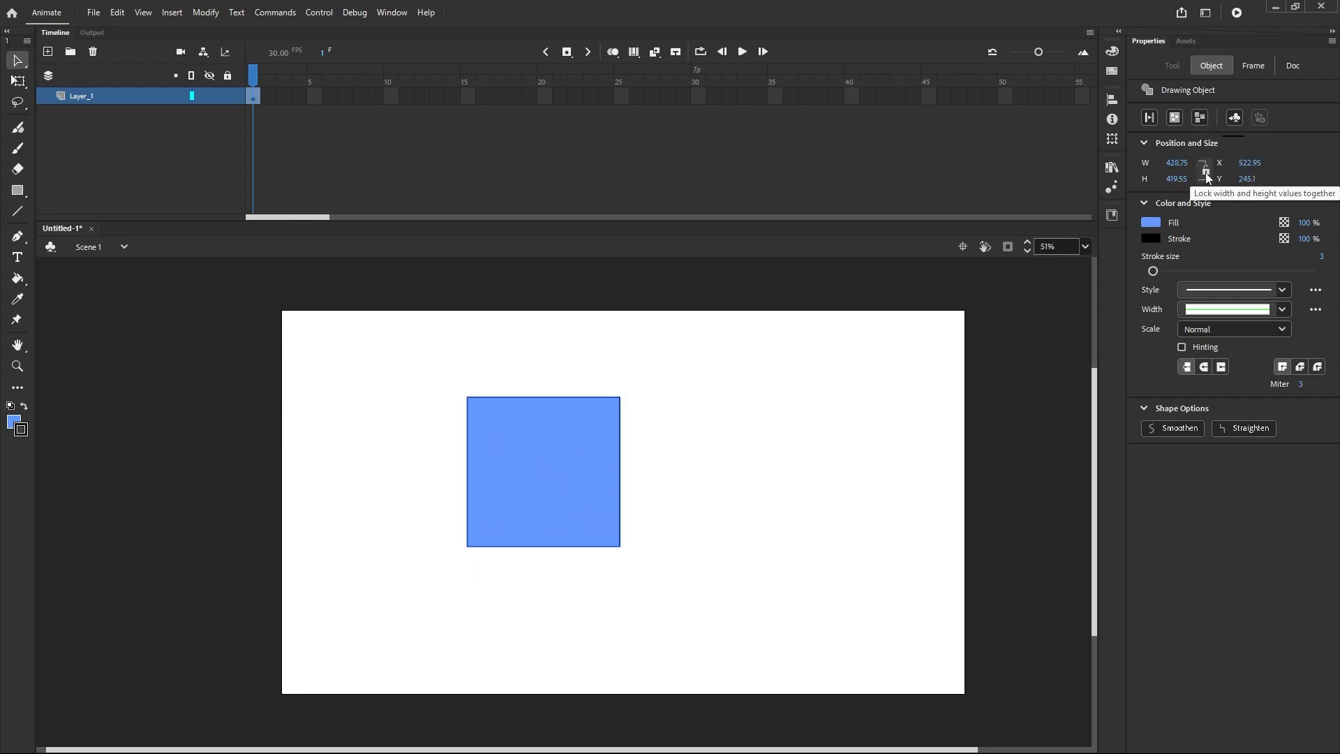
left_click(1242, 119)
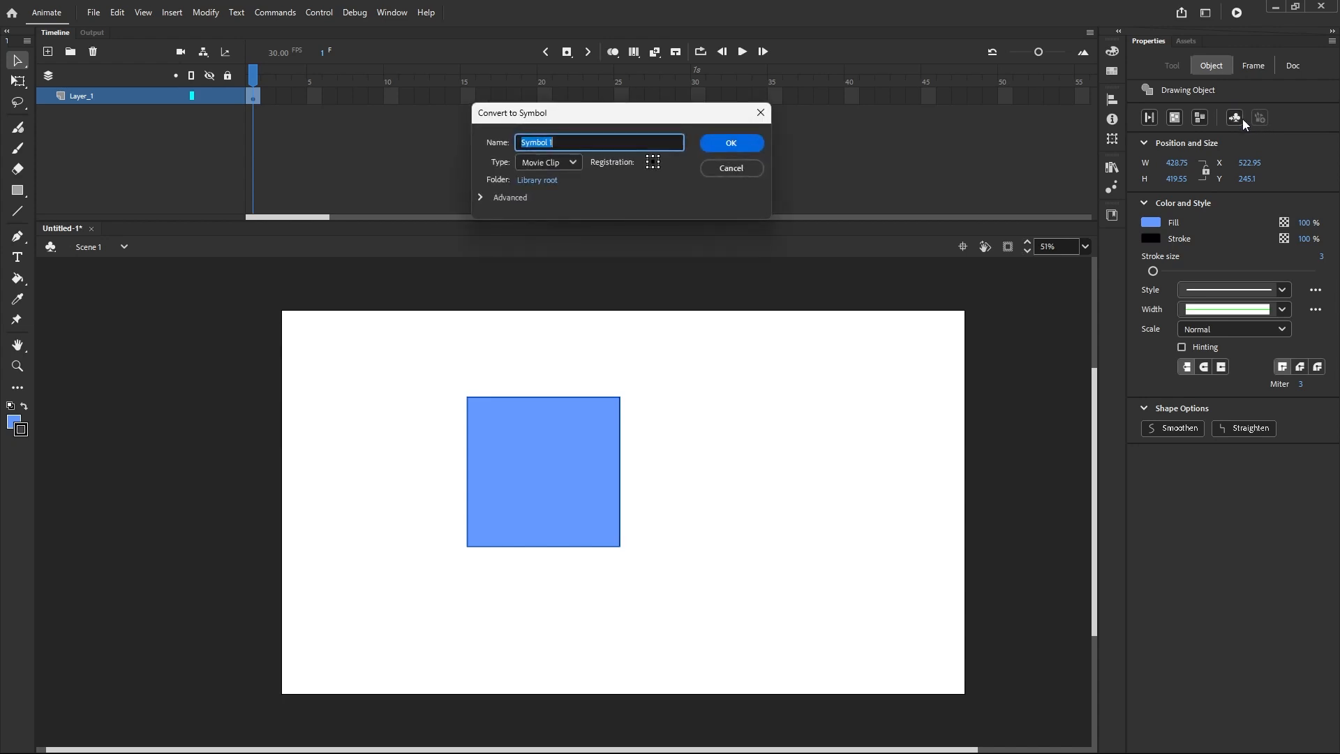
left_click(742, 166)
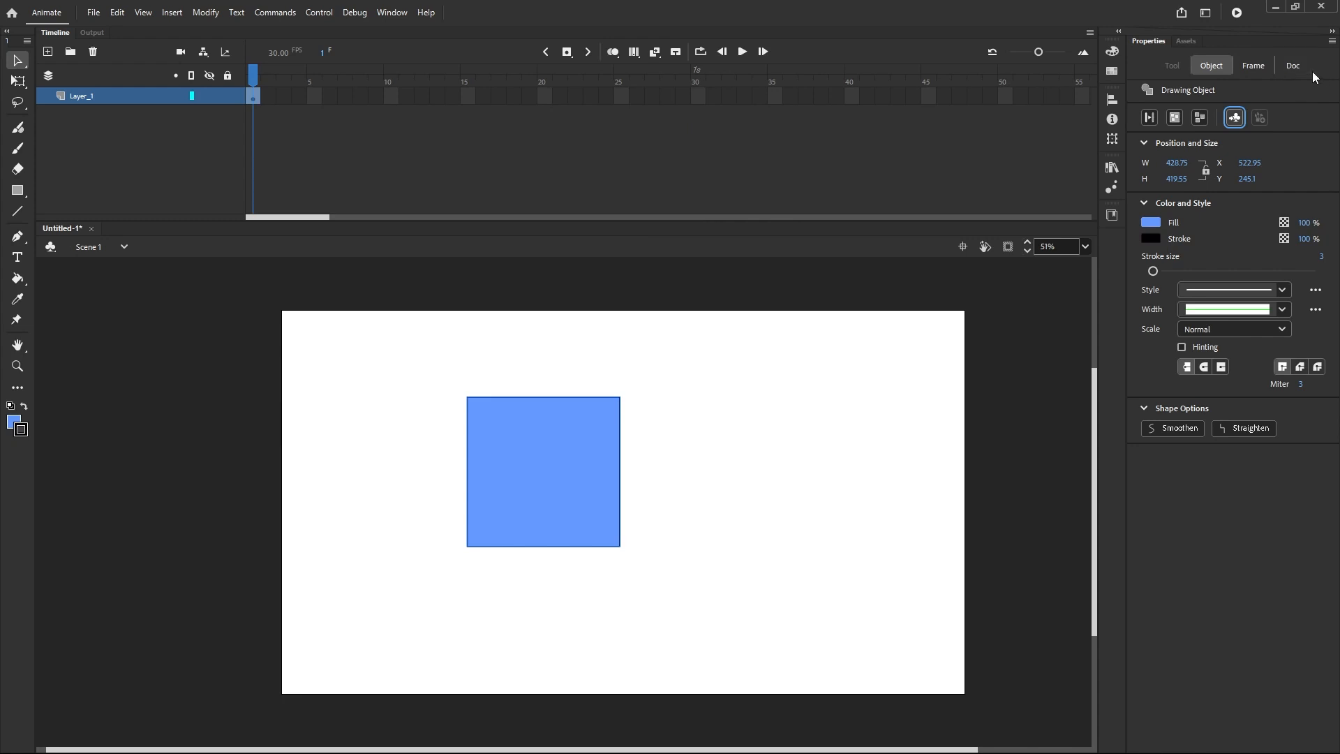
Step: Unlock the document's guides and view the properties of the current frame
left_click(1294, 66)
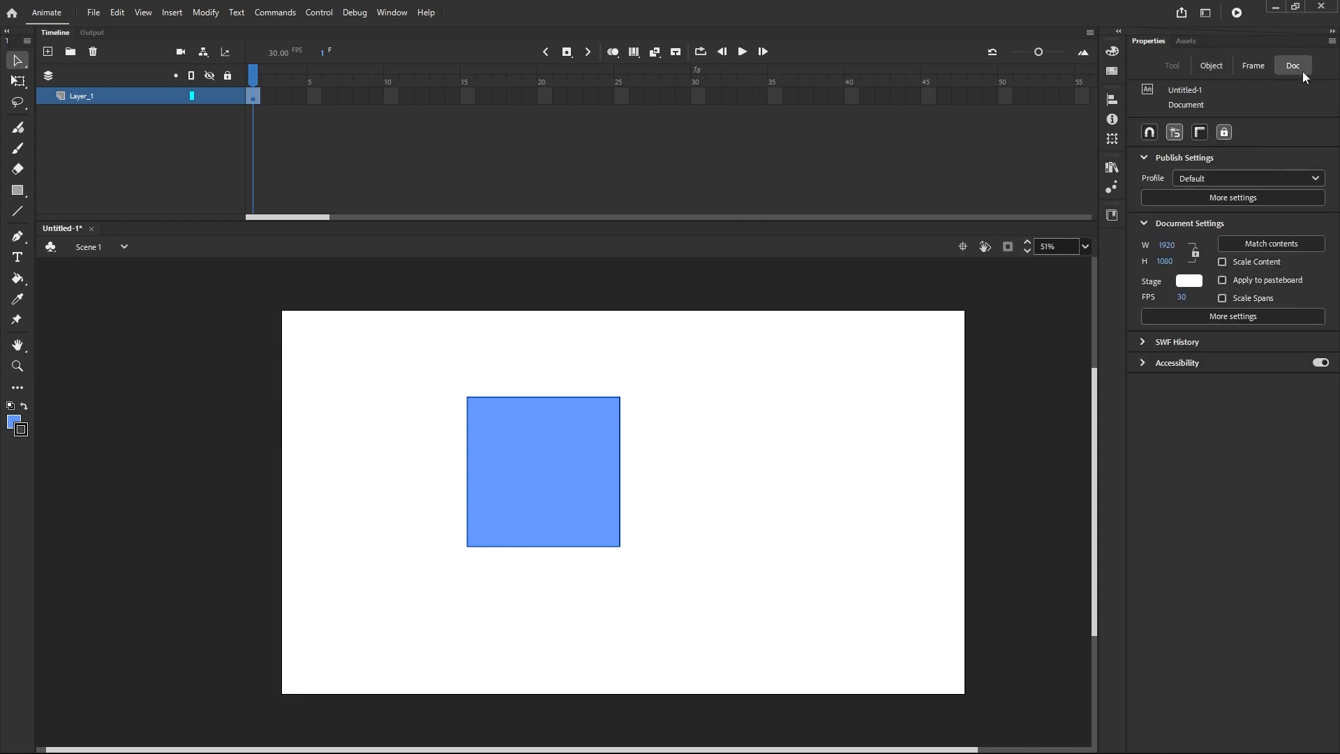
left_click(1226, 133)
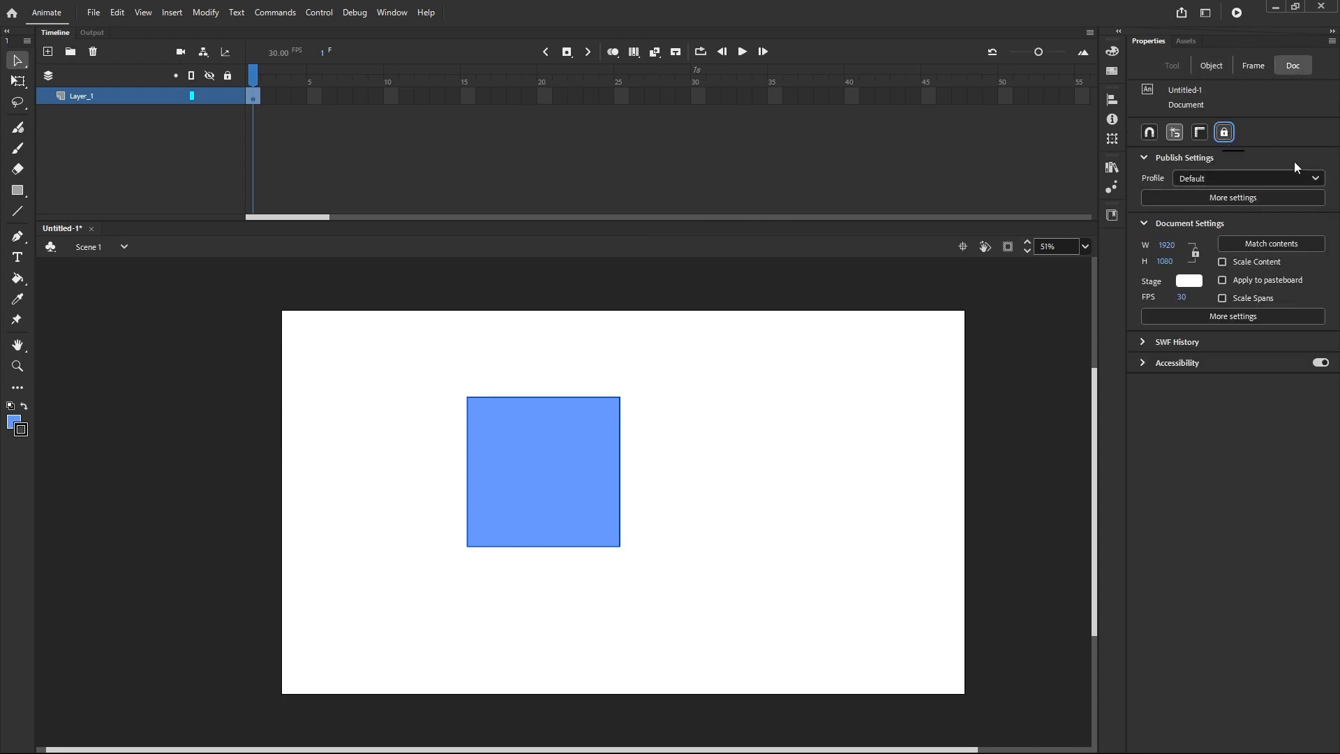
left_click(1254, 69)
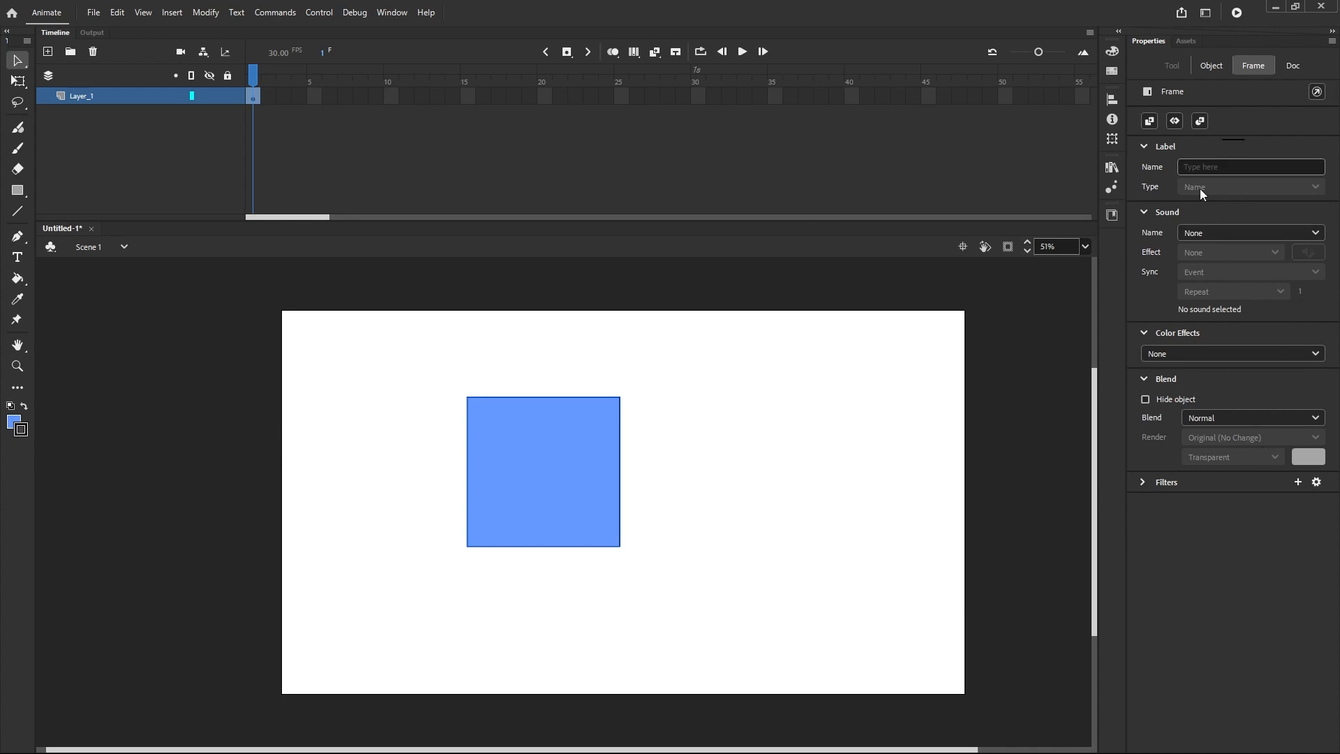
Step: Change the selected rectangle's fill color to red
left_click(1213, 64)
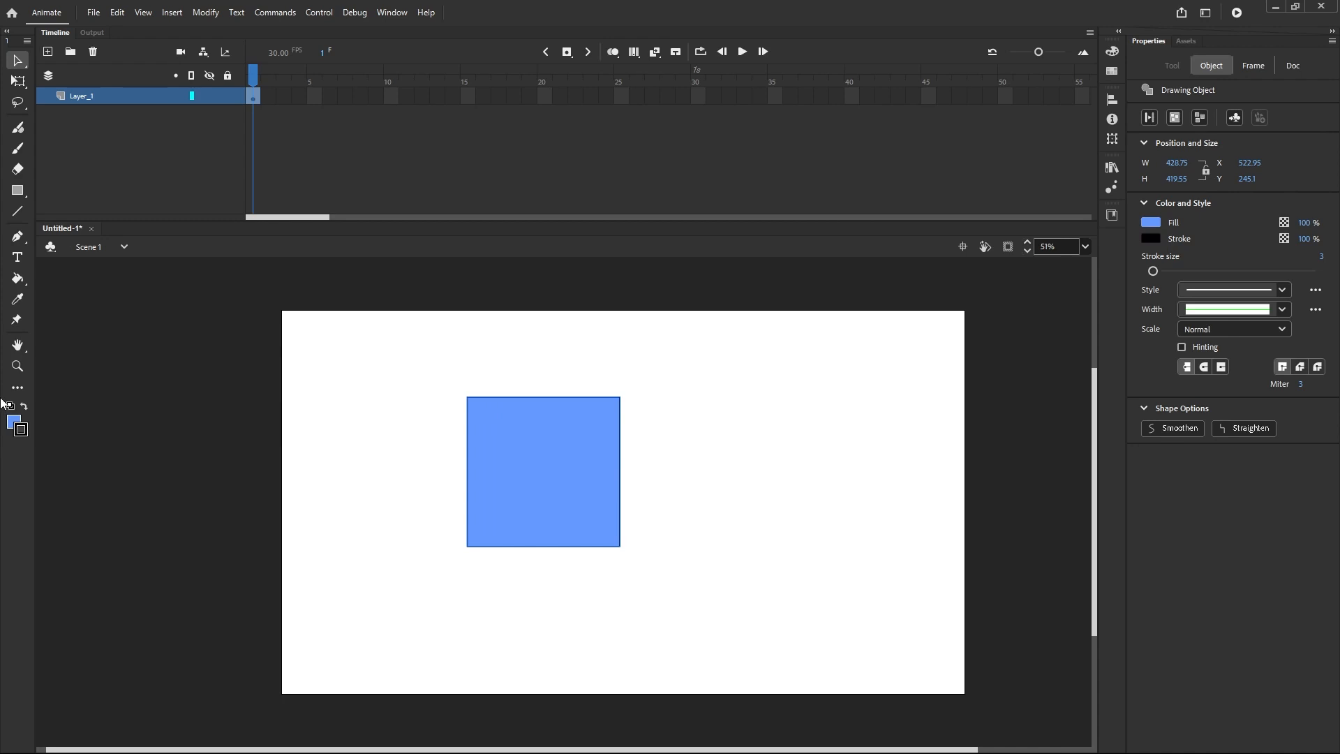
left_click(14, 422)
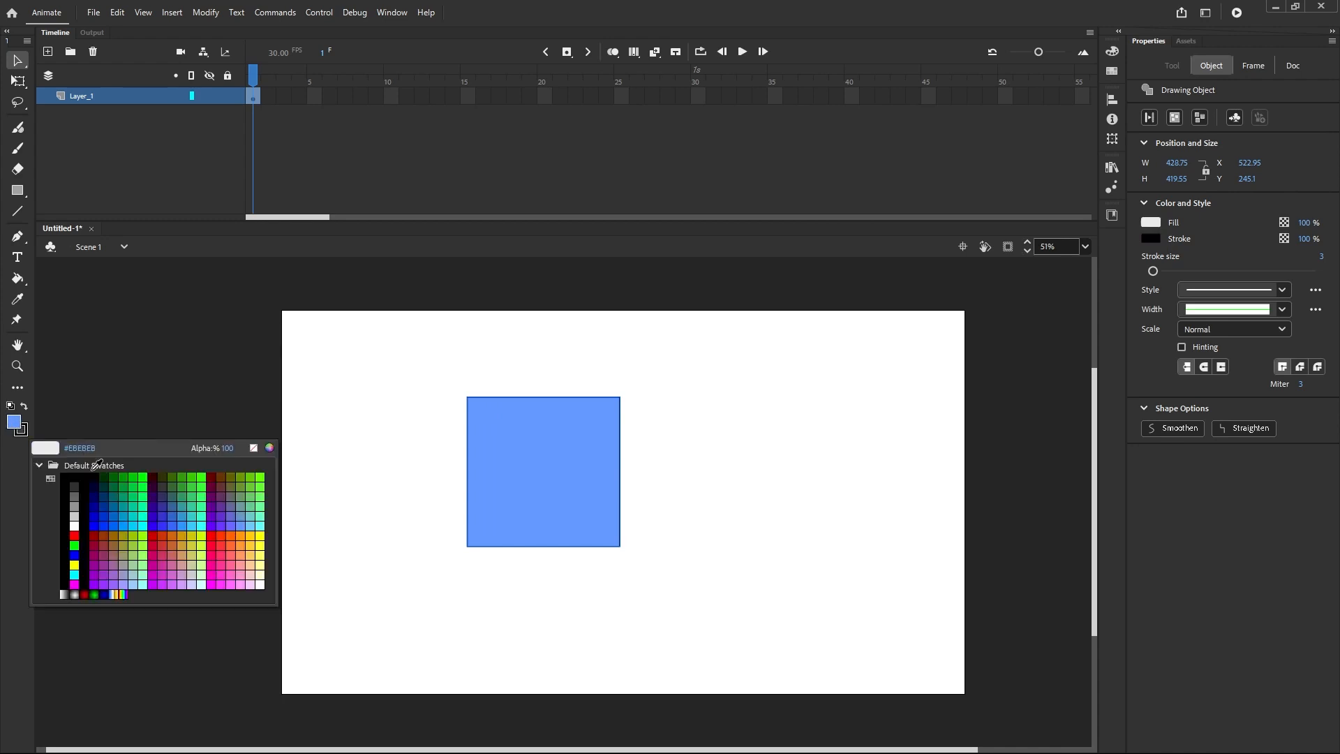
left_click(210, 535)
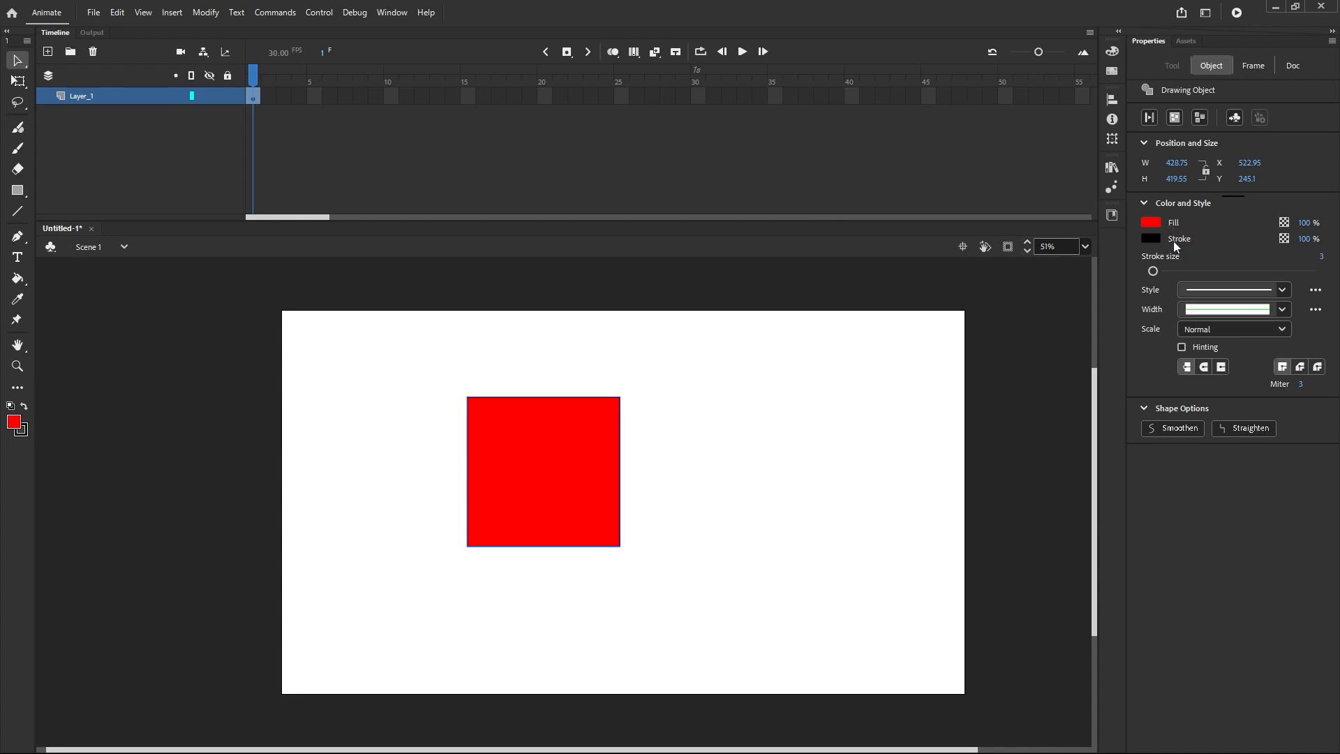
Step: Select the whole red rectangle and increase its stroke size to 25
left_click_drag(412, 365, 668, 603)
left_click_drag(1154, 272, 1170, 273)
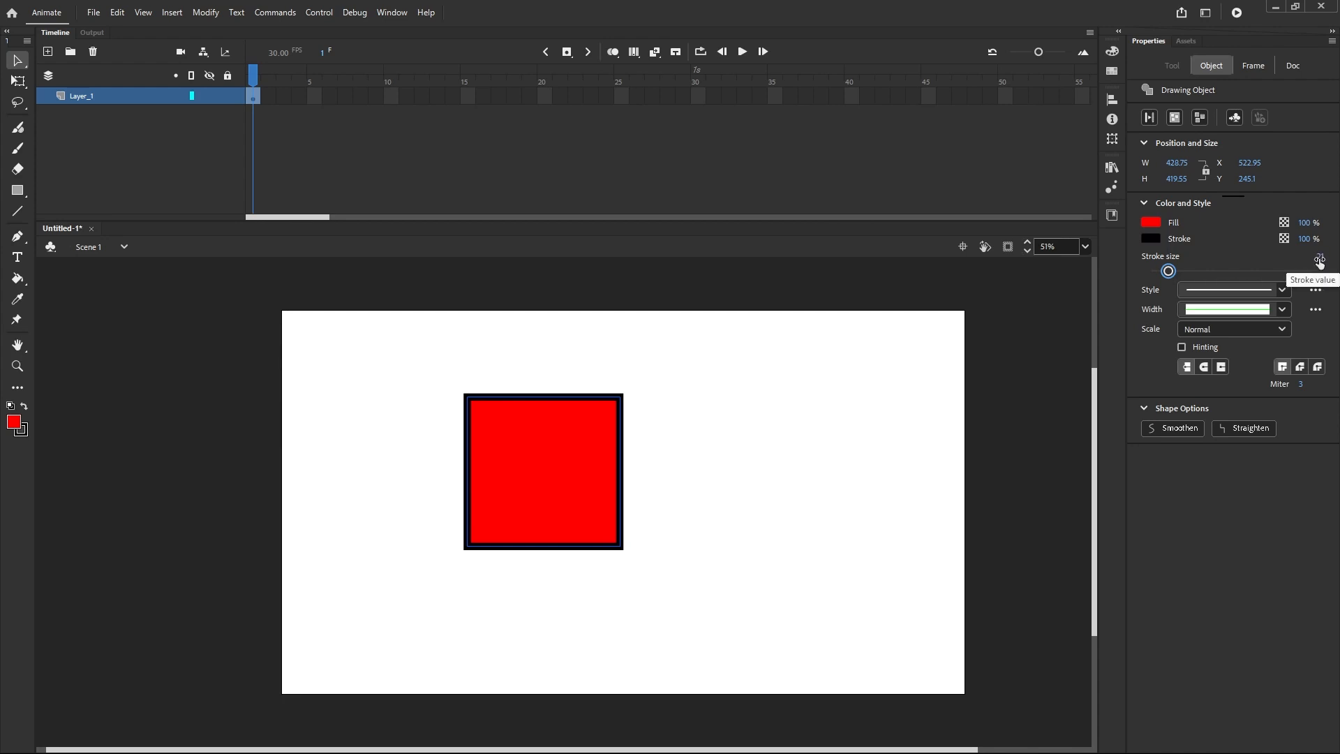
left_click_drag(1170, 271, 1172, 276)
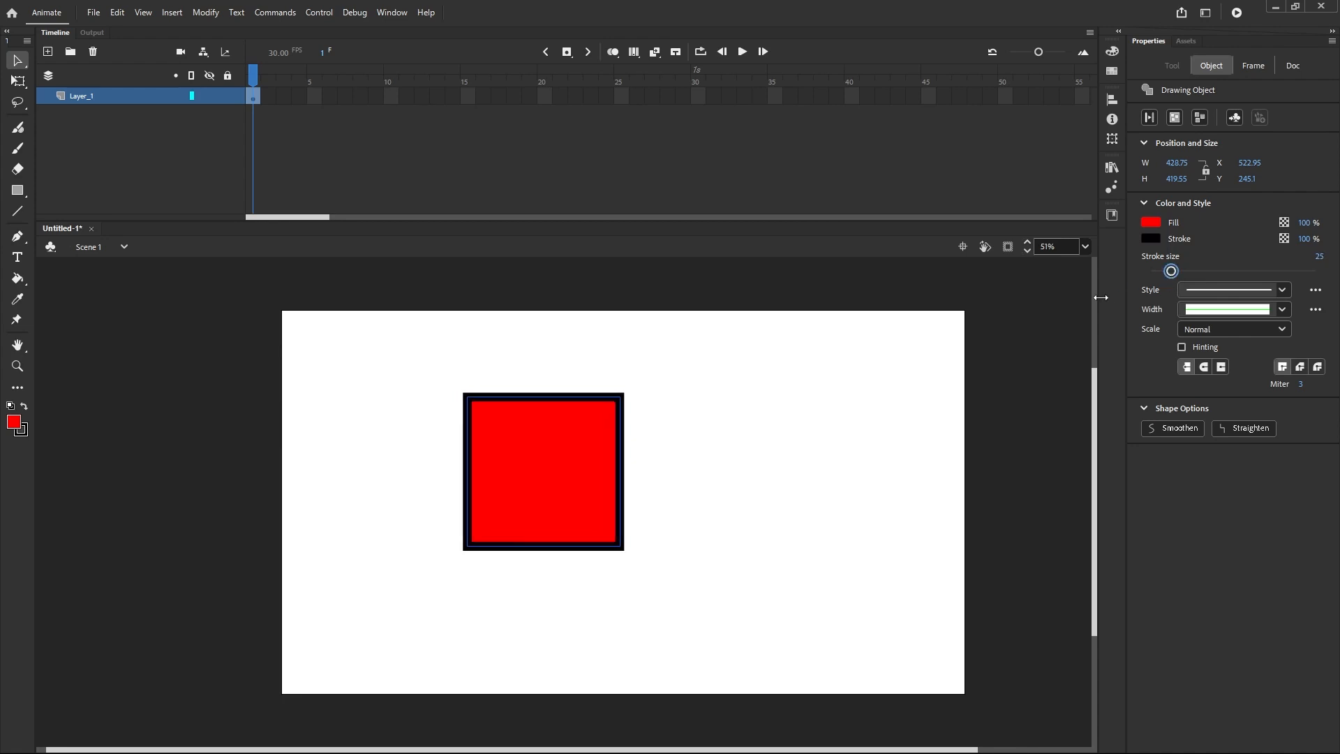
Step: Apply the dashed stroke style to the rectangle's outline and set its stroke size to 5
left_click(1283, 290)
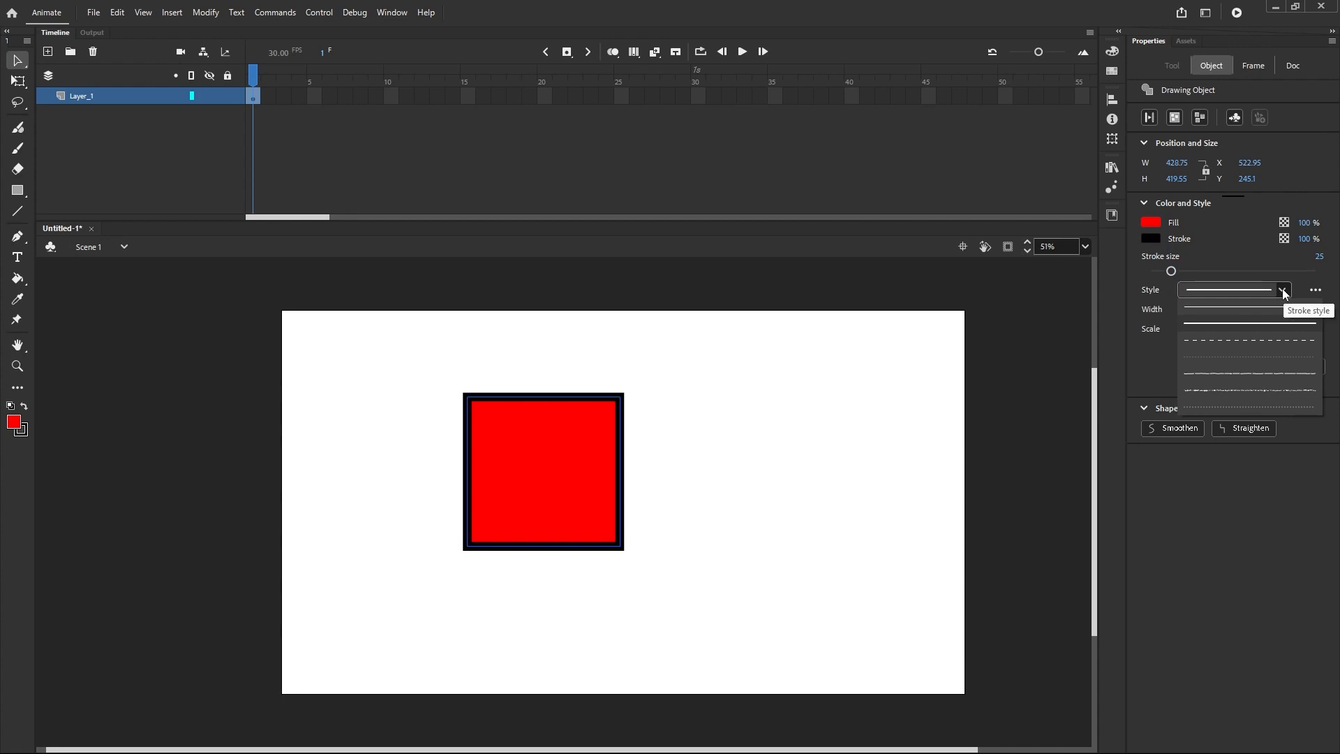
left_click(1264, 325)
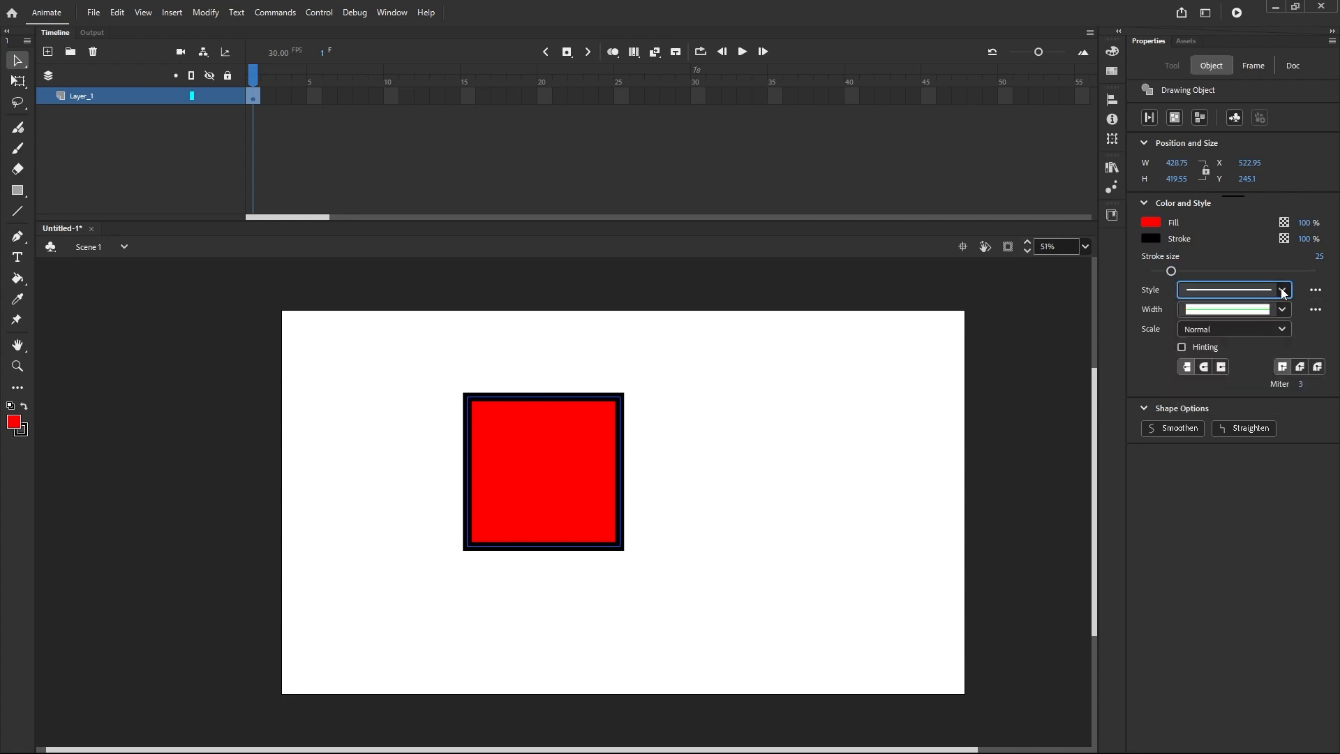
left_click(1282, 291)
left_click(1269, 341)
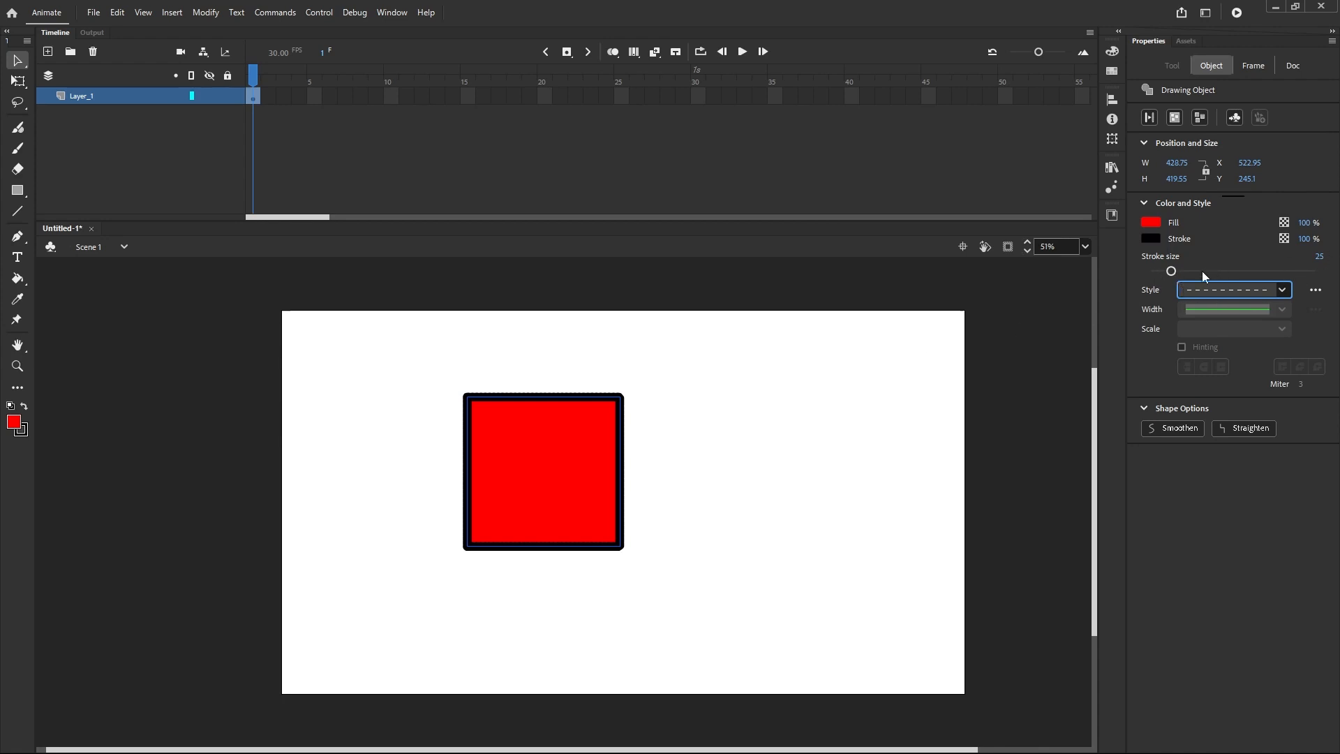
left_click_drag(1172, 272, 1155, 275)
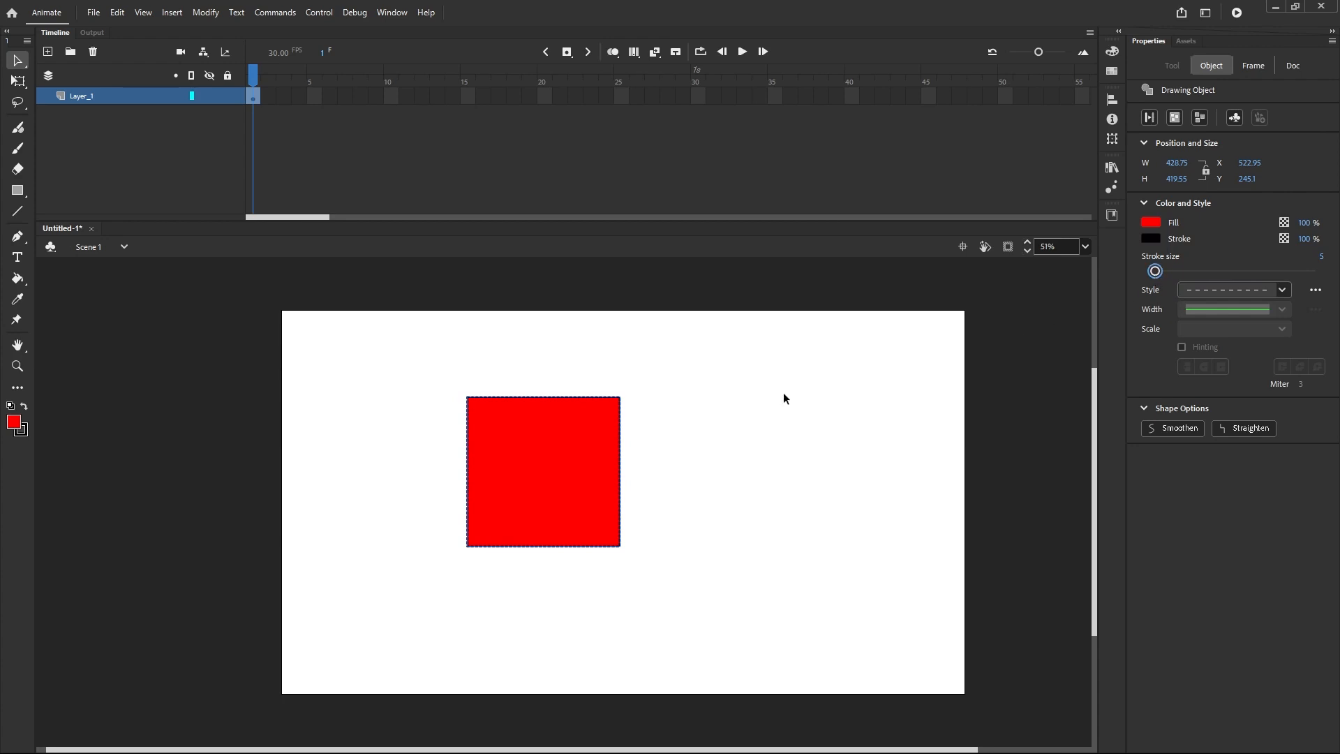
Step: Compare the dotted and dashed stroke styles on the rectangle's outline, settling on dotted with a stroke size of 11
scroll(614, 396, "up", 3)
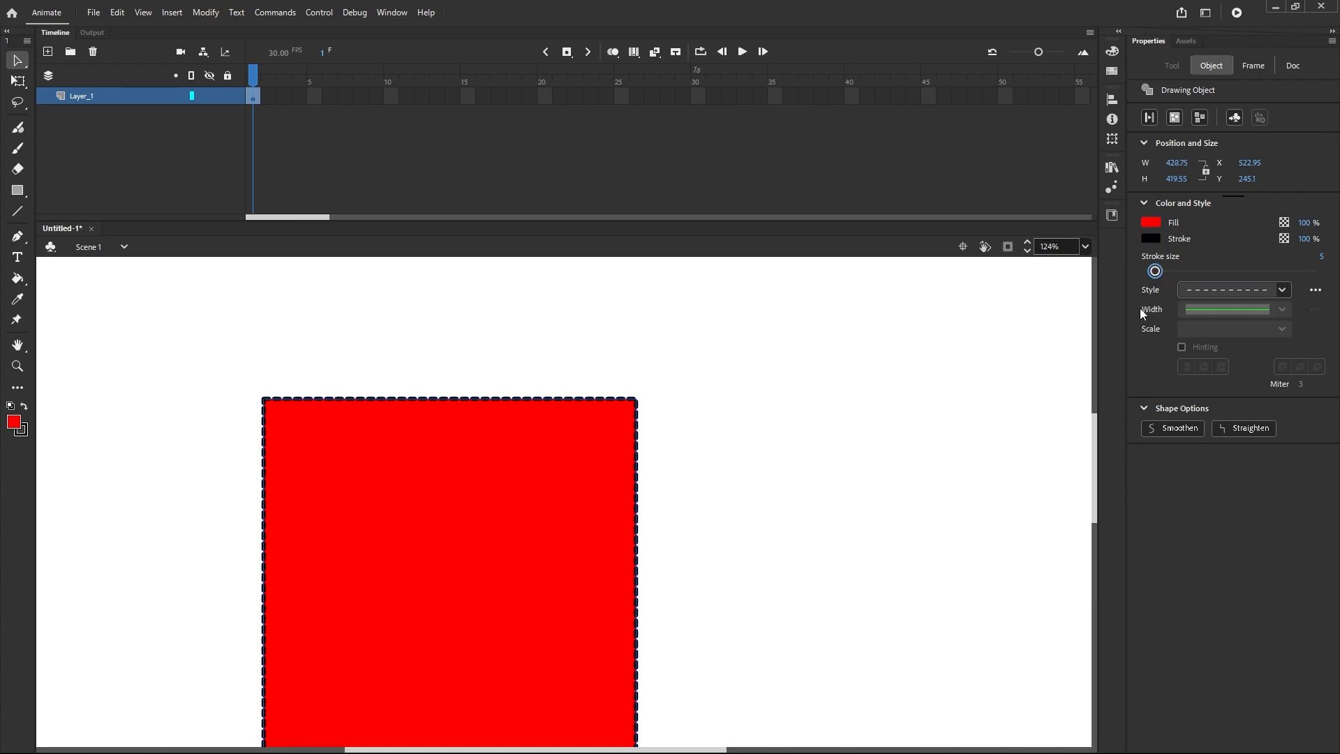
left_click(1279, 292)
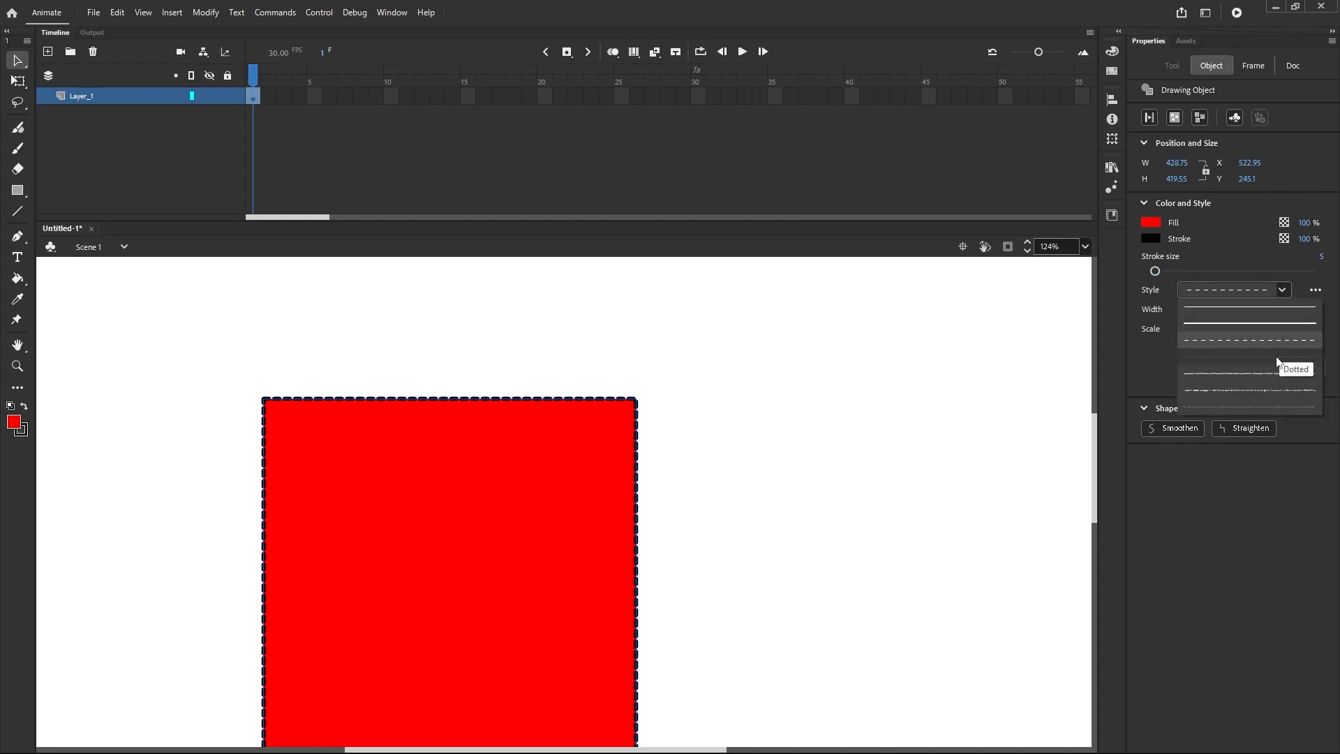
left_click(1249, 357)
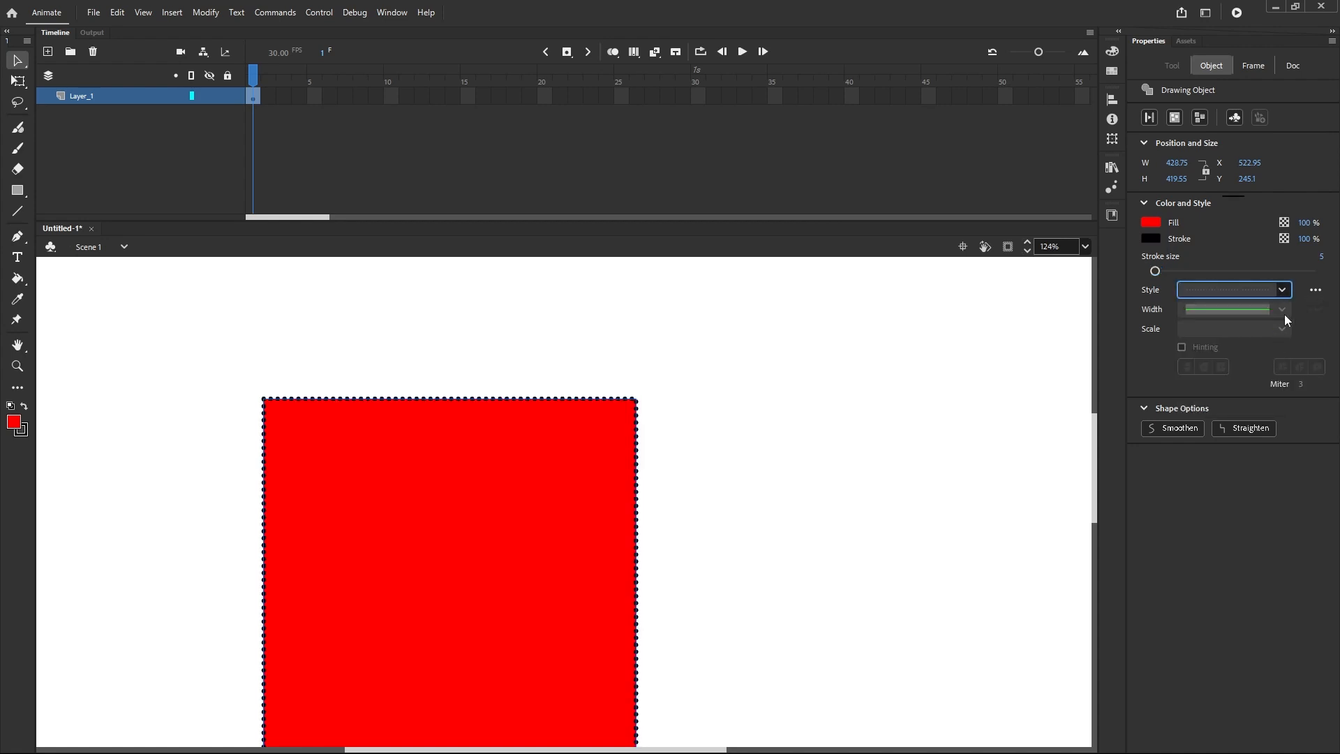
left_click(1284, 290)
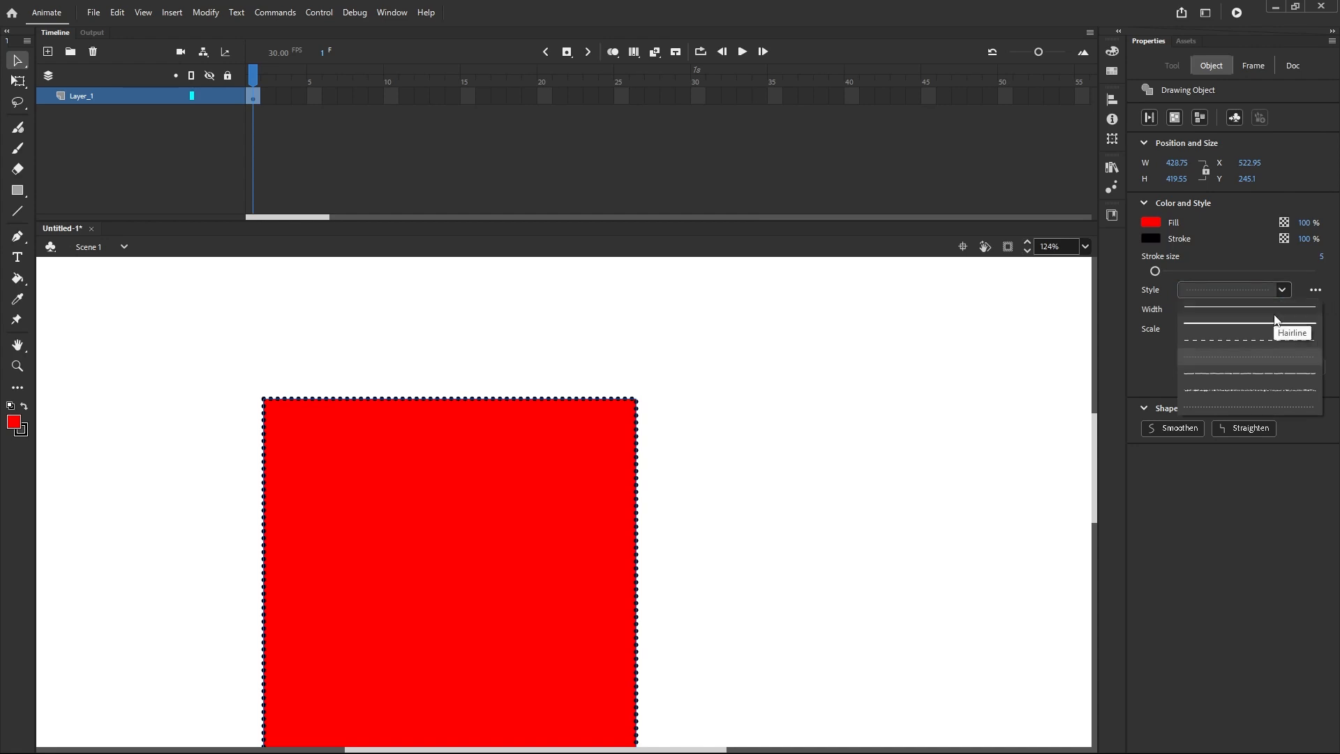
left_click(1265, 342)
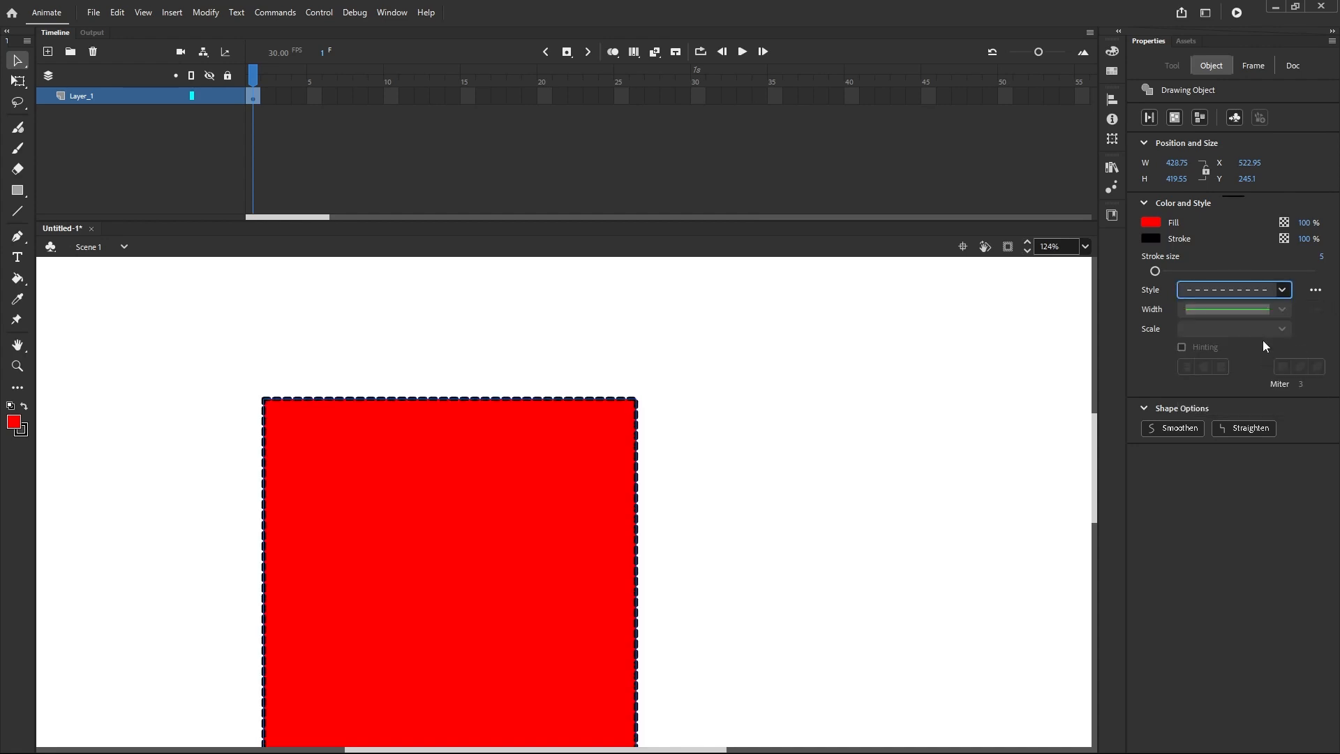
left_click(1284, 291)
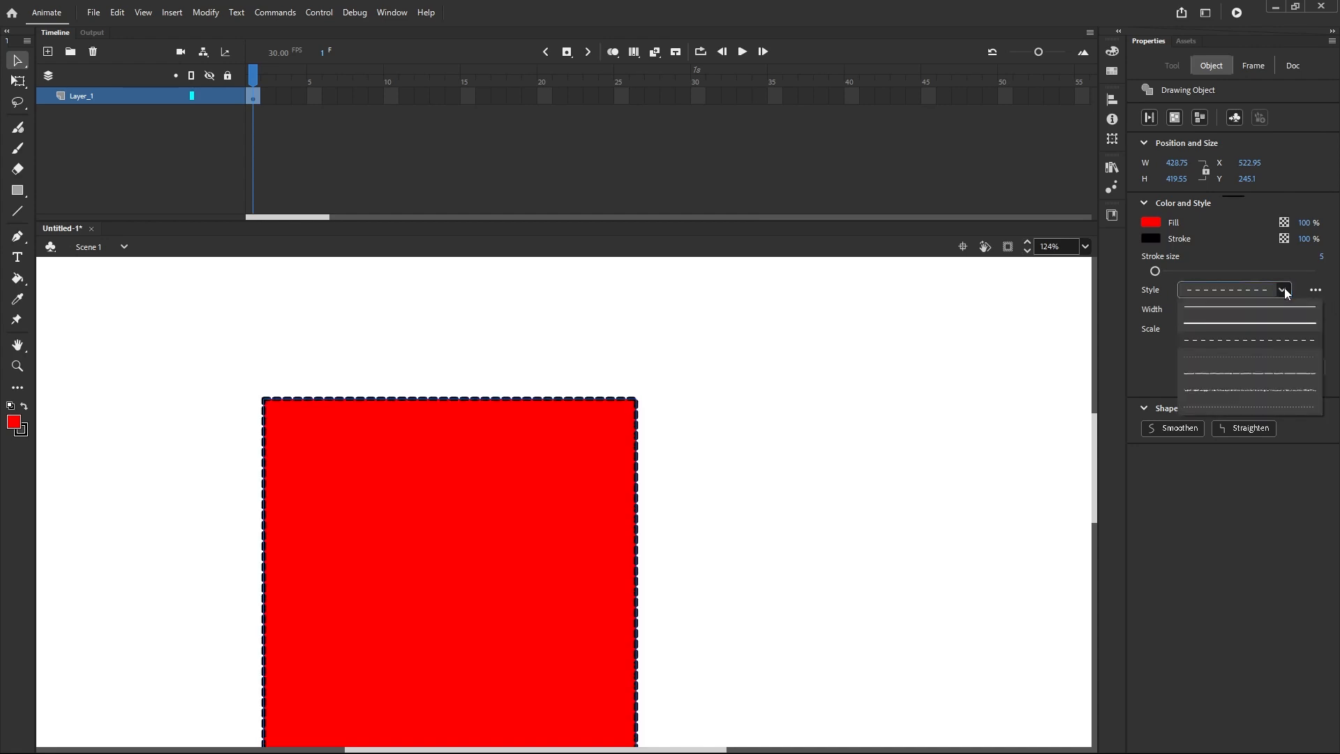
left_click(1254, 364)
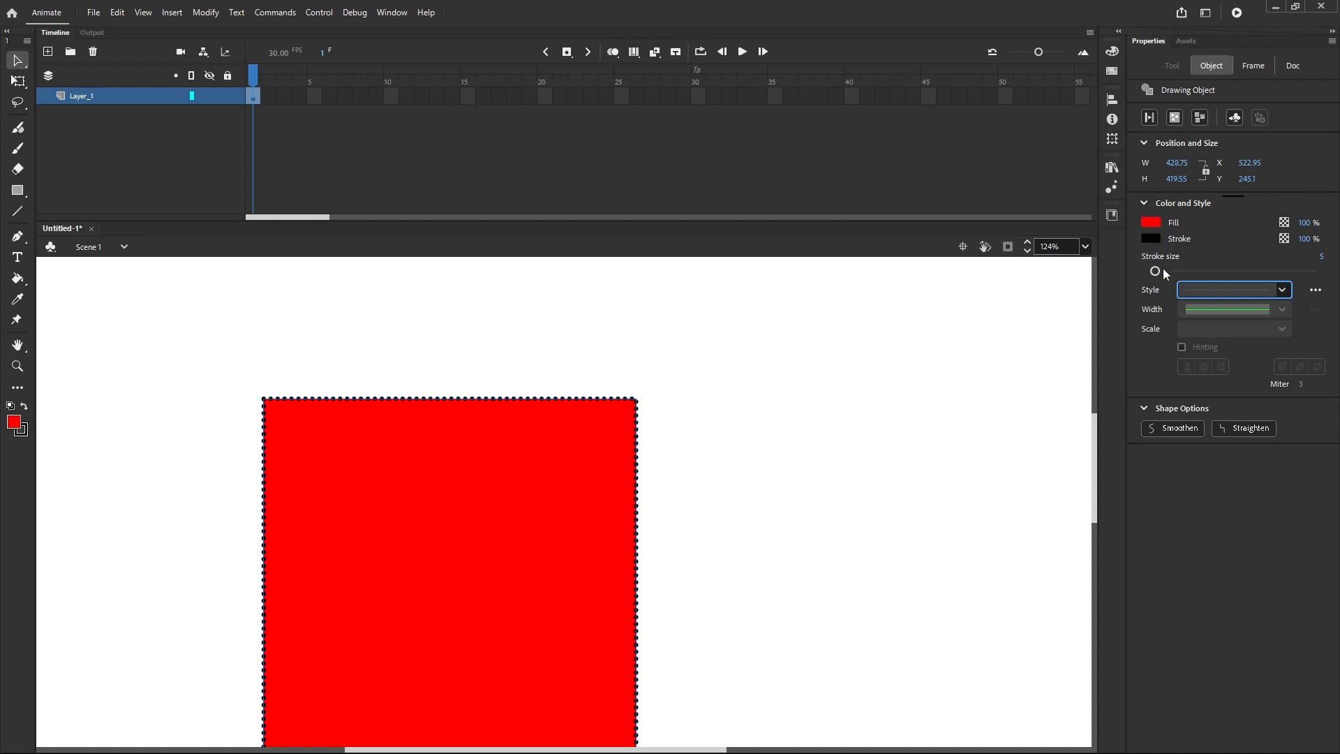
left_click_drag(1159, 271, 1164, 271)
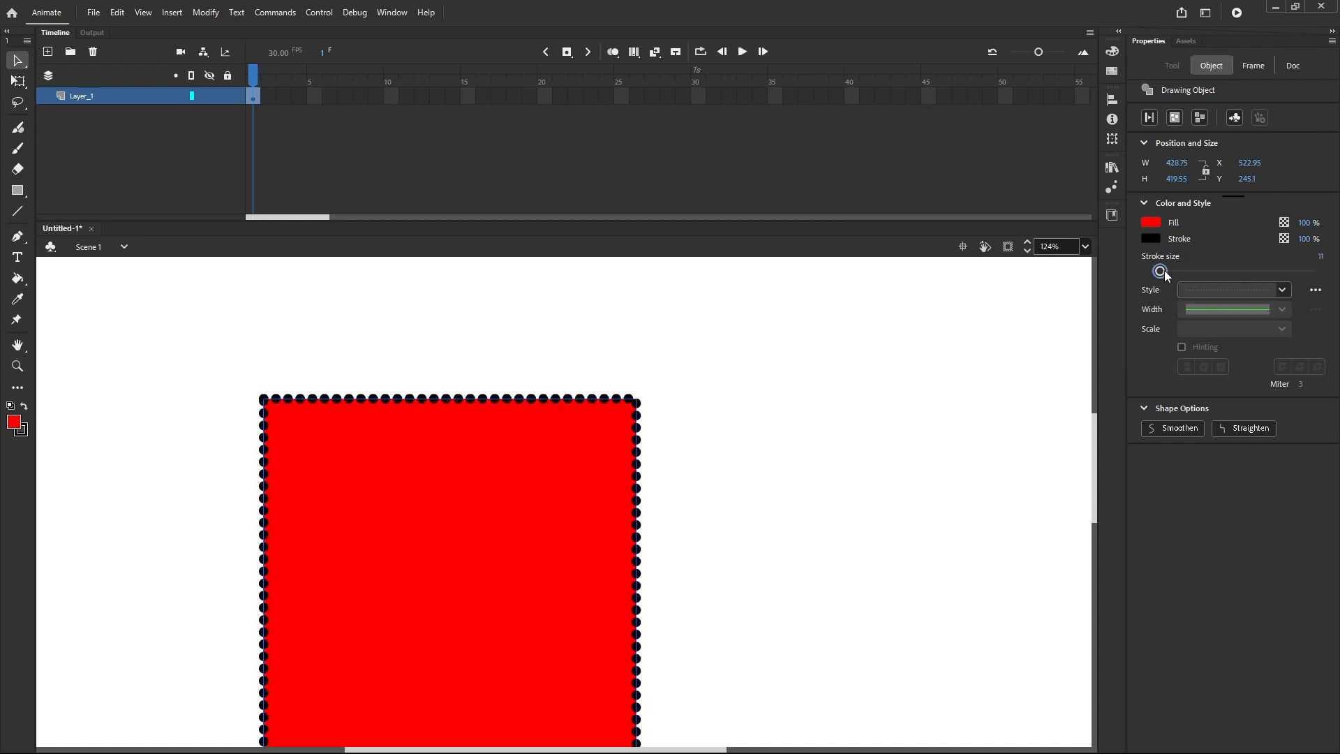
Step: Try the ragged, stipple and hatched stroke styles in turn on the rectangle's outline
left_click(1284, 291)
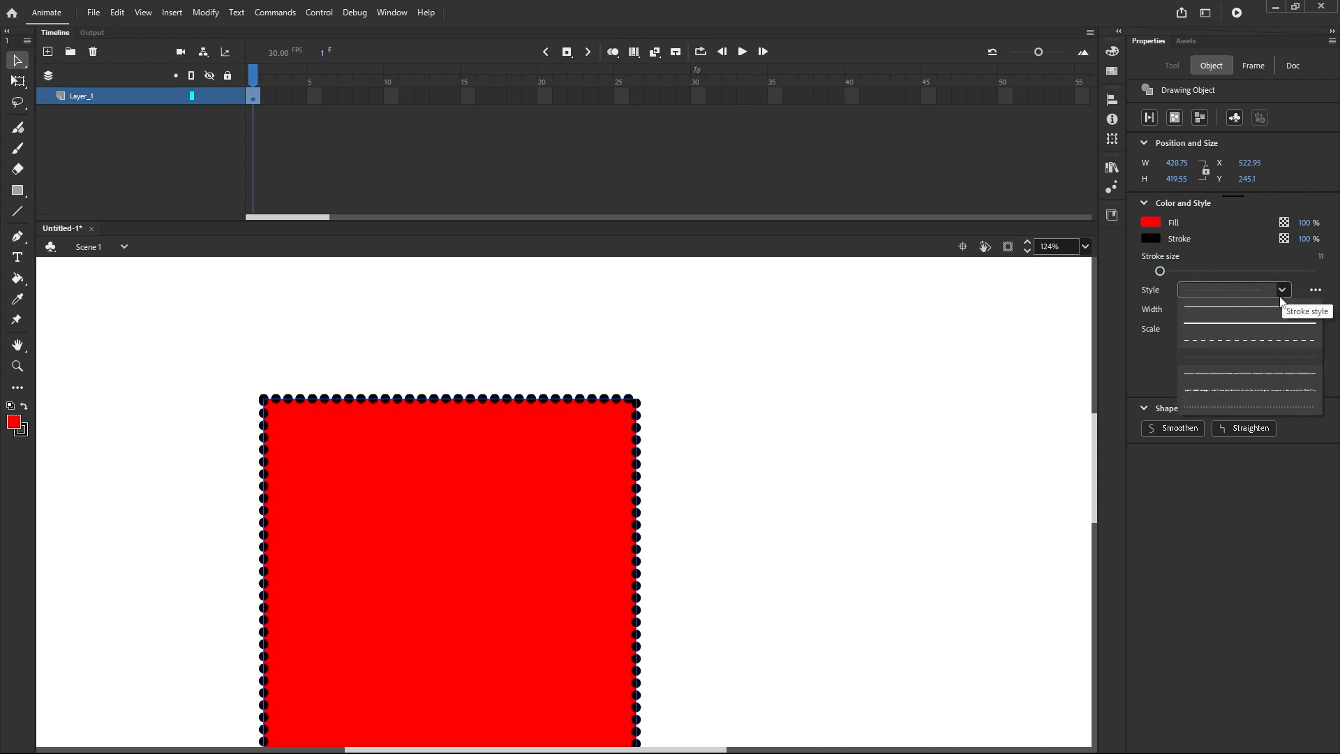
left_click(1249, 378)
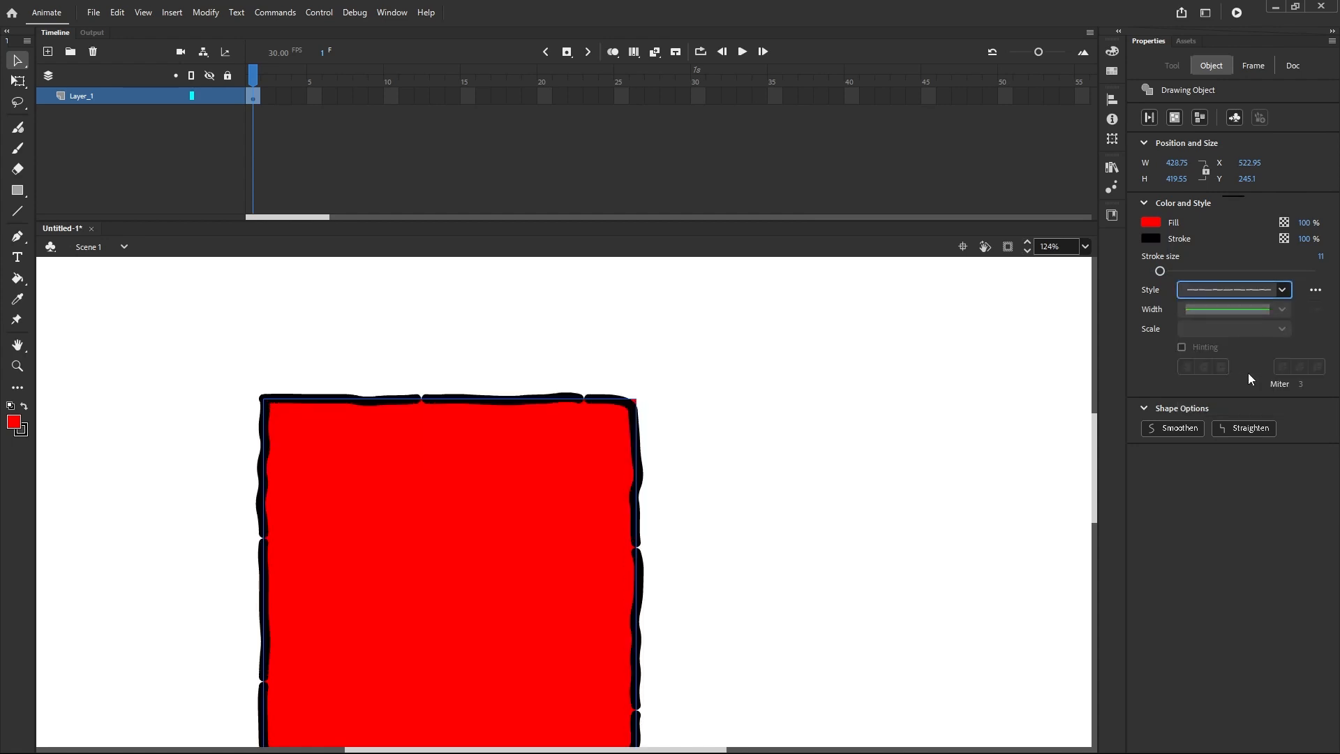
left_click(1284, 298)
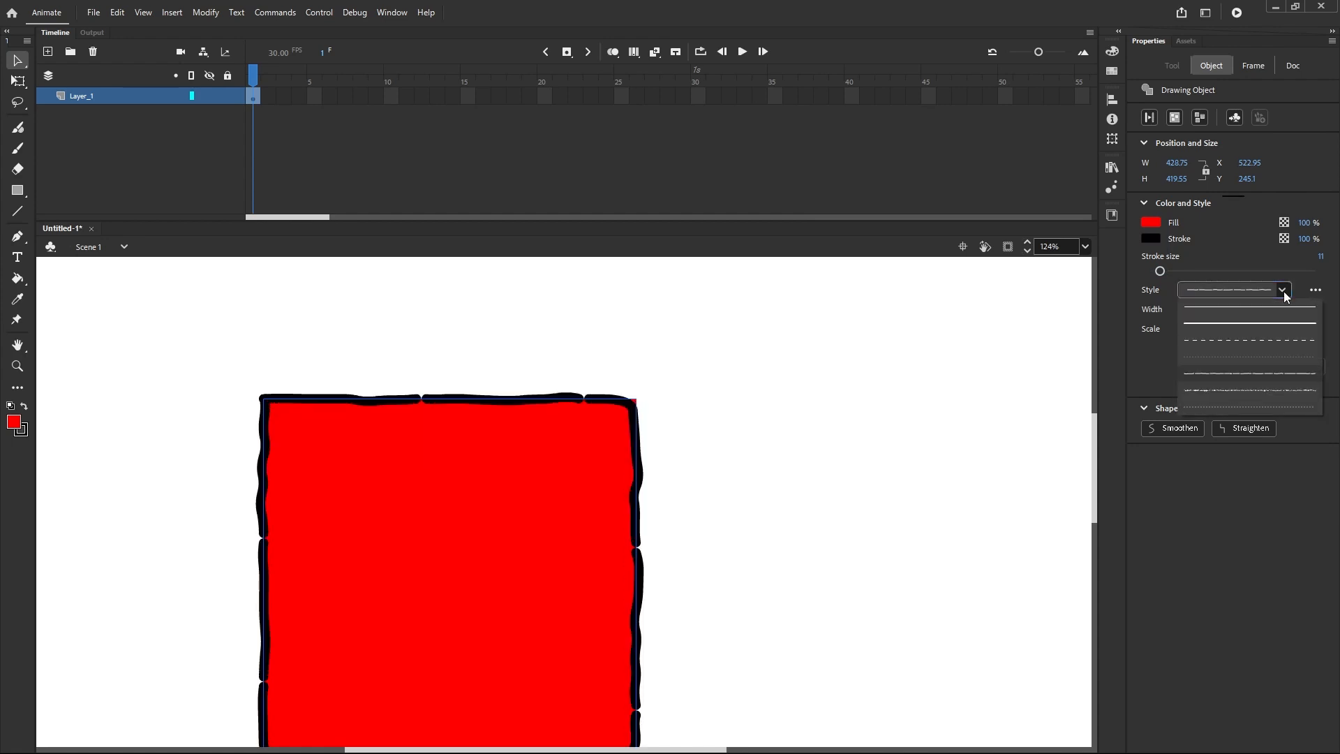
left_click(1262, 391)
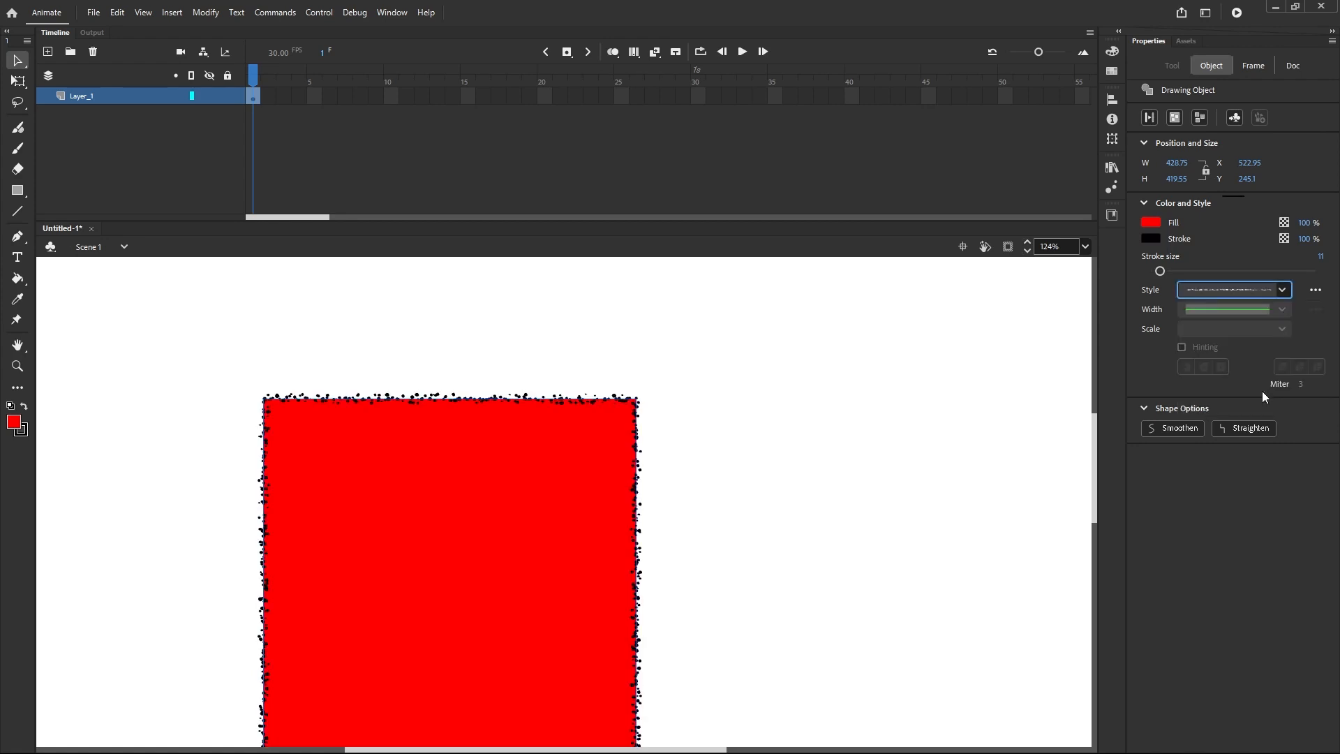
left_click(1283, 299)
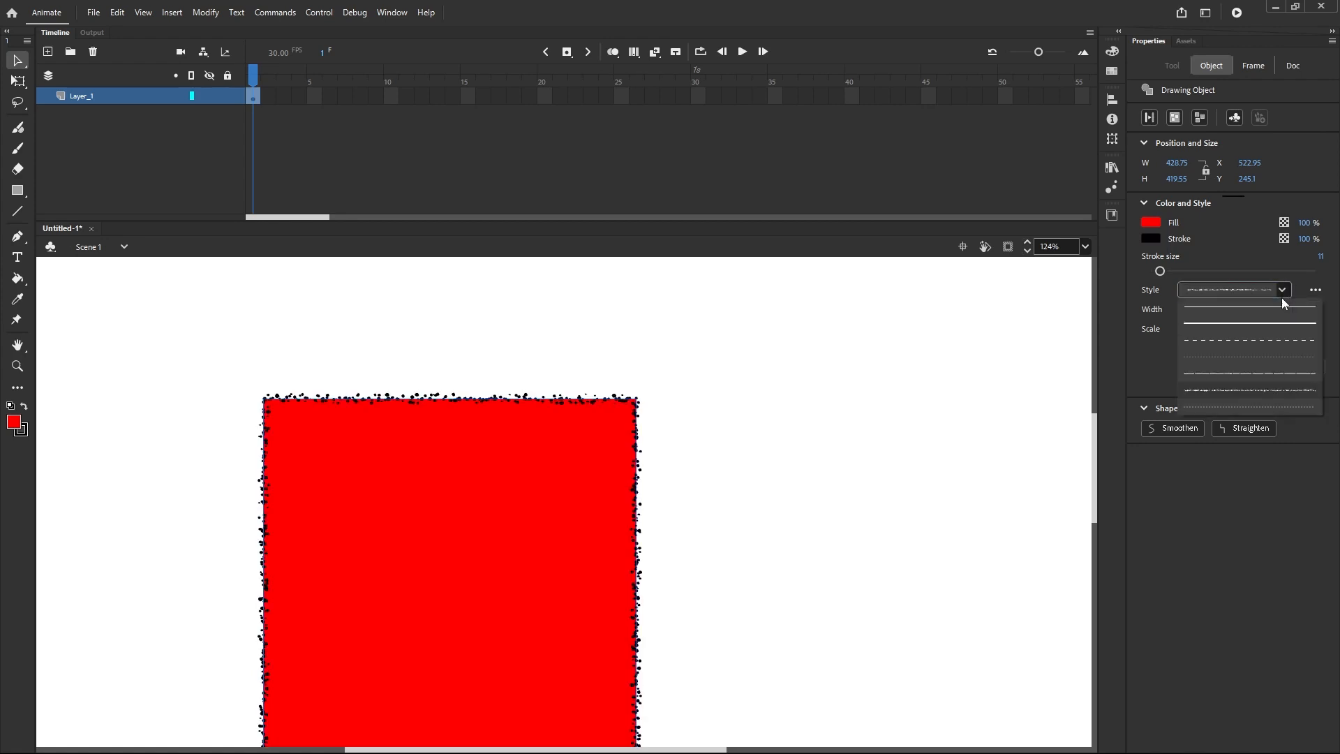
left_click(1259, 406)
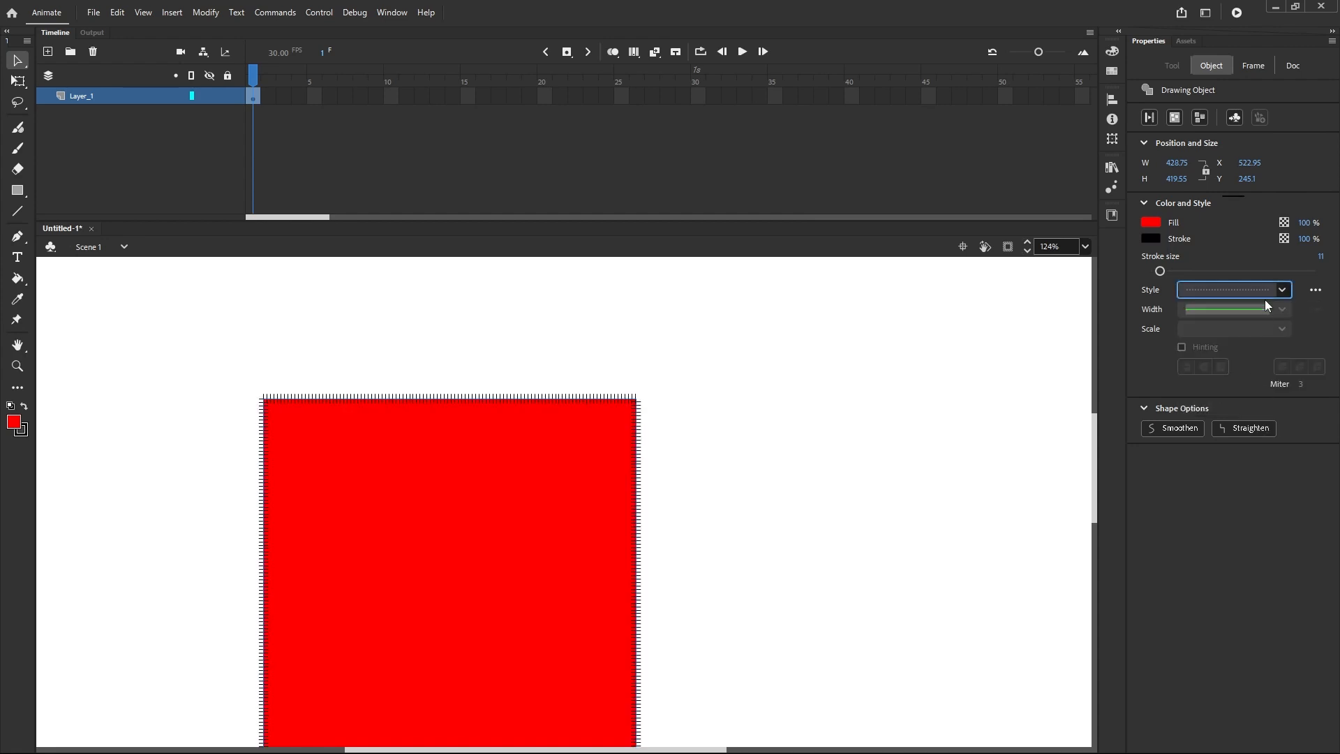
Step: Apply the hairline stroke style to the rectangle's outline and raise its stroke size to 5
left_click(1282, 294)
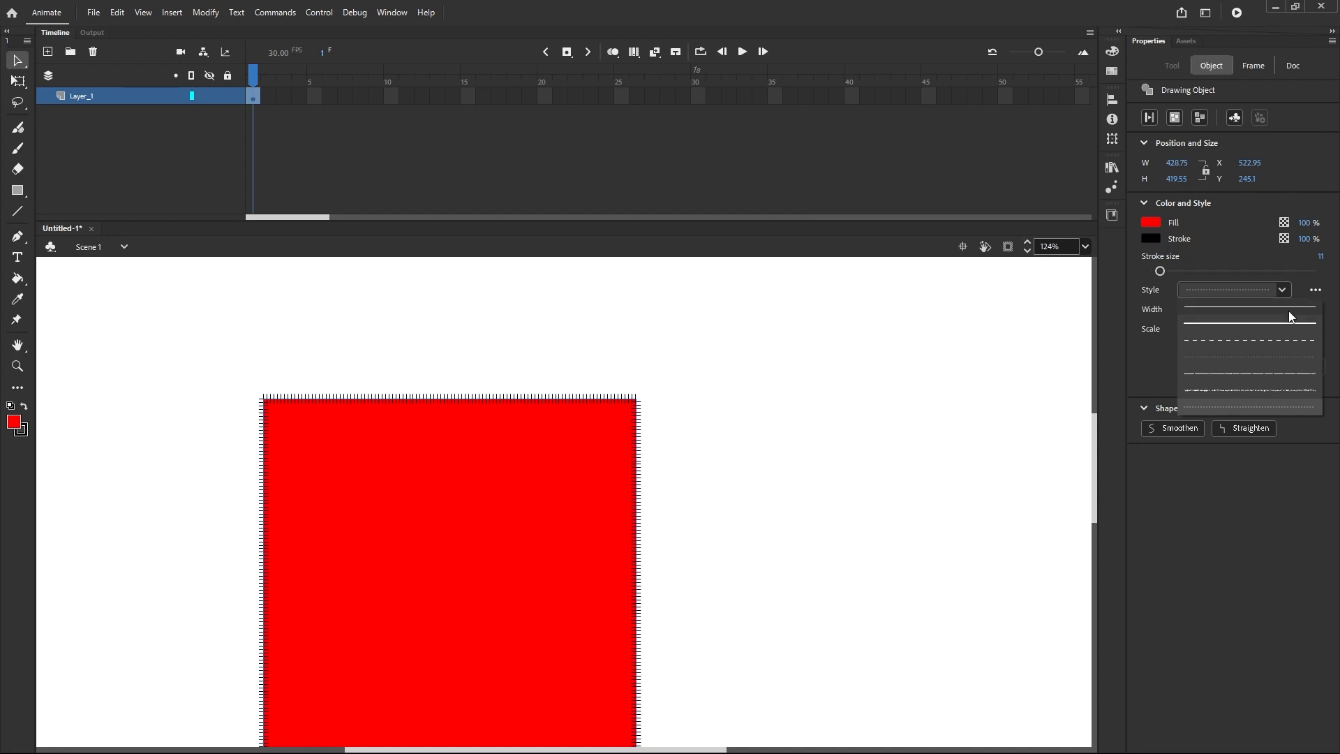
left_click(1290, 314)
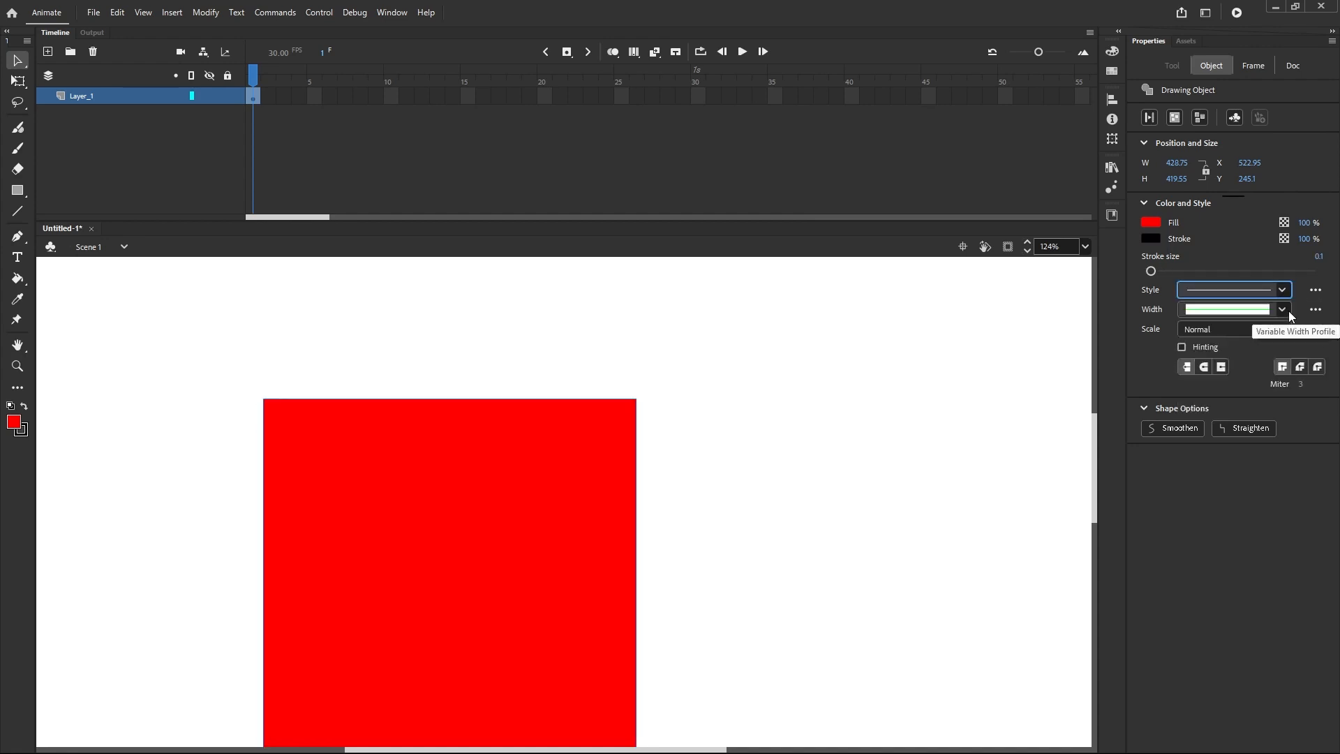
left_click_drag(1153, 274, 1157, 273)
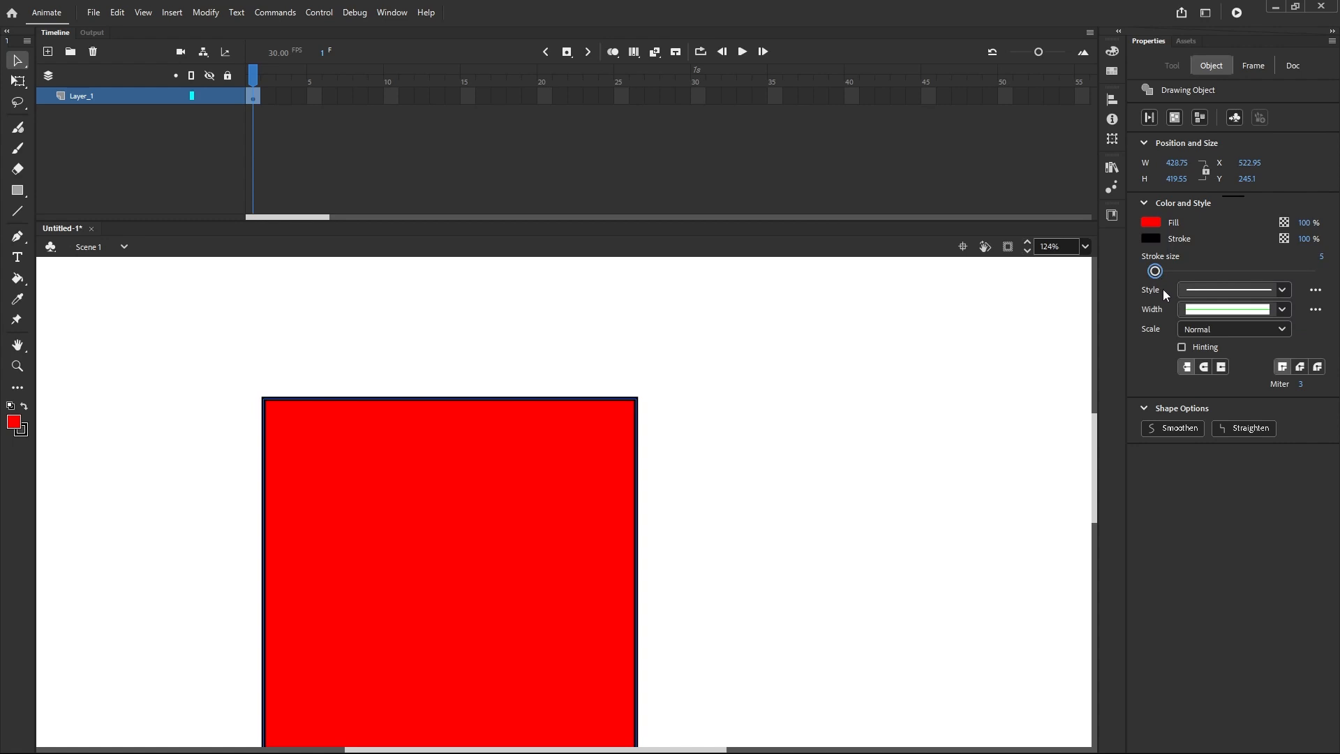
Step: Open the outline's stroke style for editing, review the available stroke types, and set the thickness to .5 pts
left_click(1318, 292)
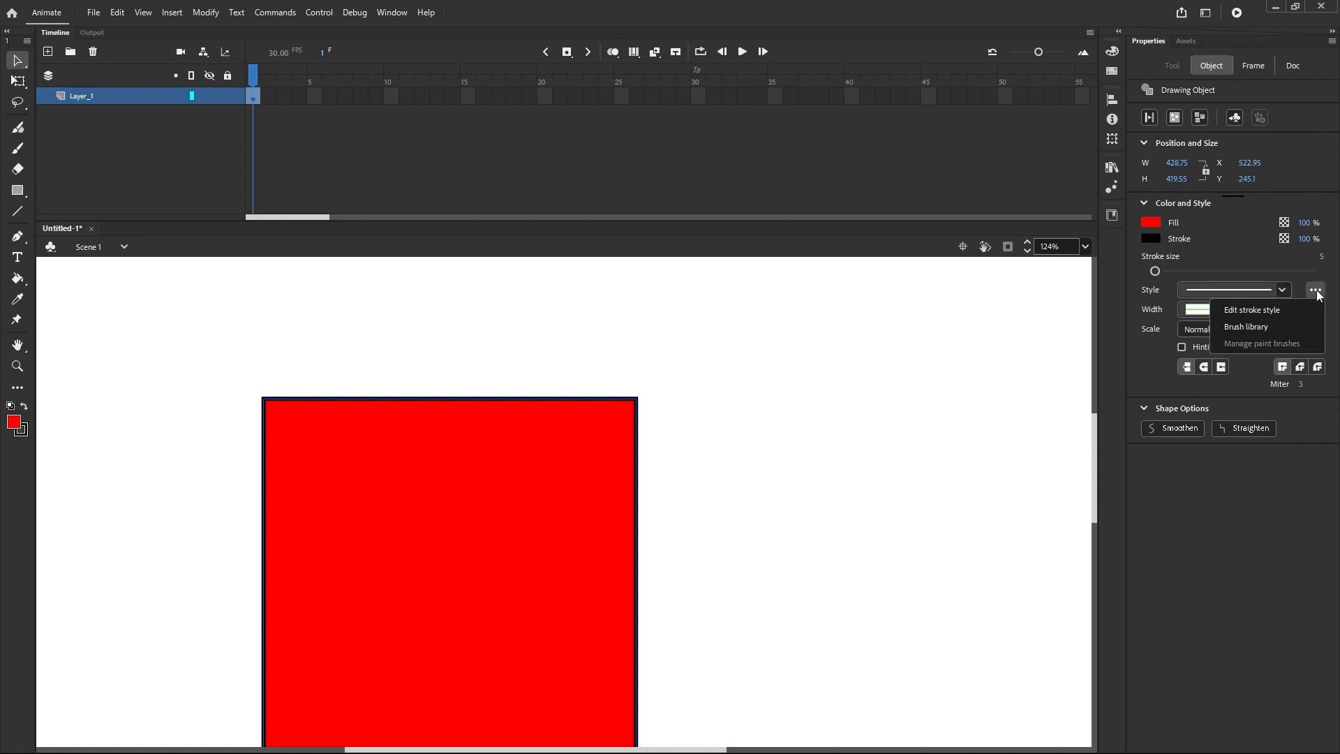
left_click(1274, 316)
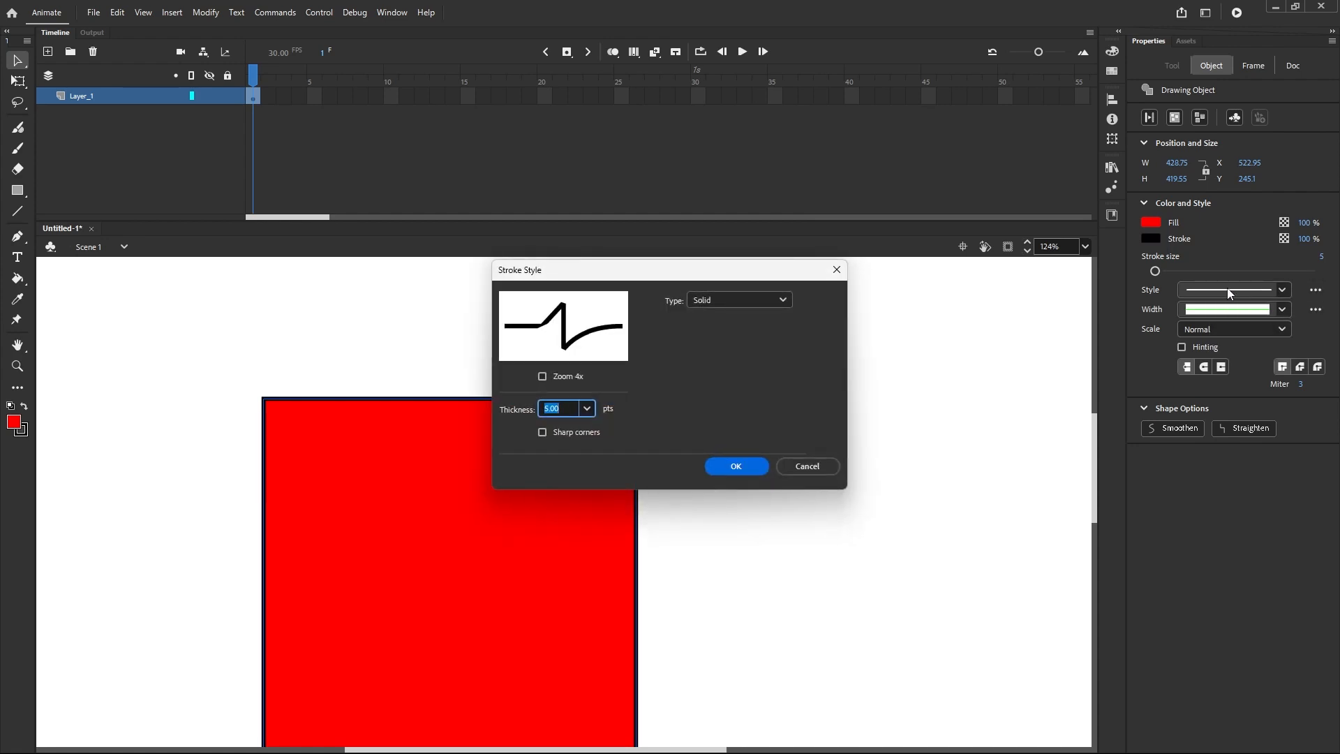
left_click_drag(828, 279, 980, 290)
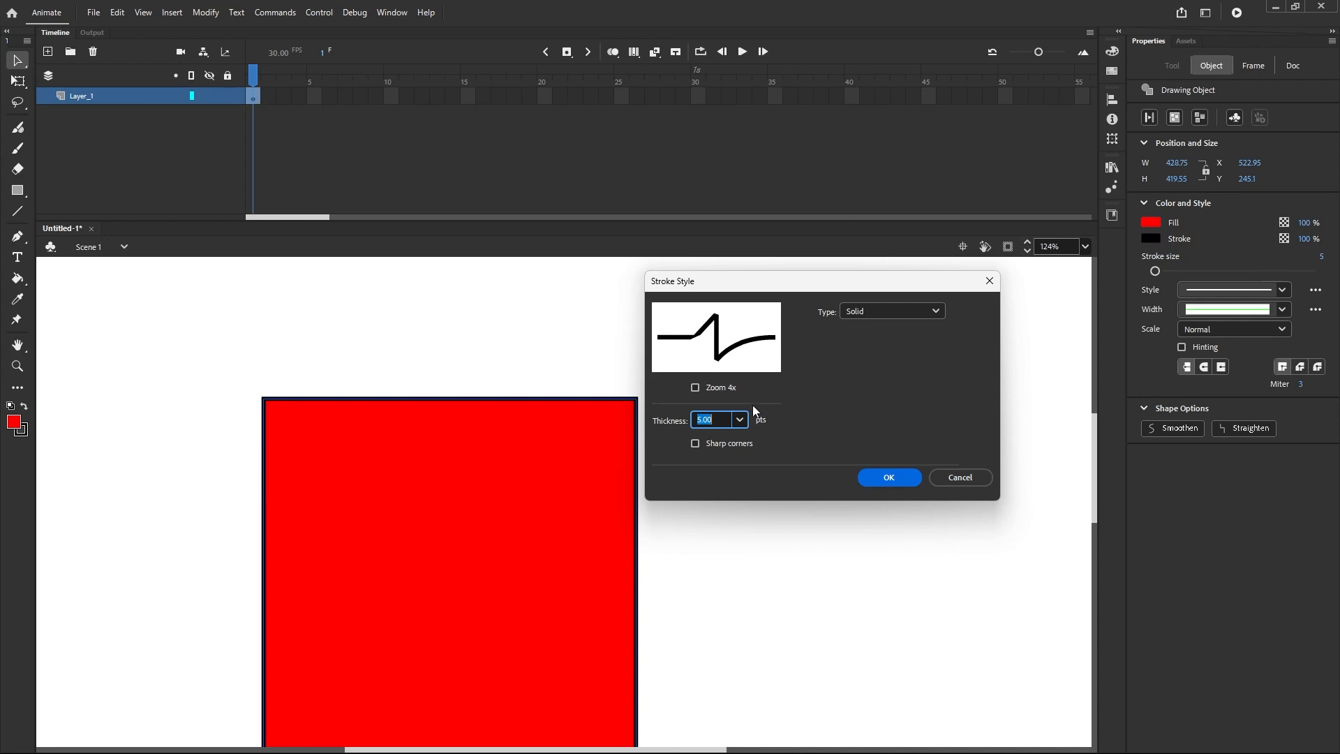
left_click(929, 314)
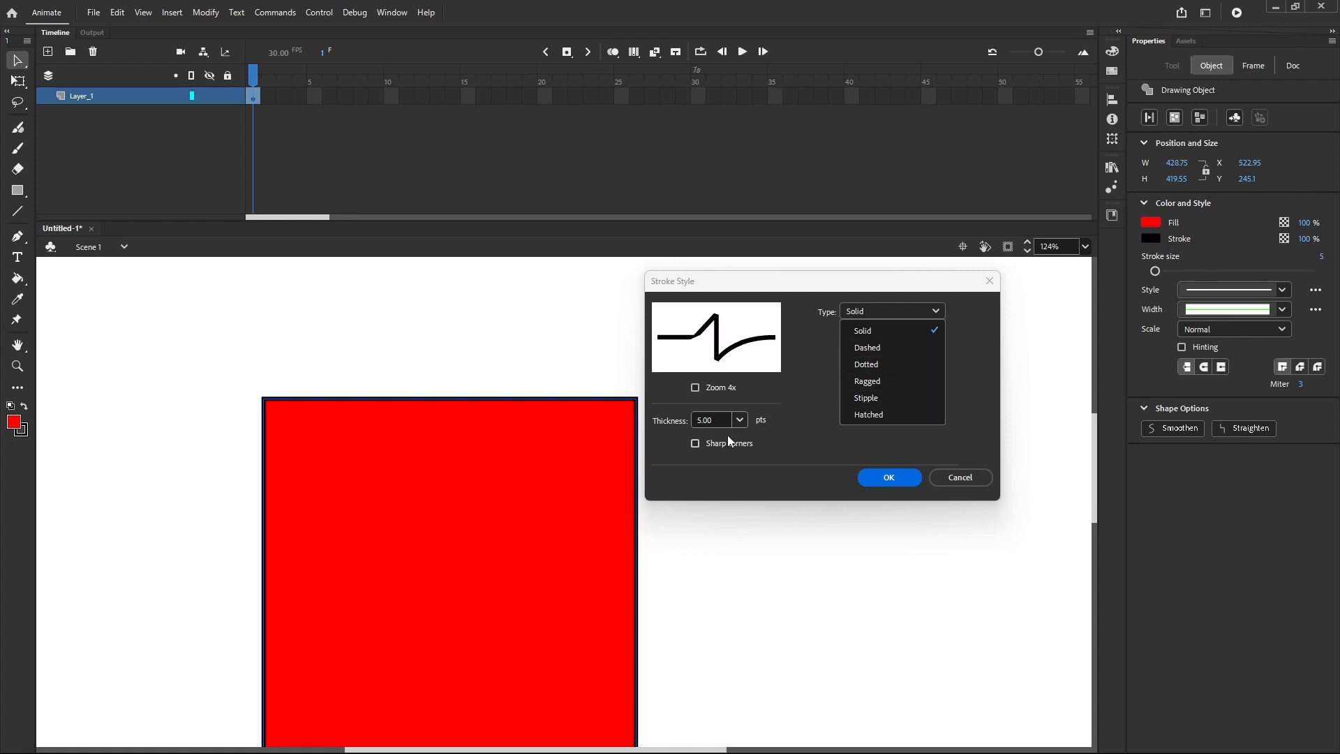
left_click(740, 421)
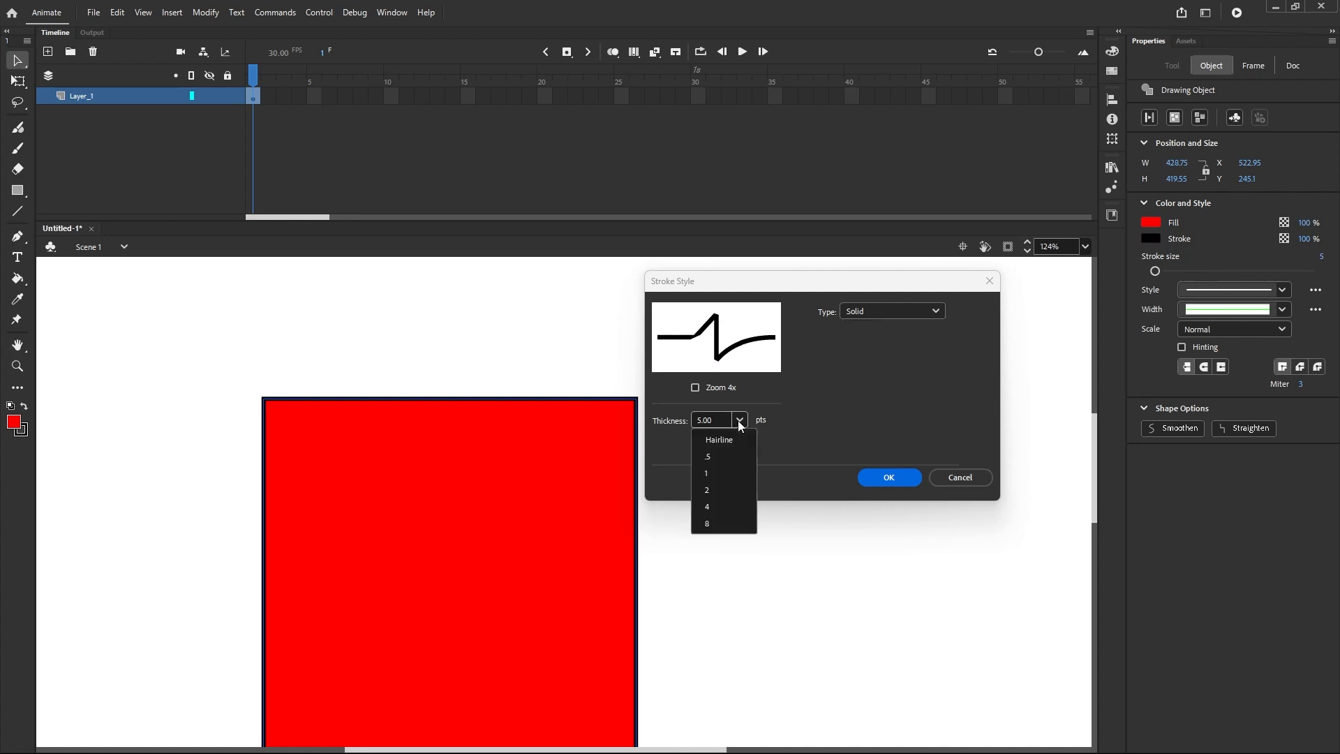
left_click(712, 455)
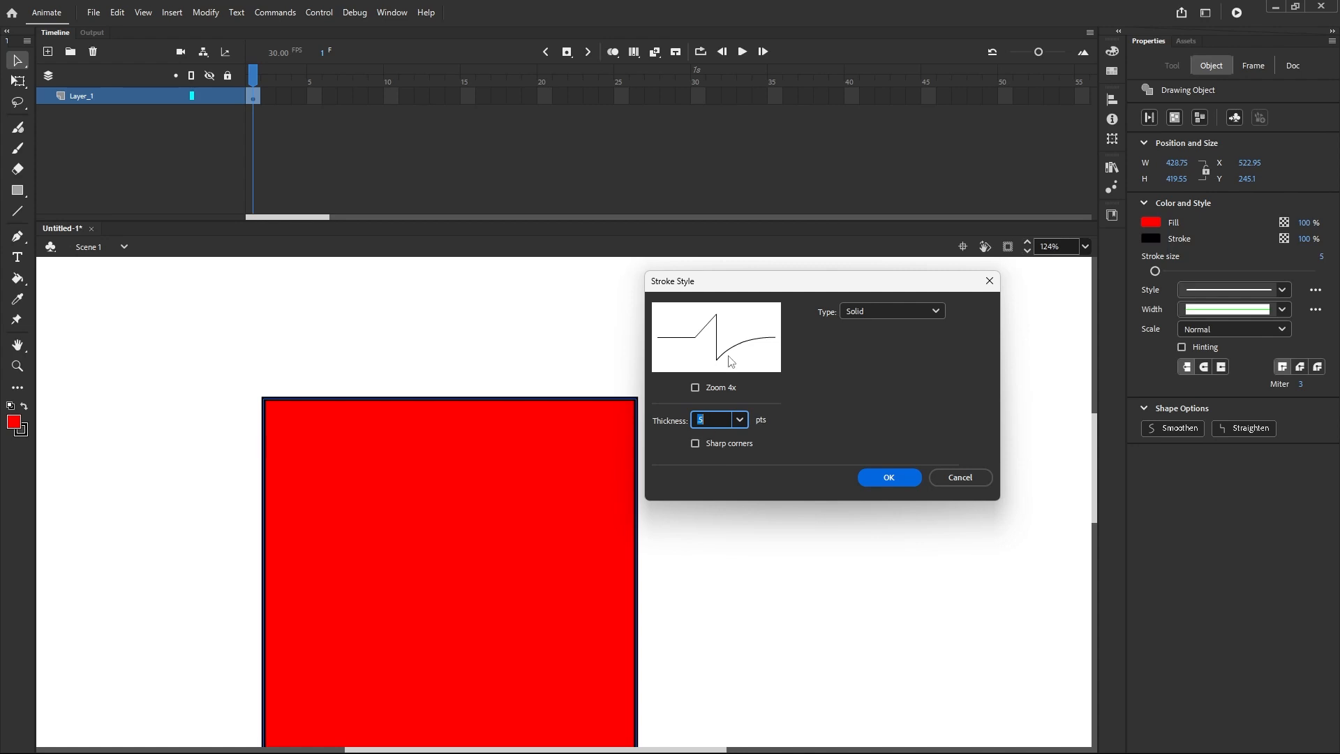
Step: Toggle the sharp corners option on and off, and apply a stroke thickness of 15 pts to the rectangle's outline
left_click(696, 443)
left_click(697, 445)
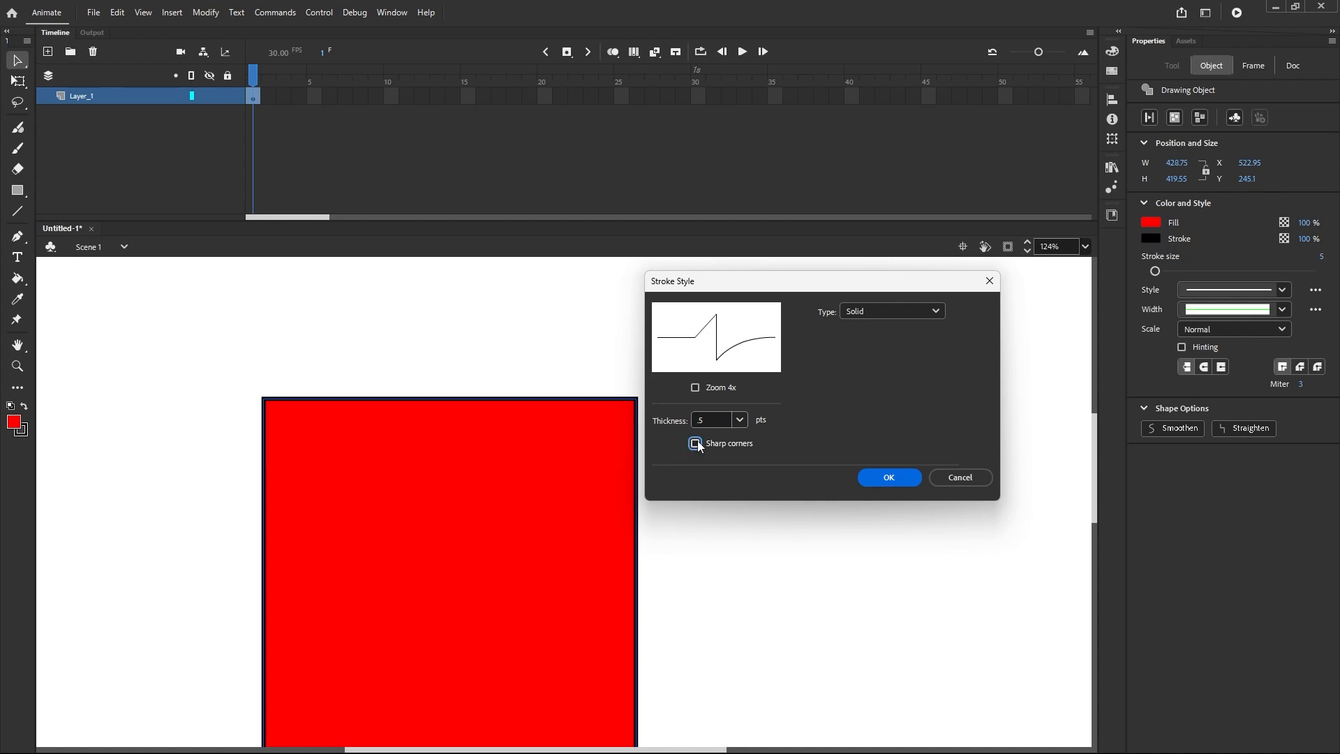
left_click(741, 419)
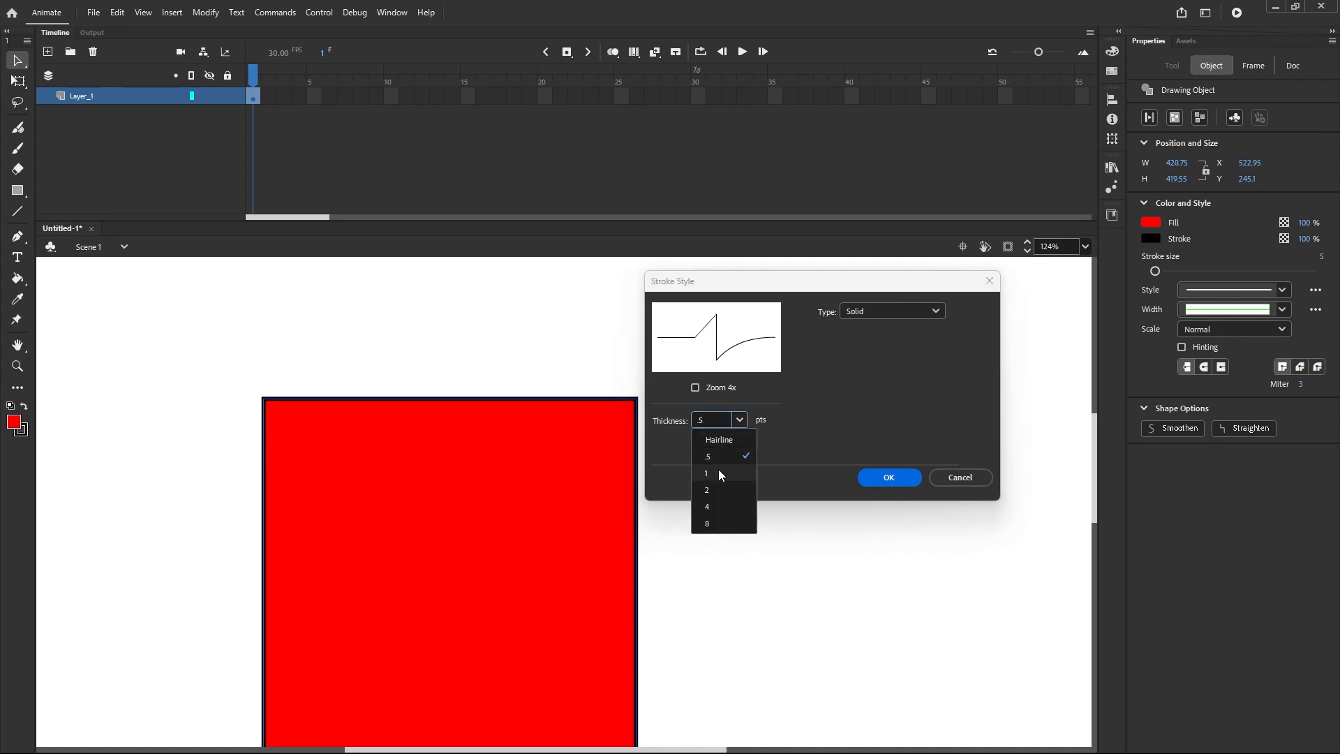
left_click(715, 425)
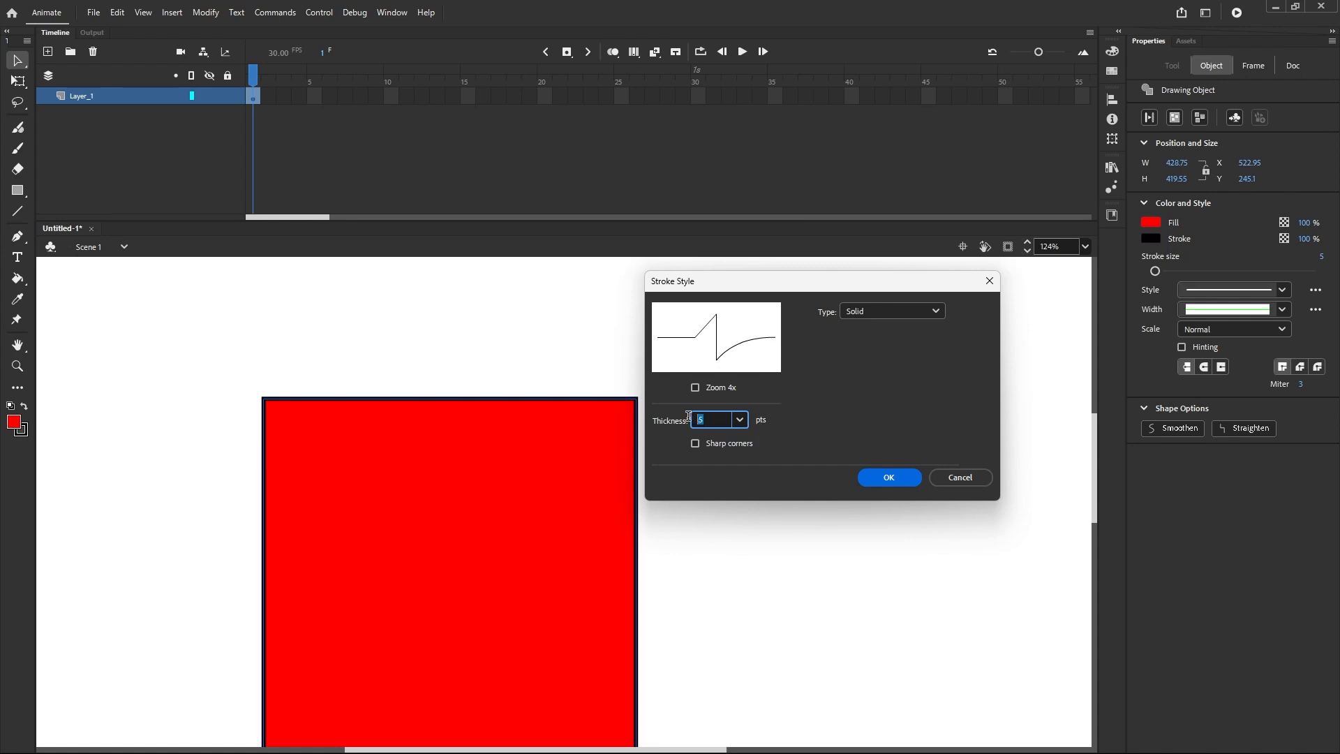
type("15")
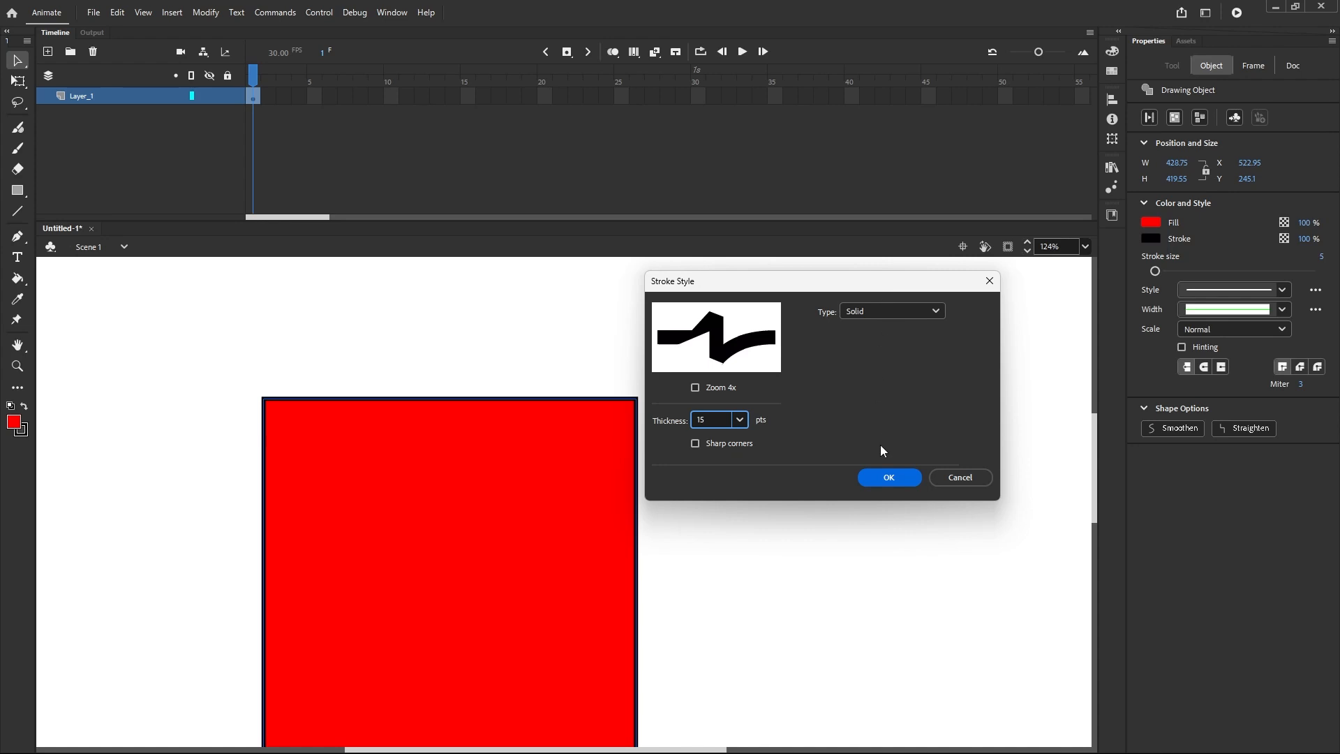
left_click(883, 480)
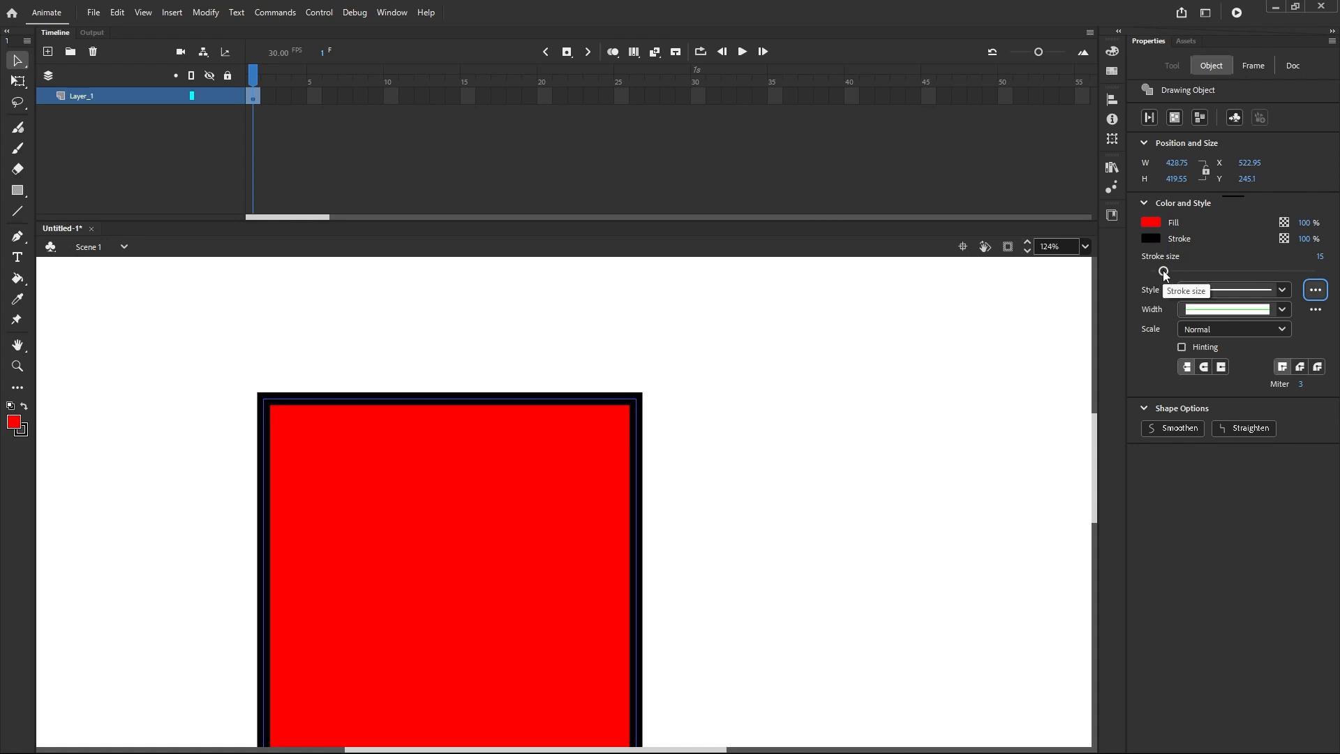
left_click(1316, 310)
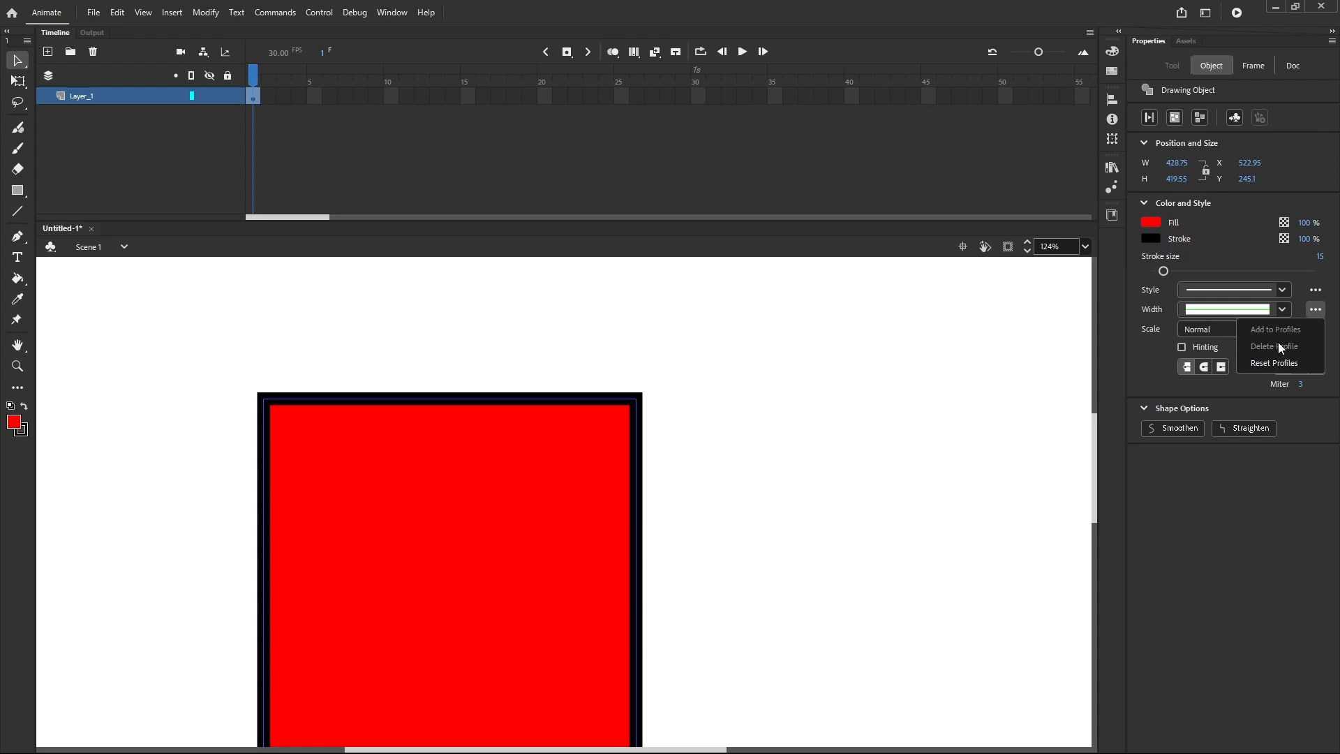
left_click(1273, 364)
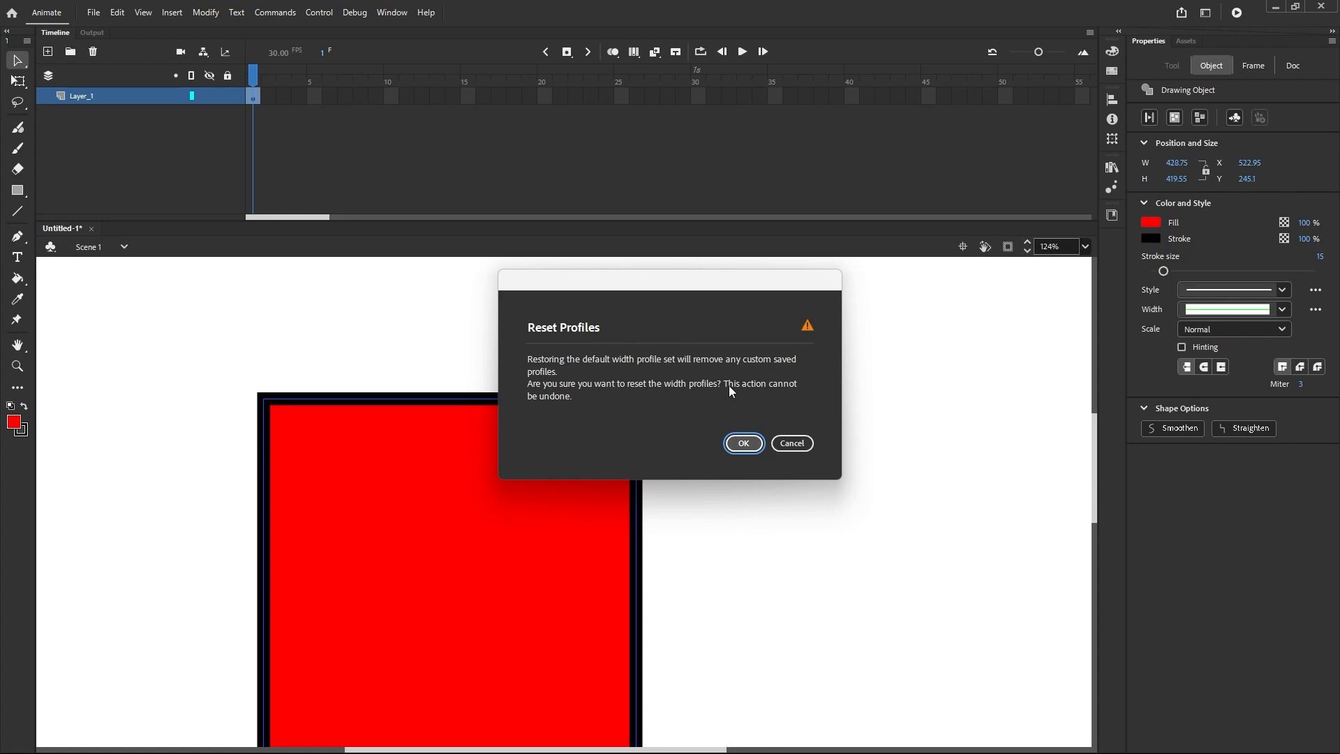
left_click(787, 447)
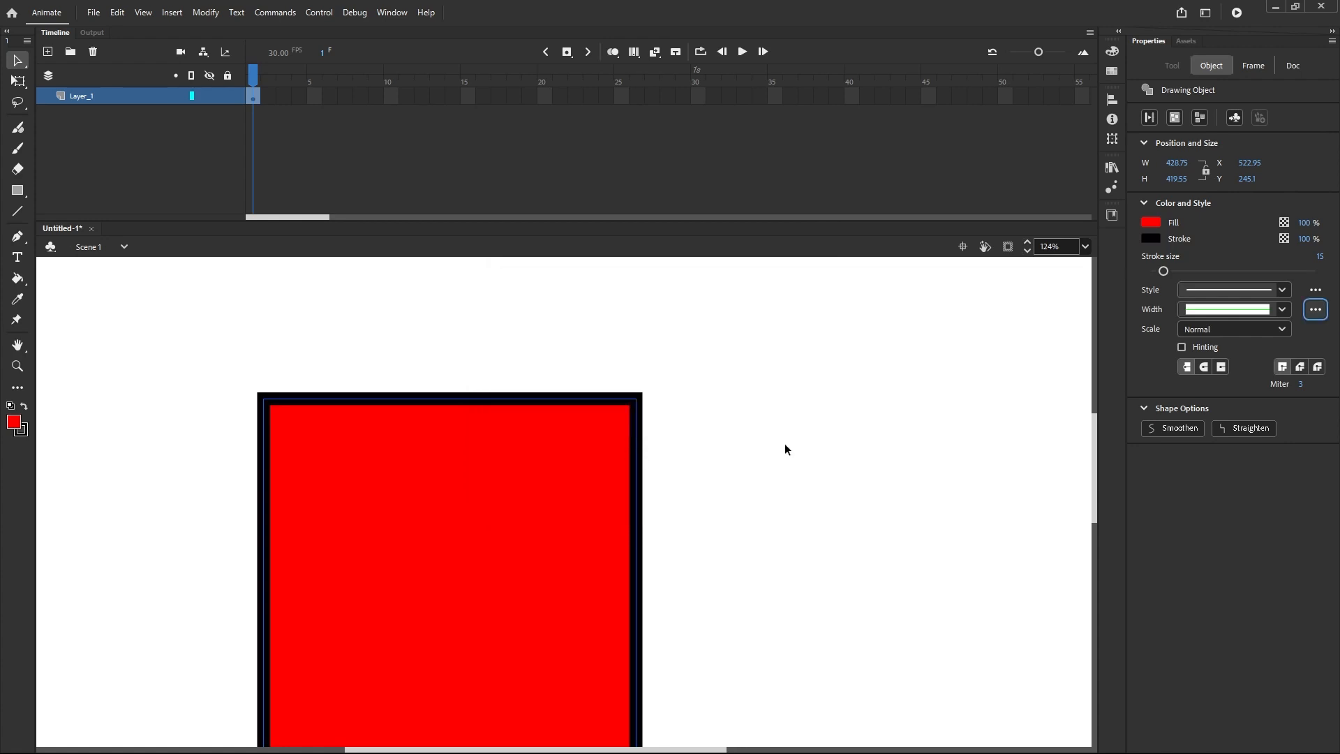
Step: Apply the lens-shaped variable width profile, tapered at both ends, to the rectangle's outline and inspect all its sides
left_click(1281, 311)
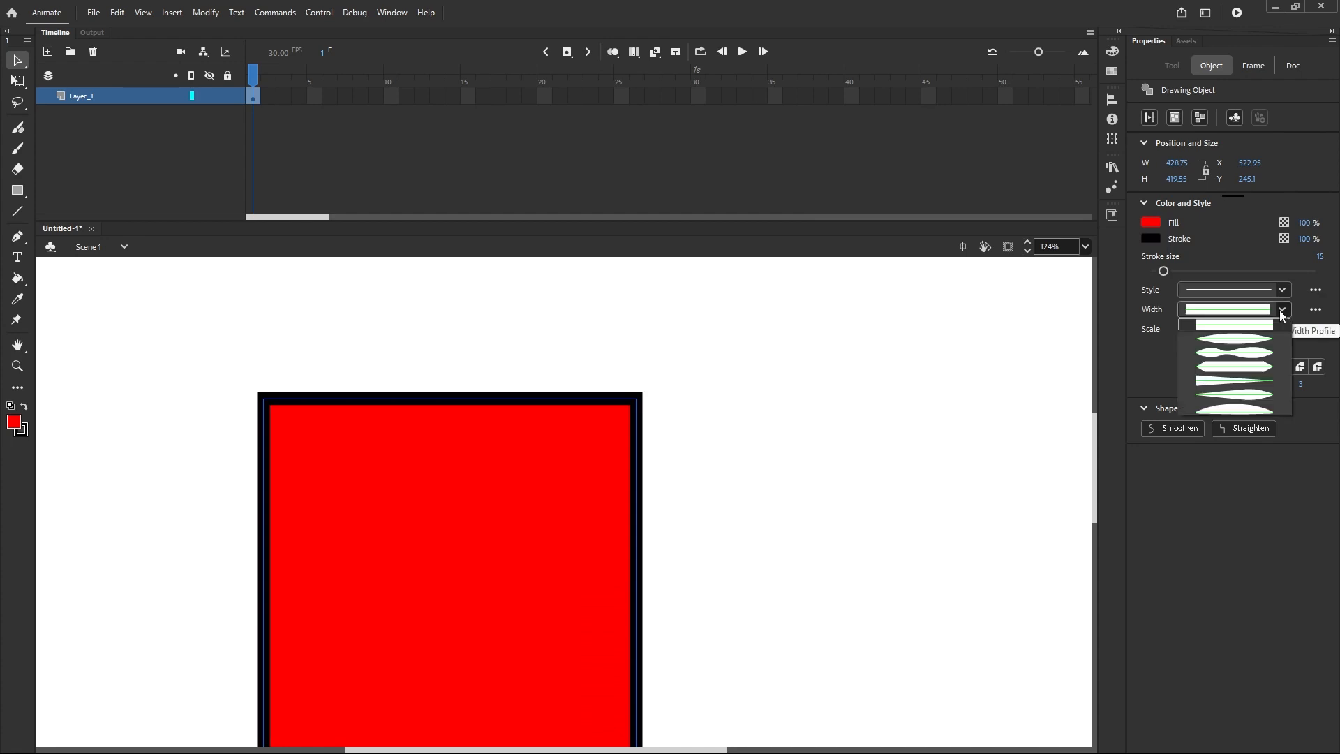
left_click(1222, 351)
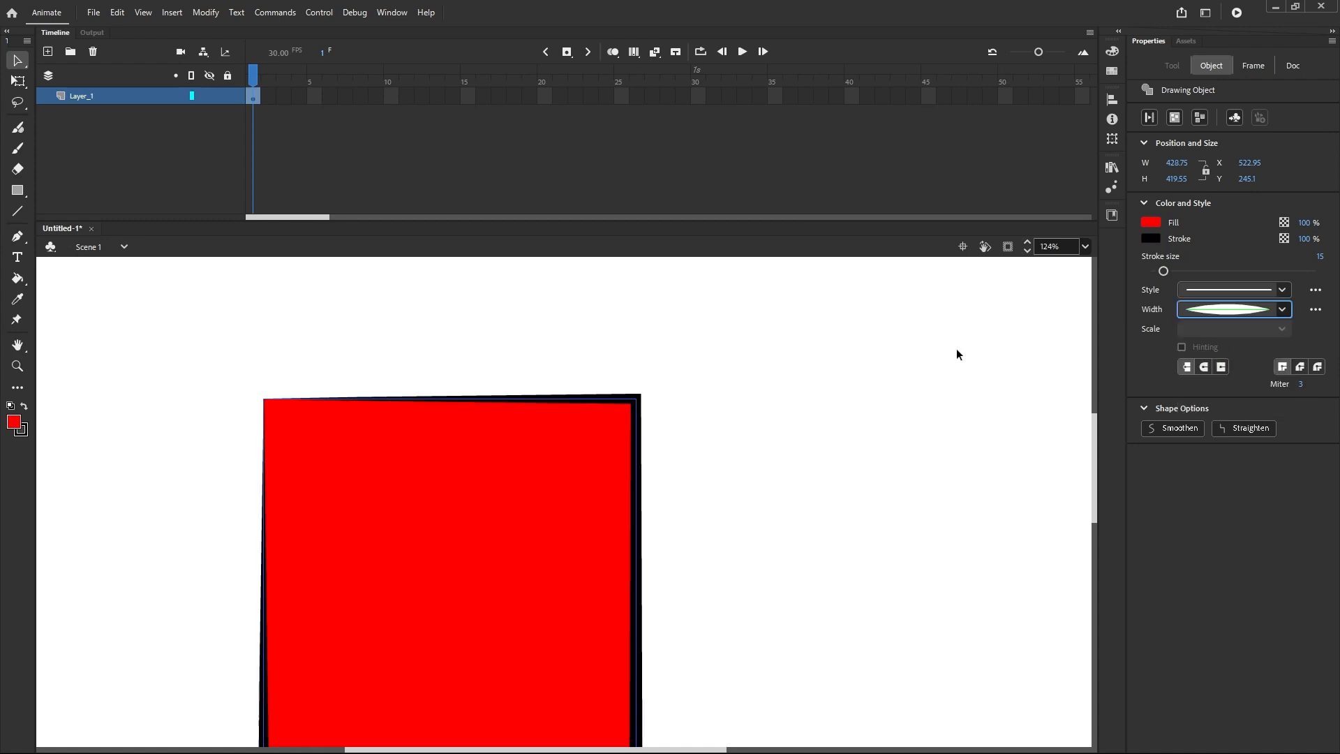
scroll(732, 321, "down", 4)
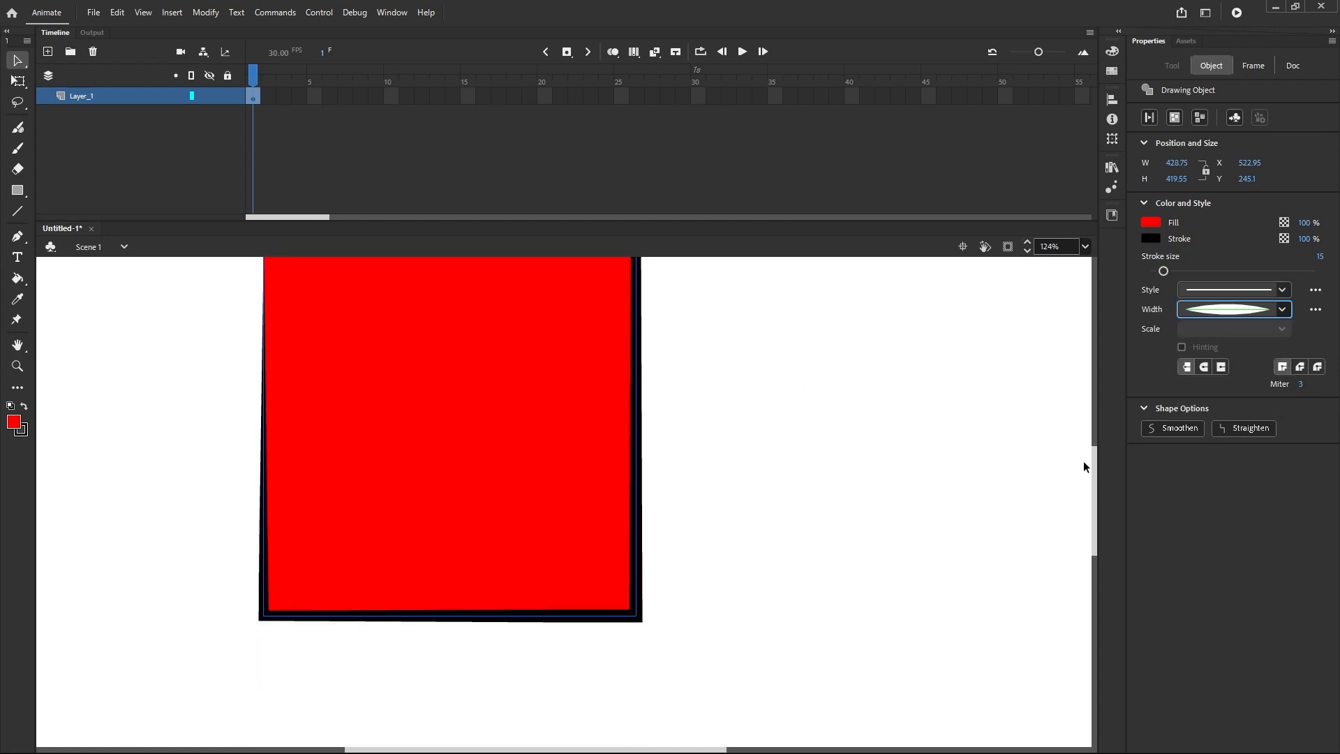
scroll(1084, 467, "up", 2)
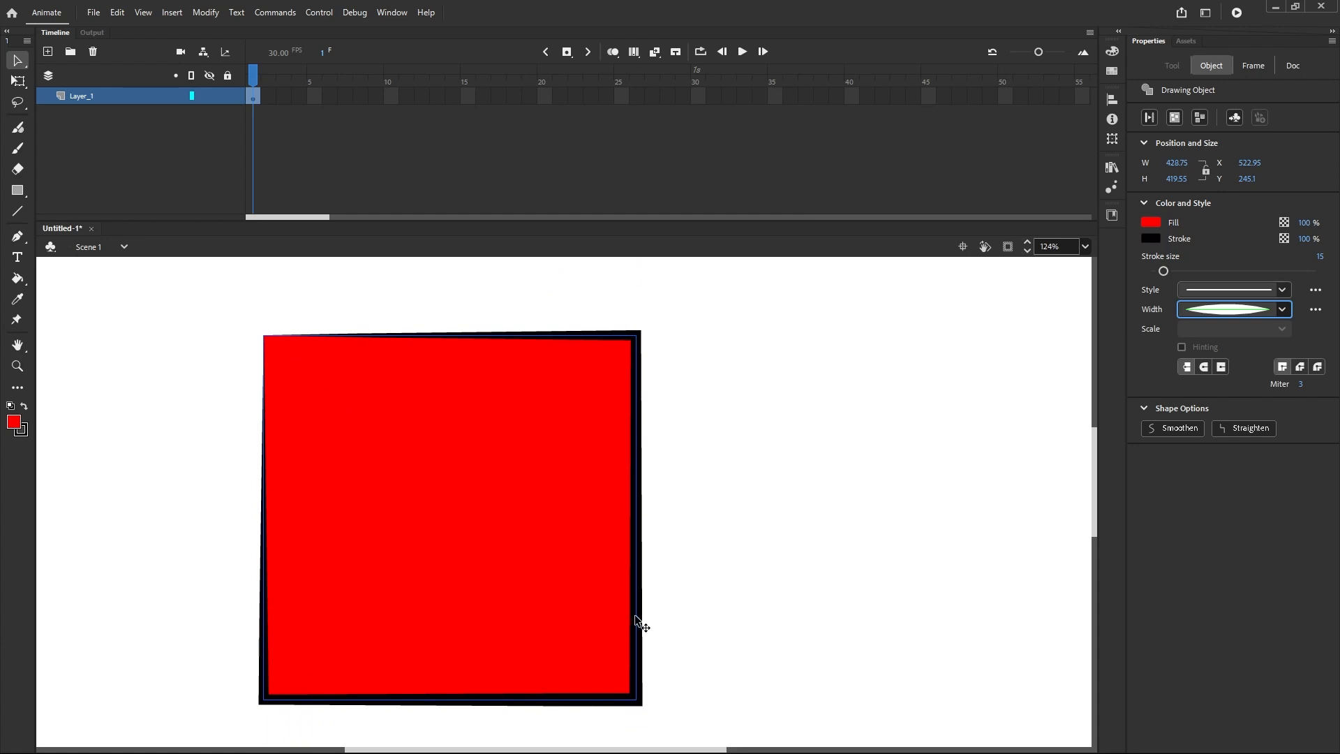
Step: Try the wavy, blunt-ended and one-sided wedge variable width profiles on the rectangle's outline, one after another
left_click(1281, 310)
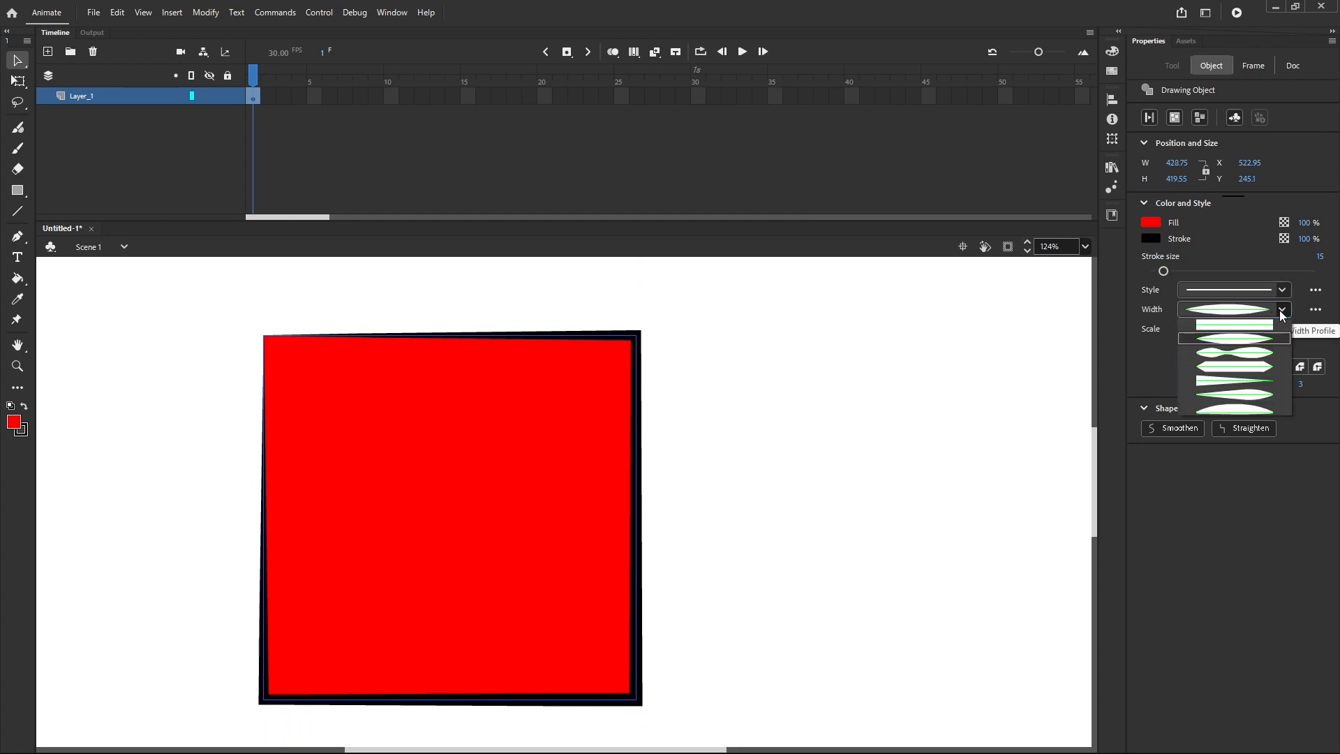
left_click(1262, 358)
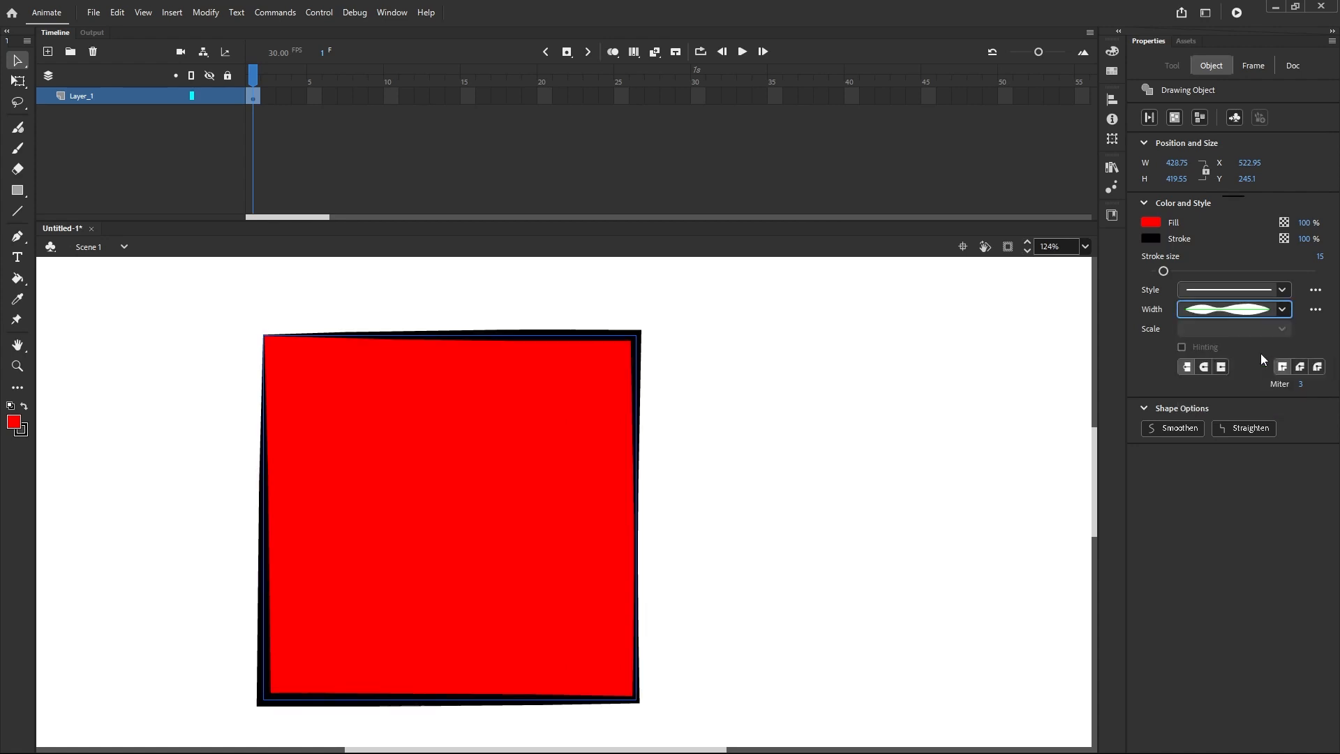
left_click(1283, 310)
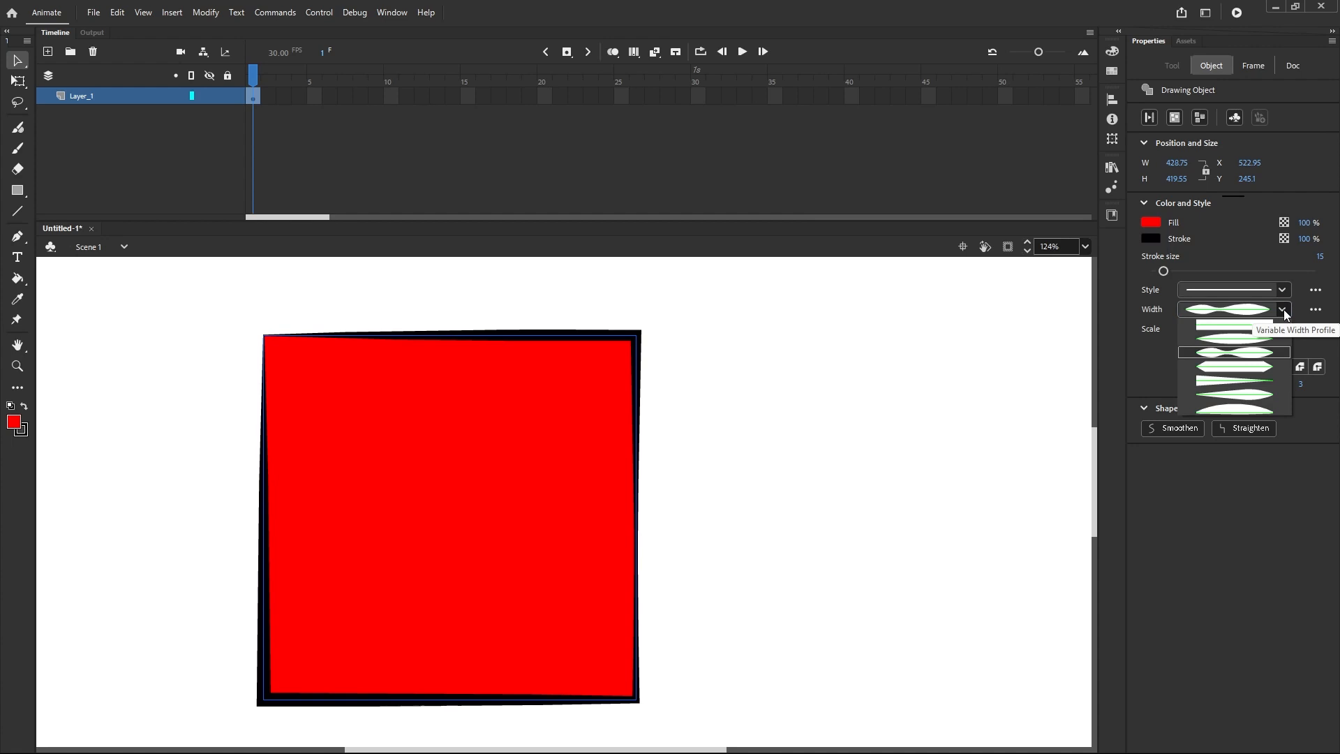
left_click(1264, 366)
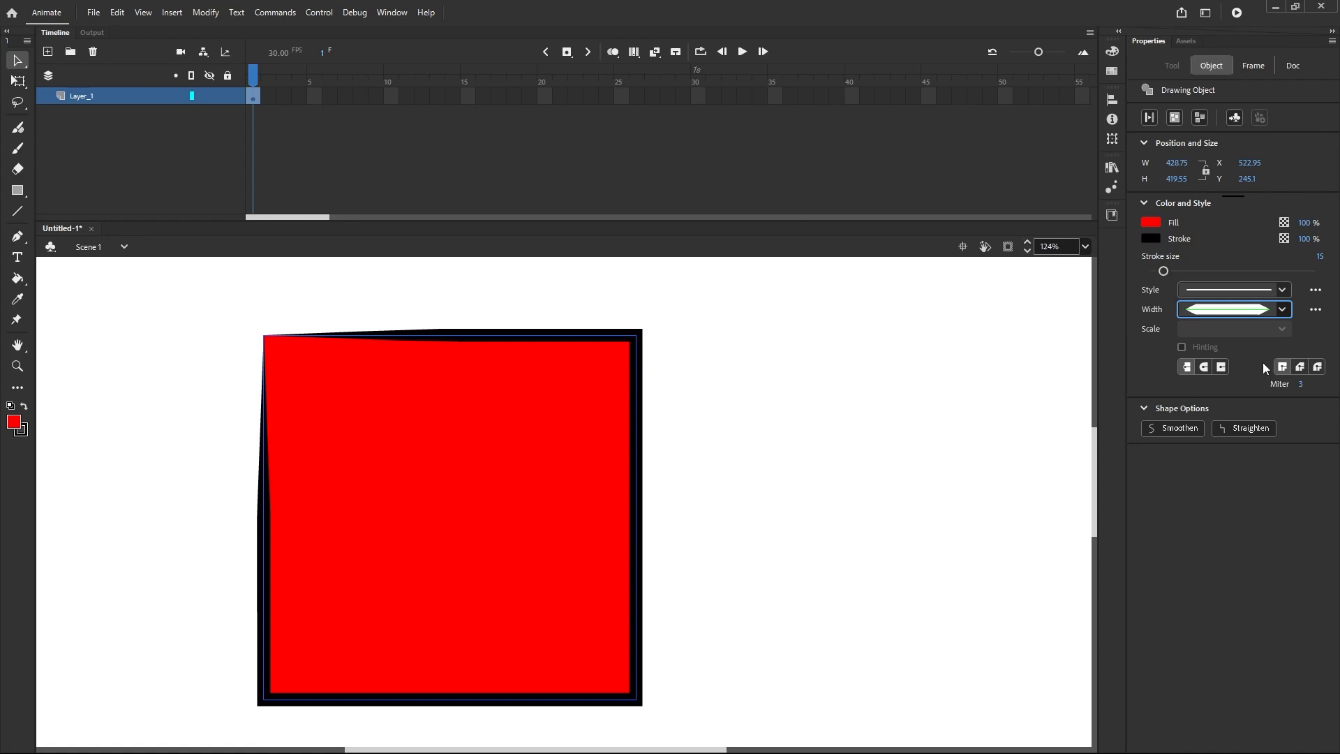
left_click(1276, 311)
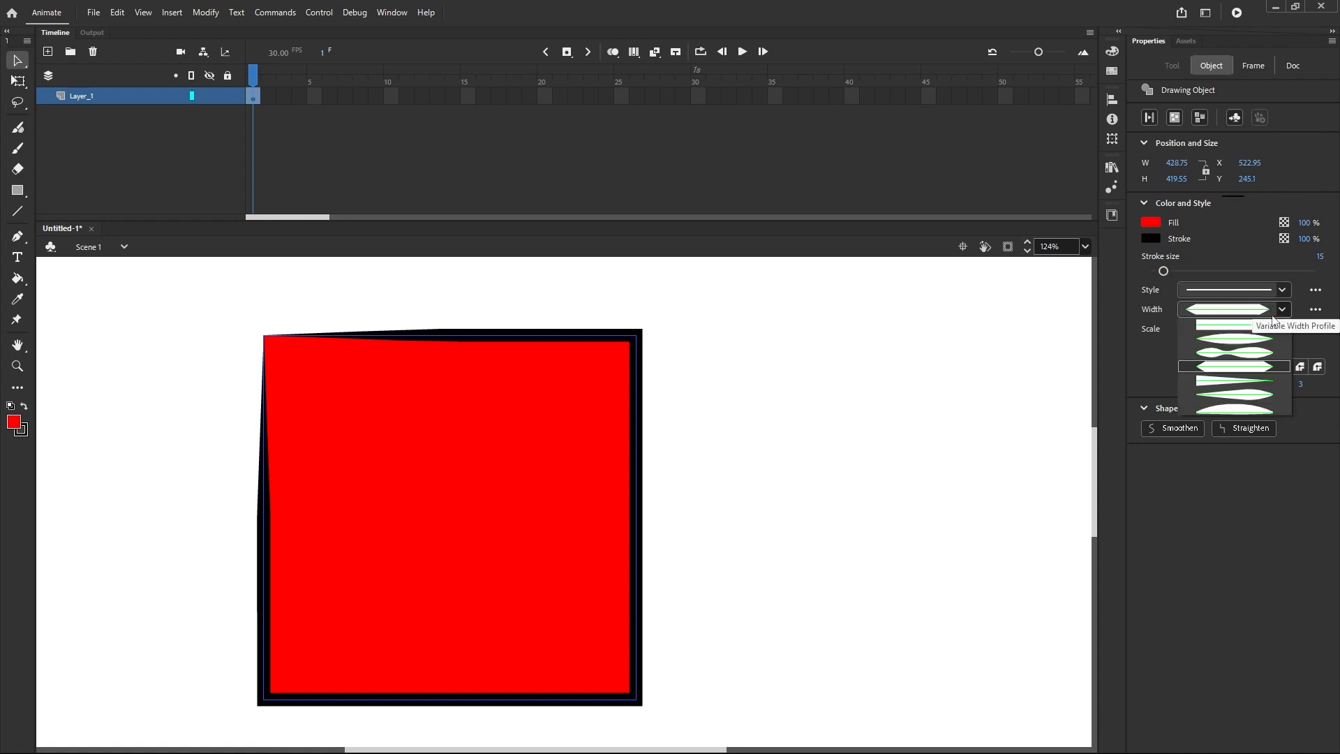
left_click(1240, 382)
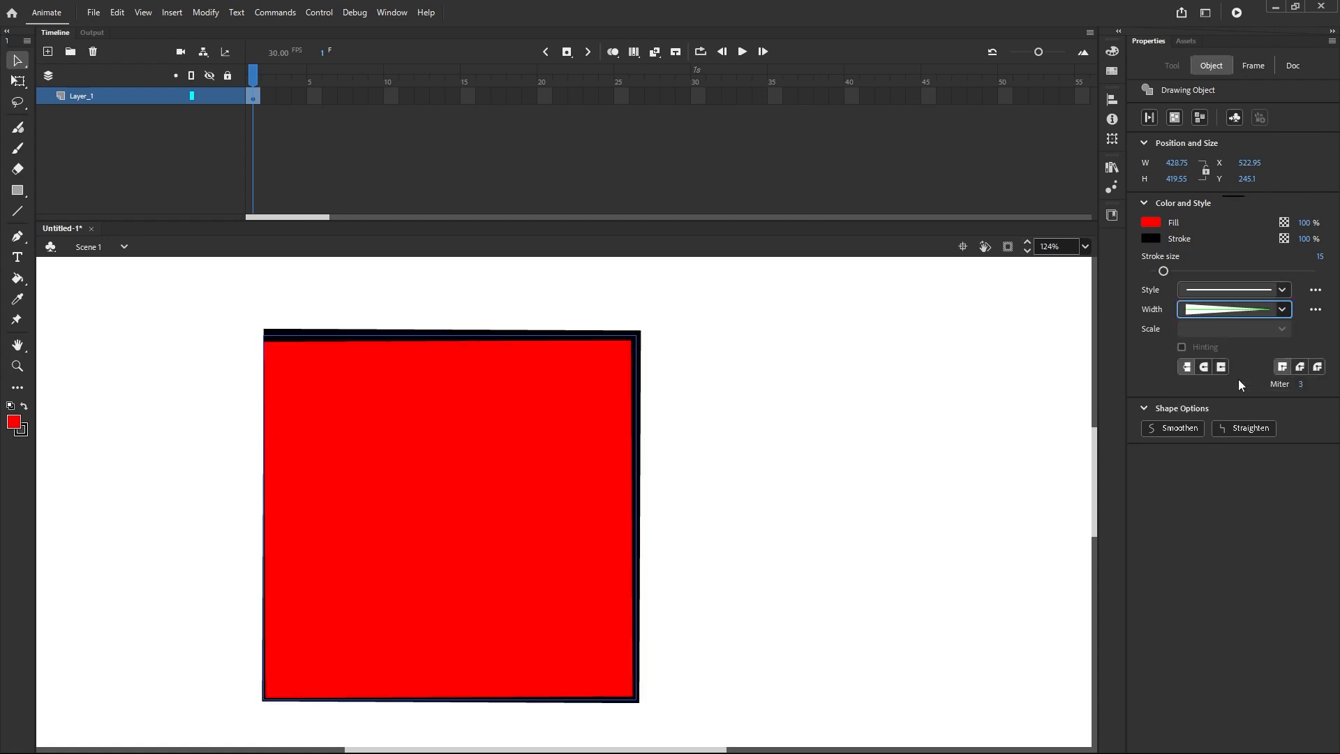
Step: Try the teardrop and half-arch width profiles on the rectangle's outline, and set it back to the Uniform profile
left_click(1267, 312)
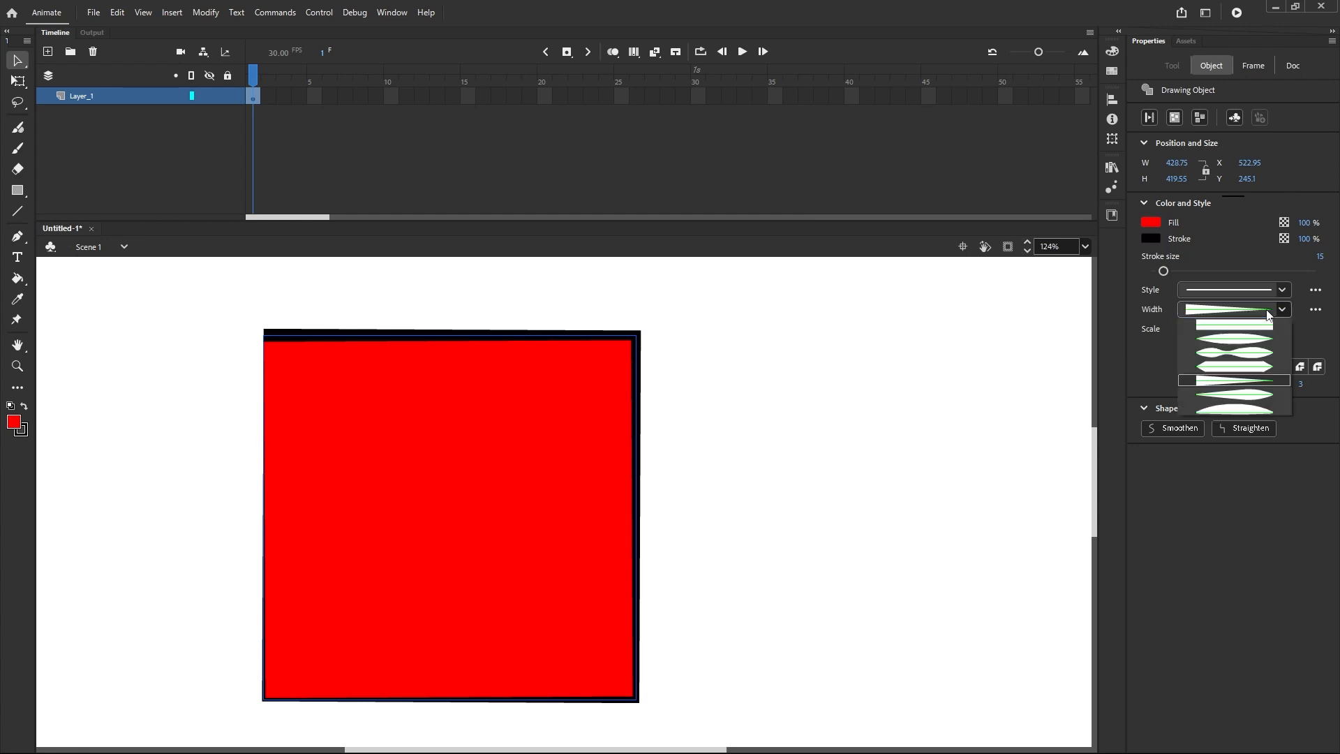
left_click(1249, 395)
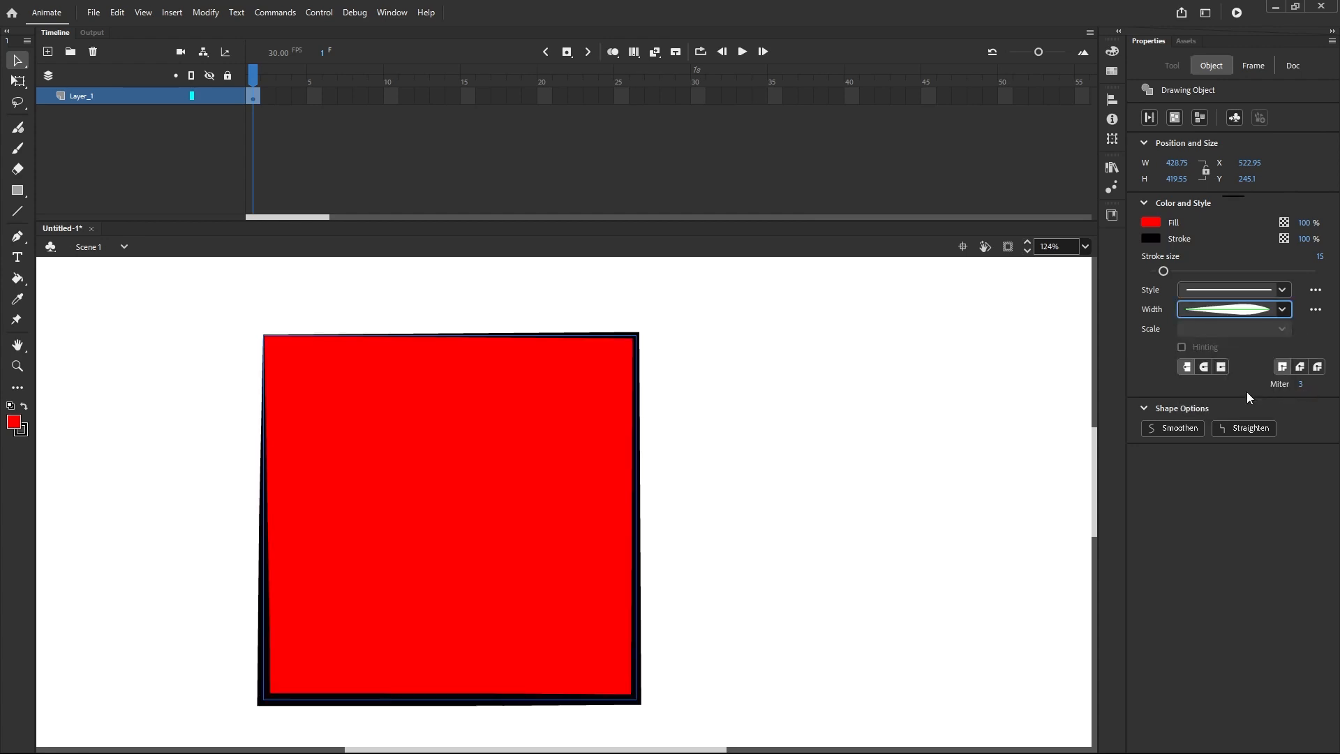
left_click(1264, 314)
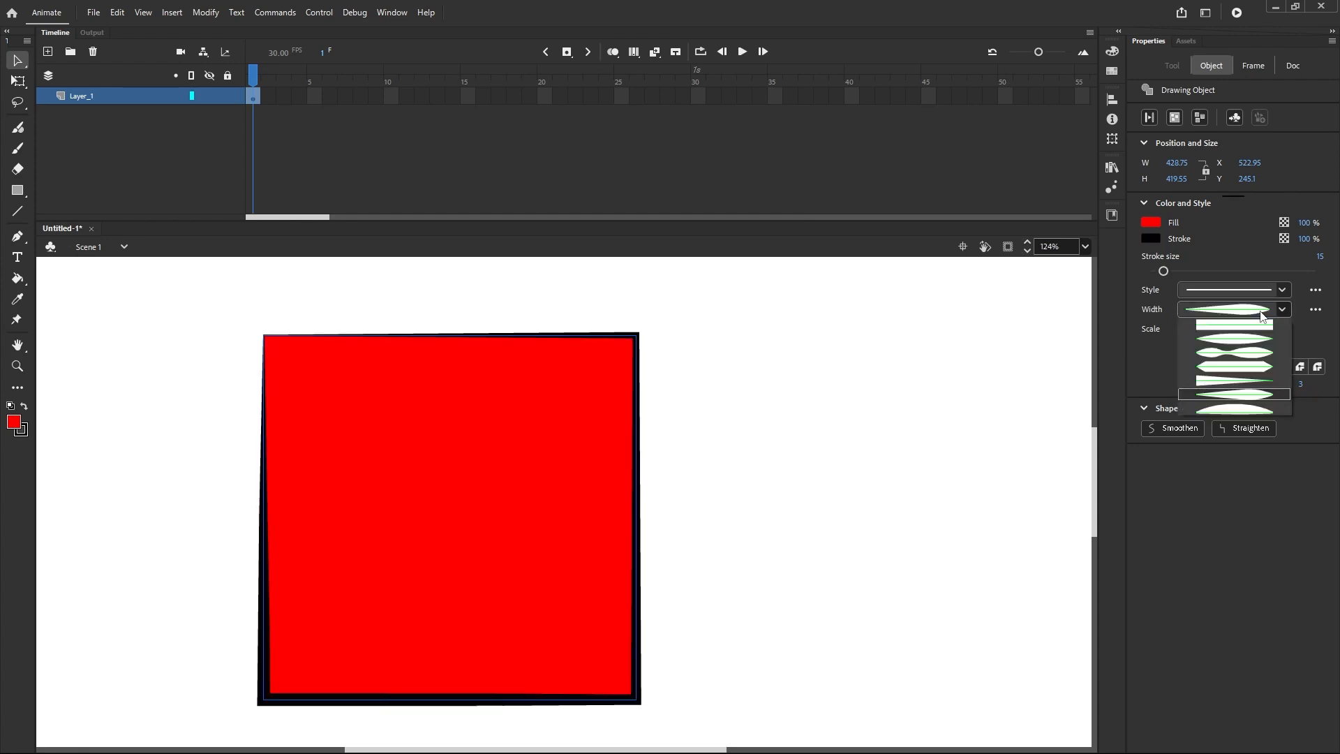
left_click(1242, 409)
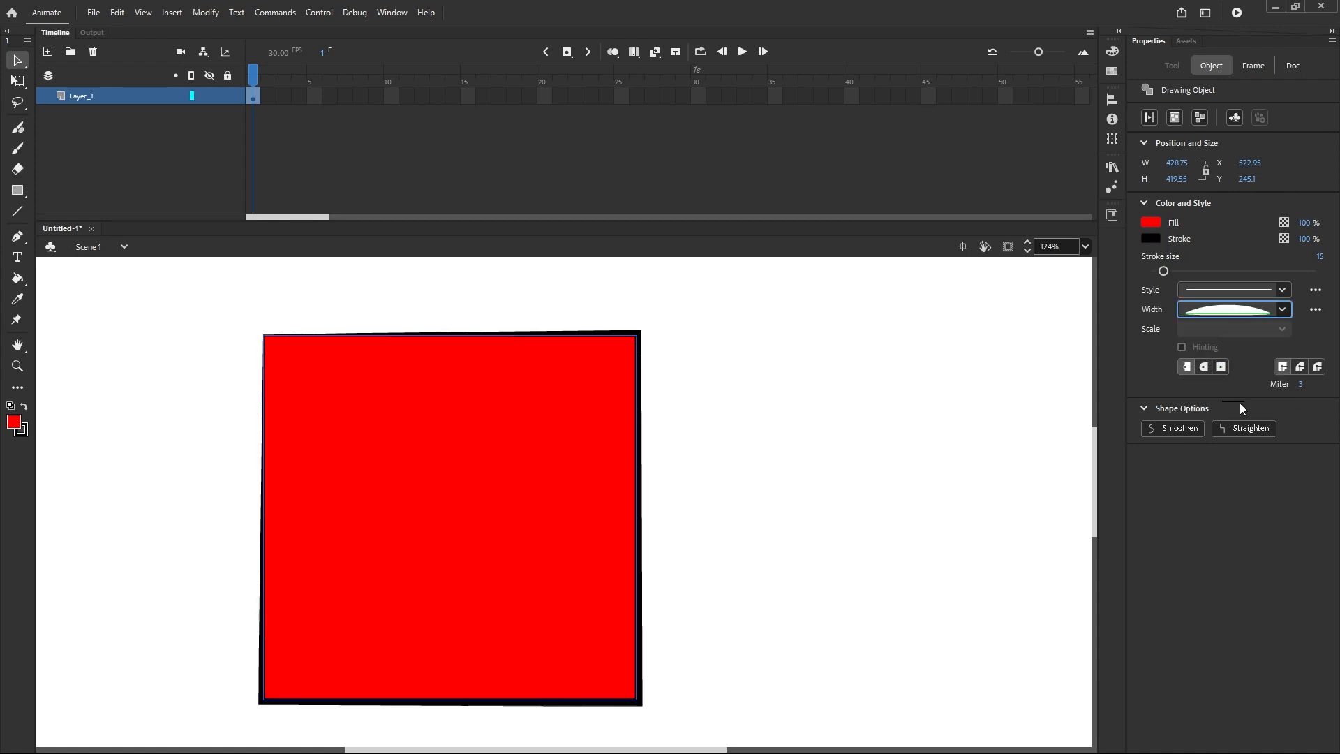
left_click(1246, 316)
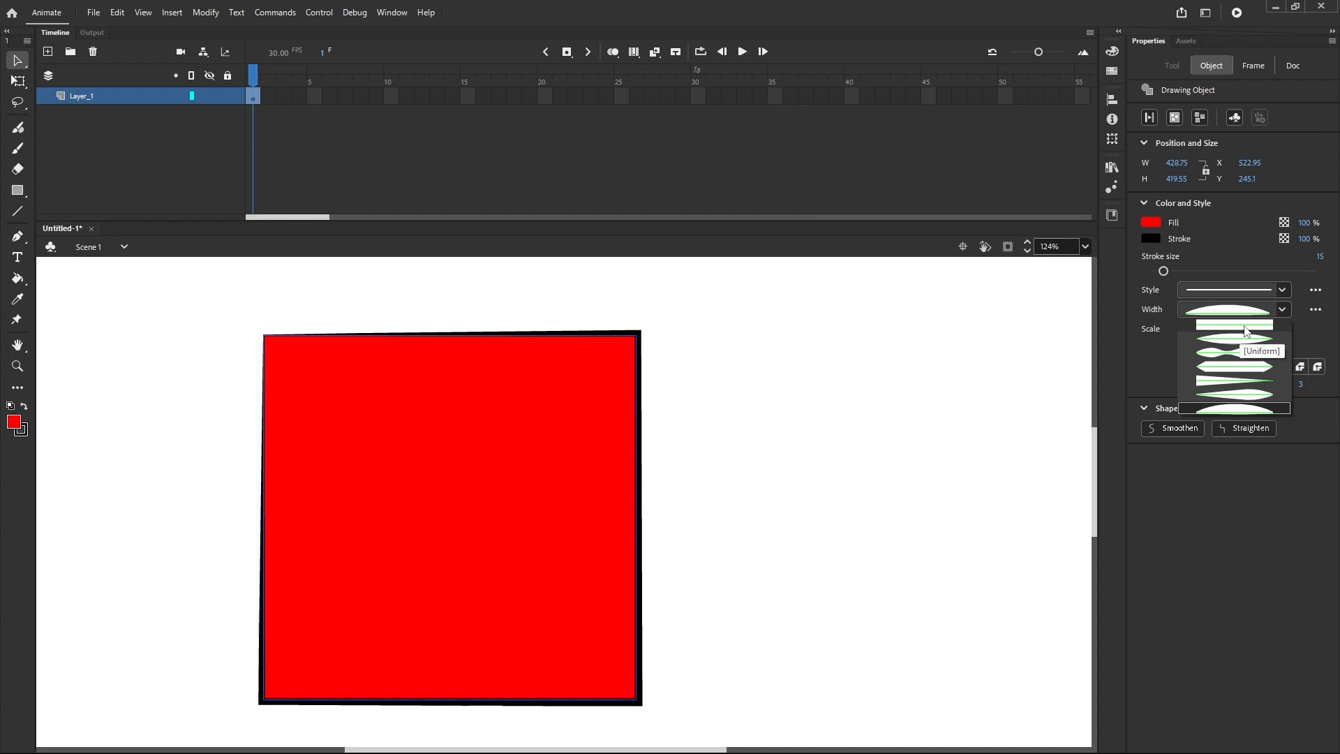
left_click(1247, 328)
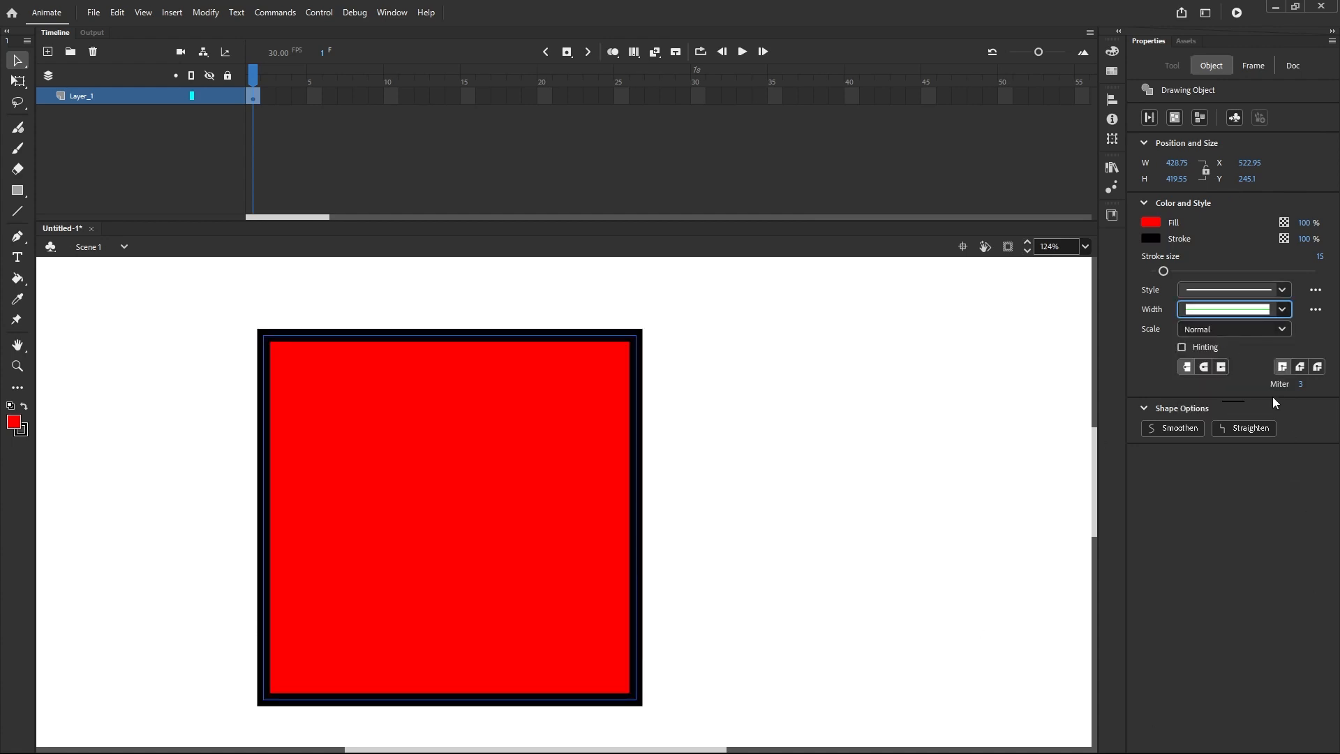
Step: Try the Horizontal, Vertical and None stroke scale options on the rectangle's outline, and return the scale to Normal
left_click(1282, 331)
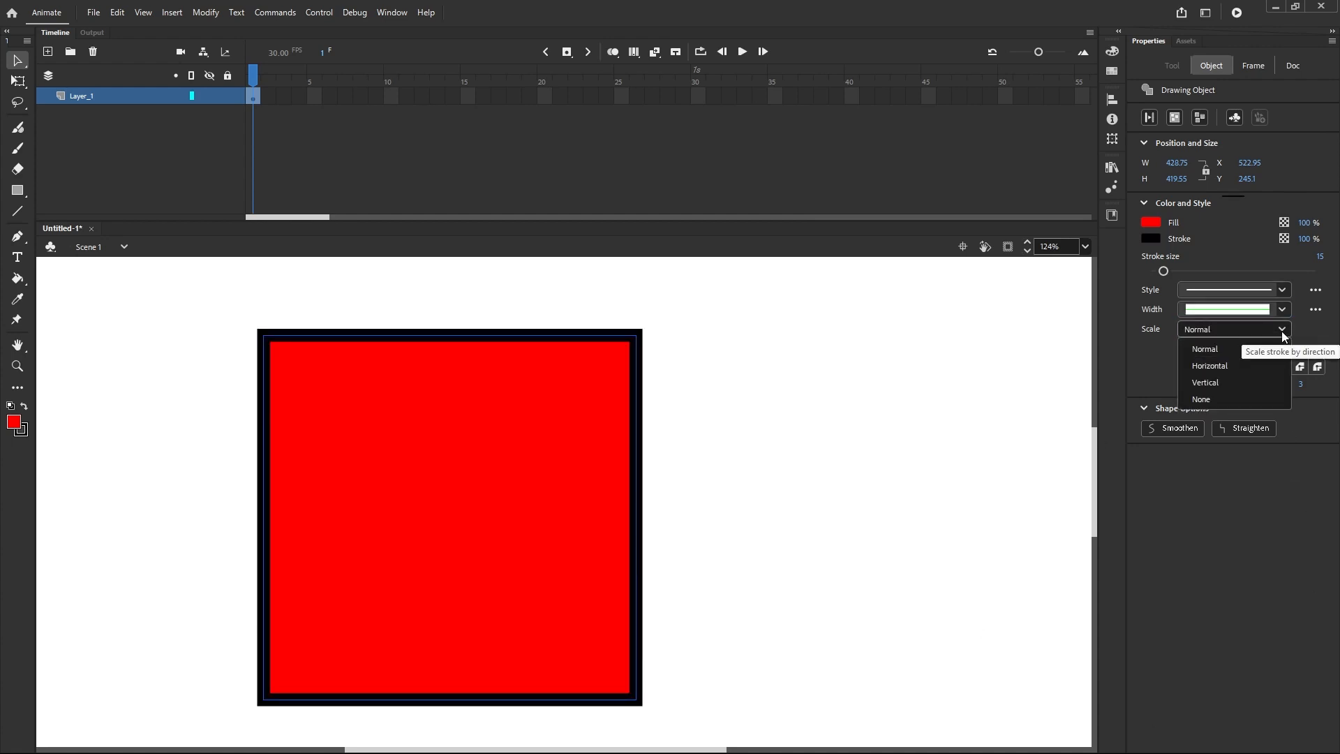
left_click(1227, 364)
left_click(1254, 330)
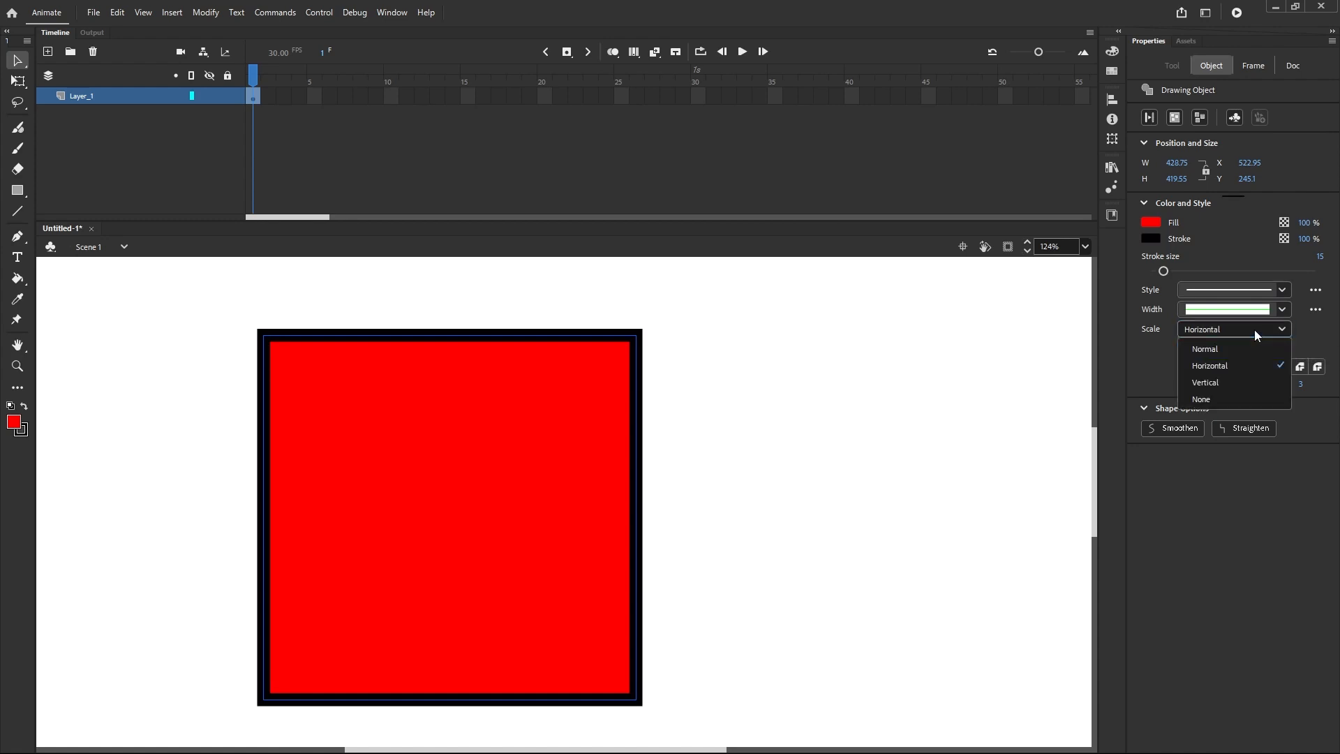
left_click(1217, 383)
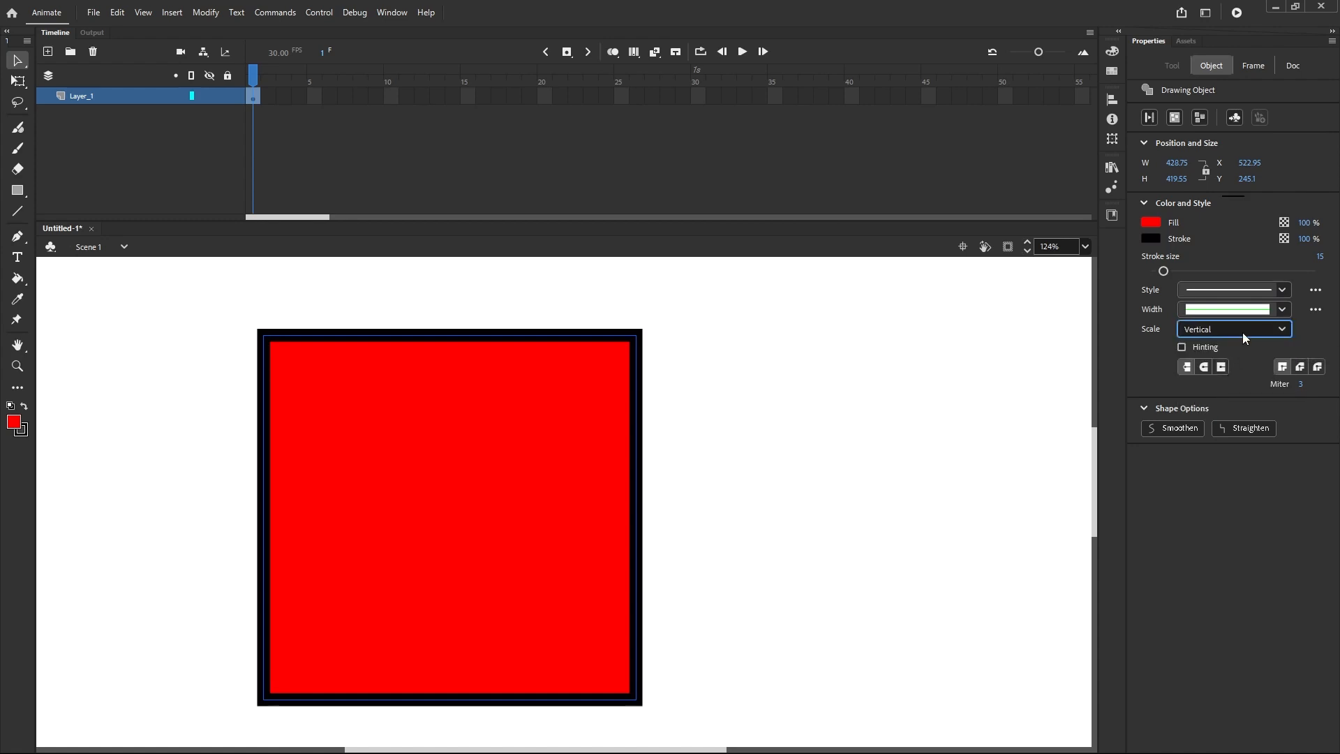
left_click(1243, 333)
left_click(1214, 400)
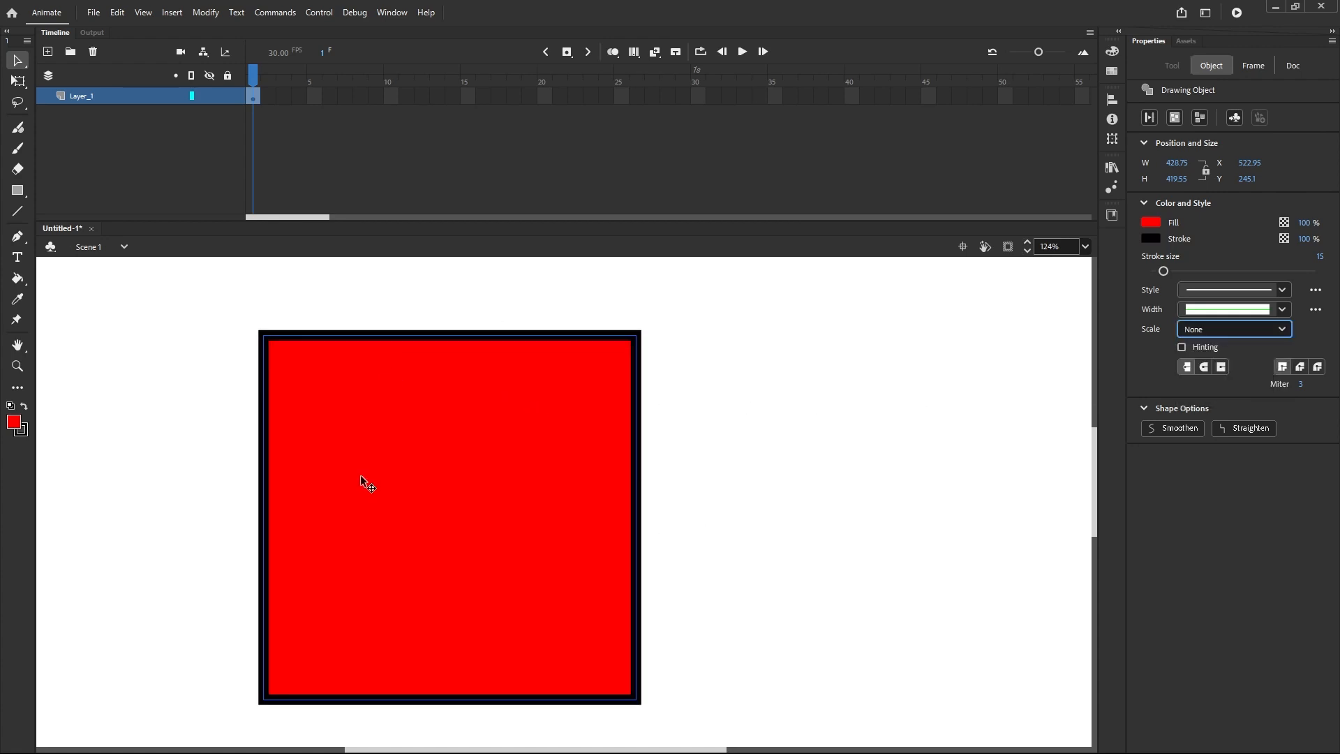
left_click(1264, 330)
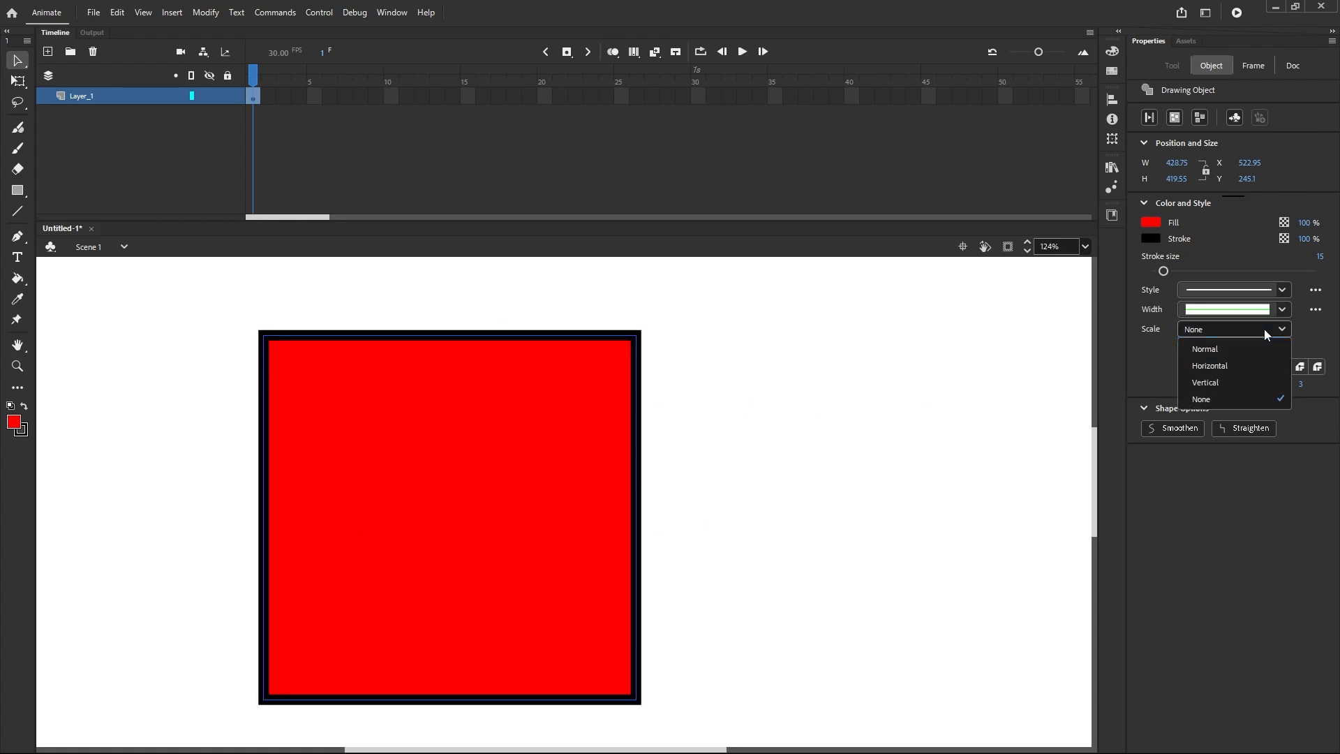
left_click(1225, 349)
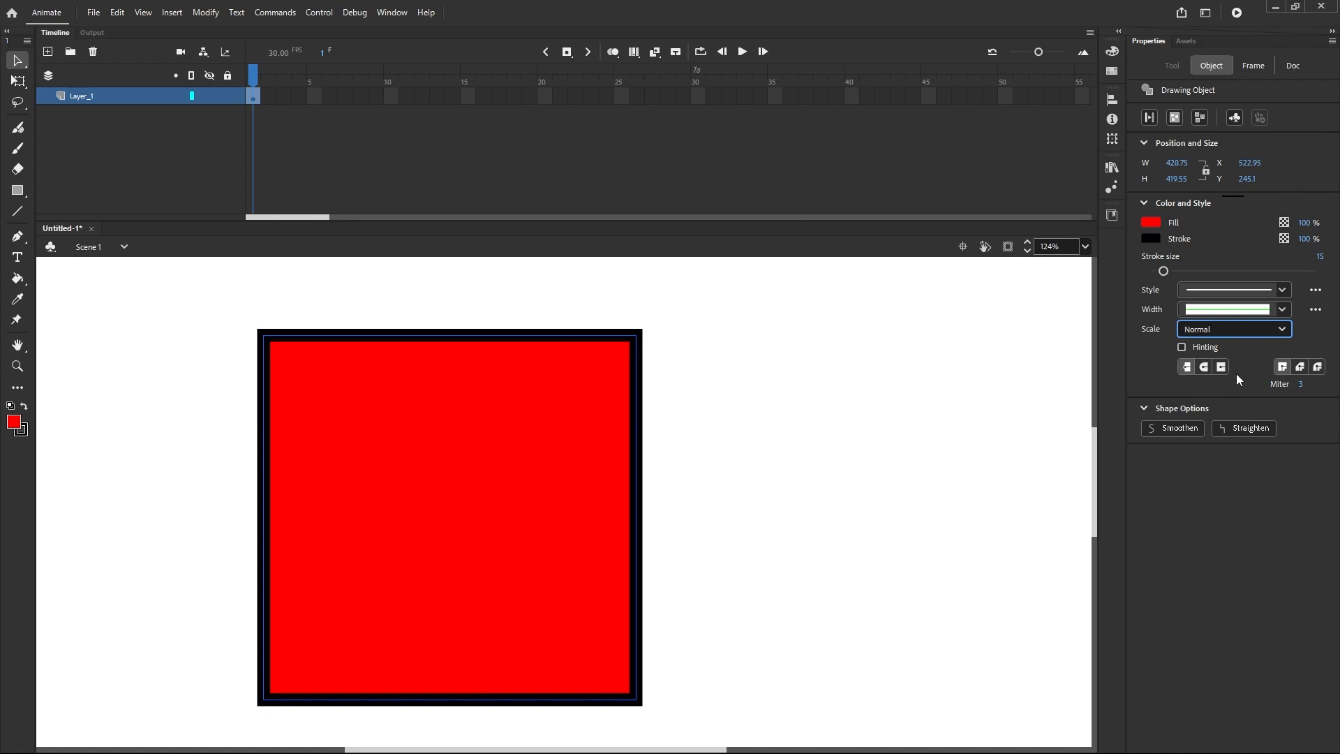
Step: Try the bevel and round joins on the rectangle's outline corners, and return them to the miter join
left_click(1297, 368)
scroll(643, 342, "up", 3)
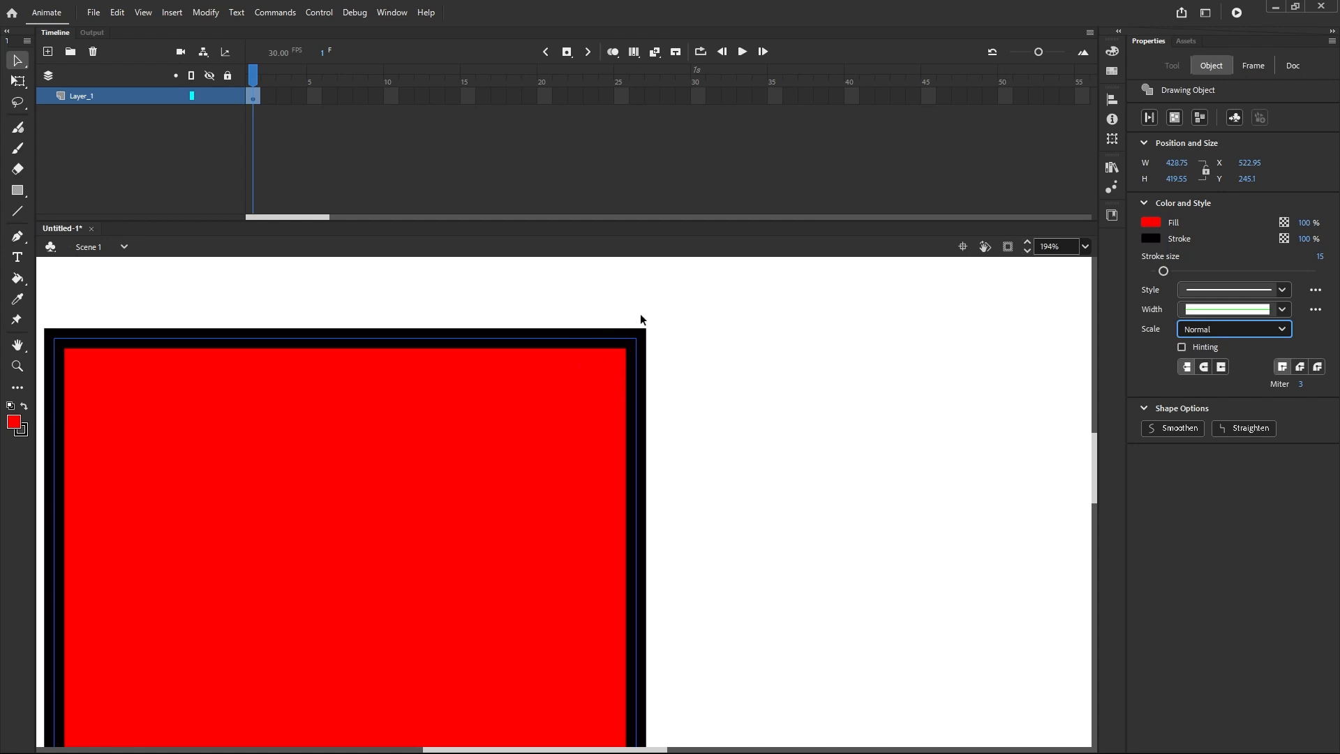
left_click(1298, 370)
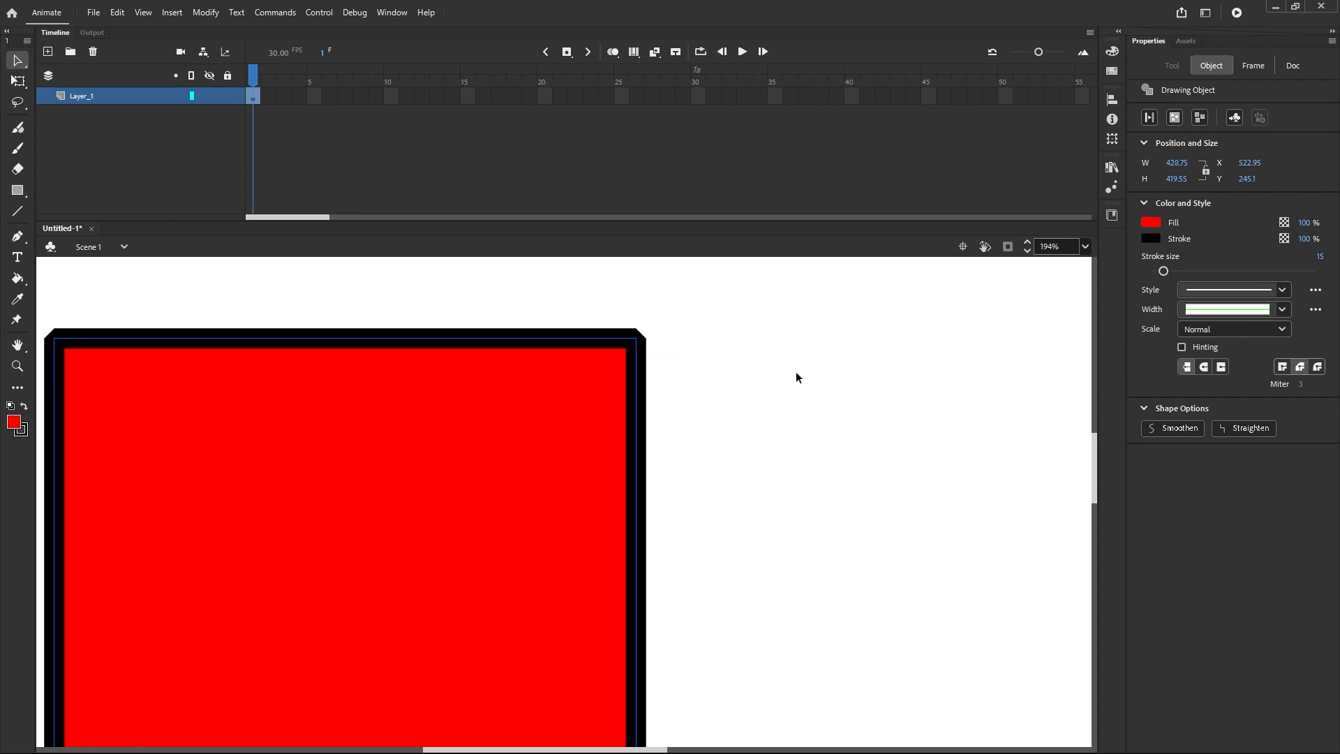
left_click(1319, 367)
left_click(1282, 368)
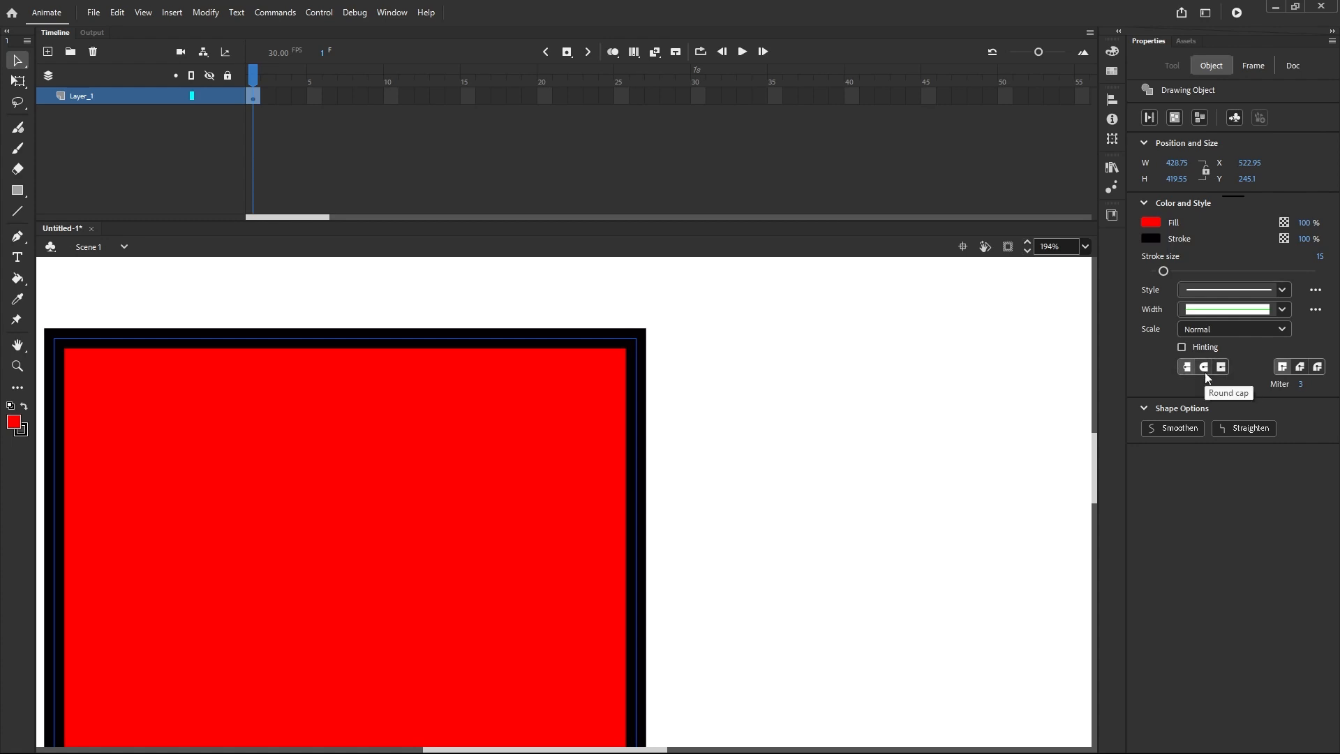
Step: Draw a black diagonal line about 211 wide and 85 high beside the rectangle's upper-right corner, and select it
left_click(19, 211)
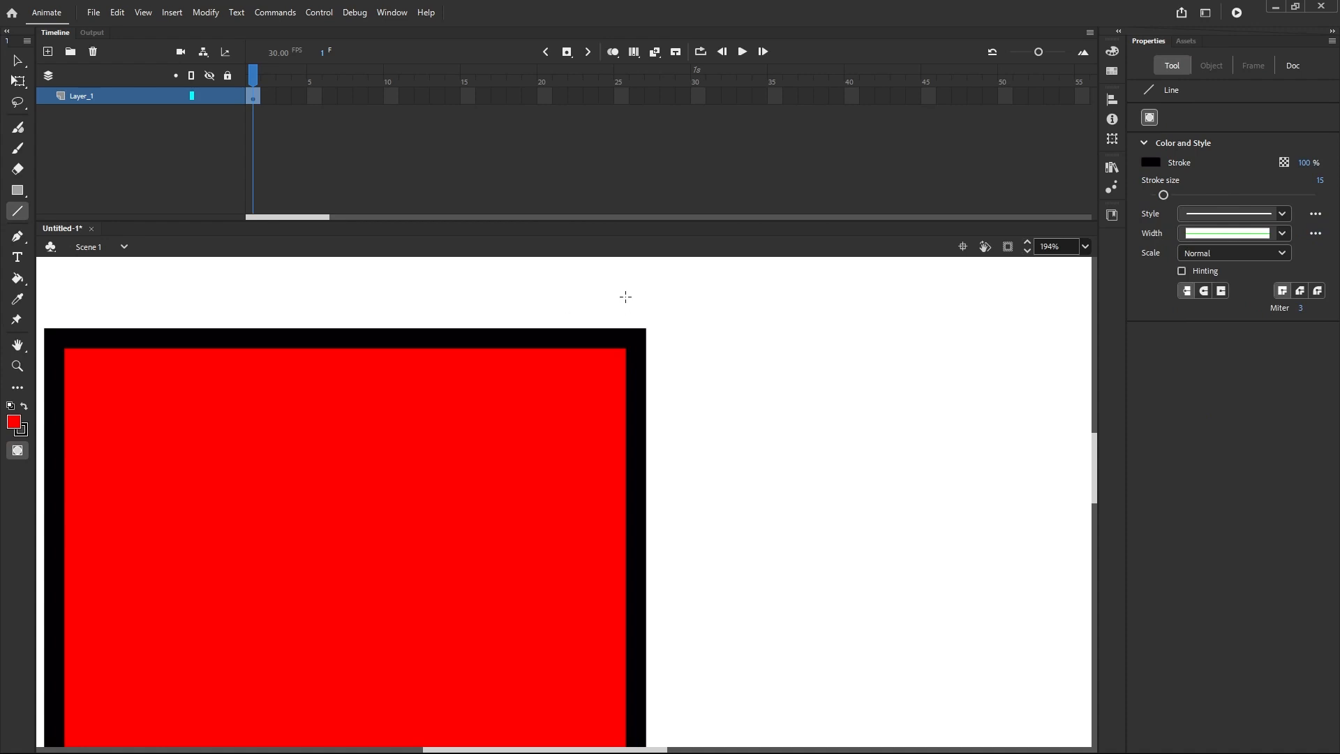
left_click_drag(626, 296, 912, 412)
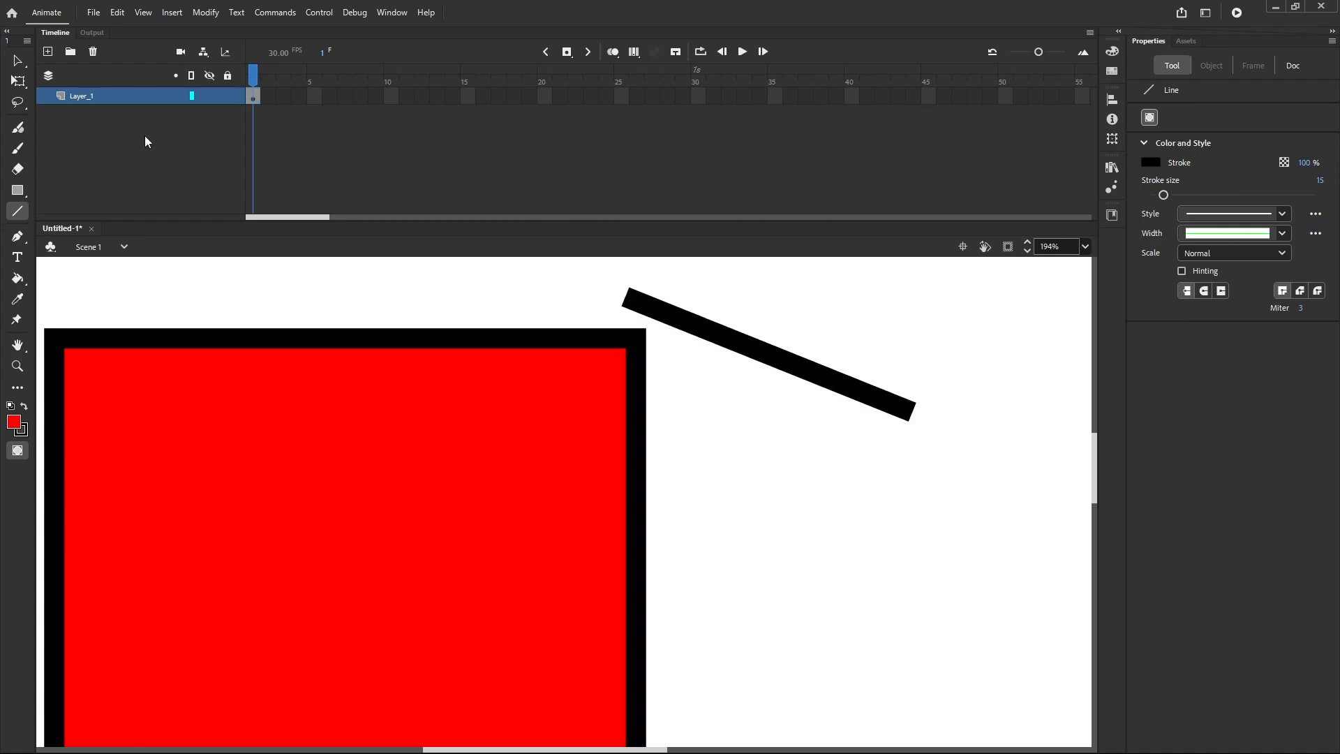
left_click(19, 61)
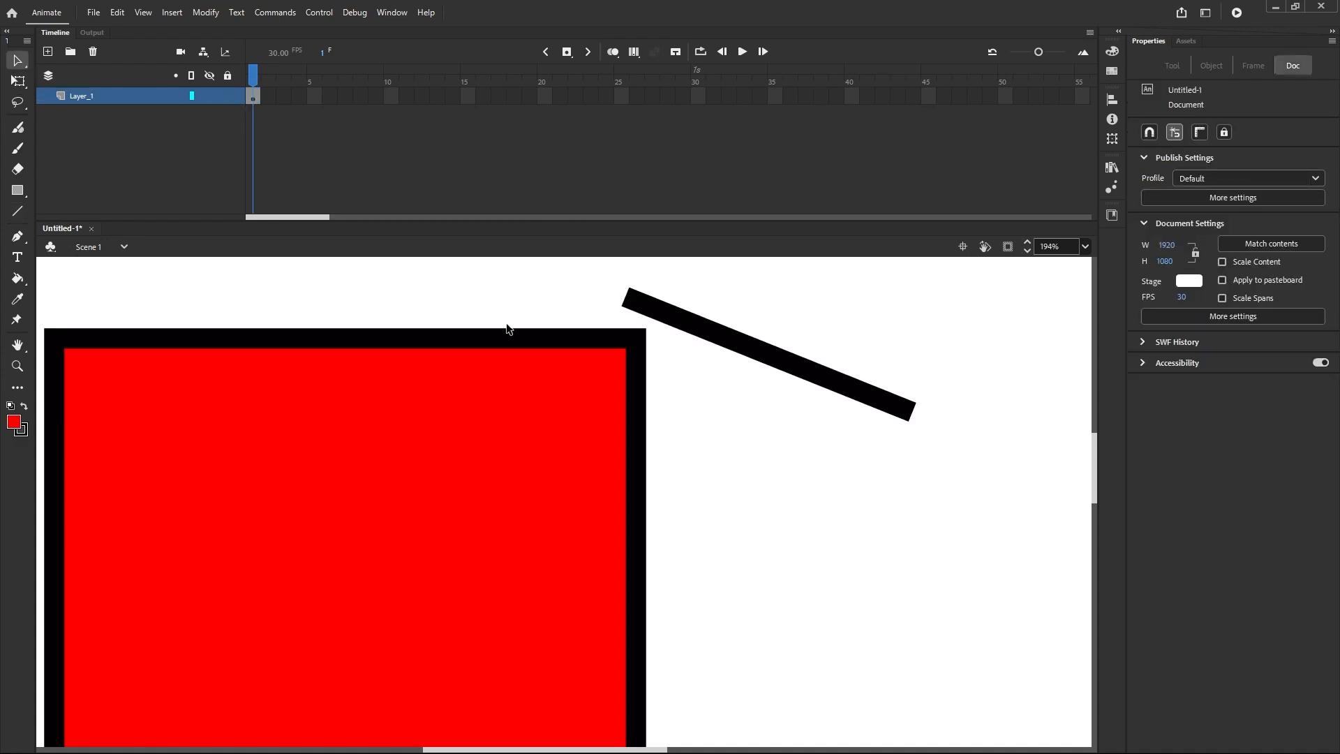
left_click(710, 341)
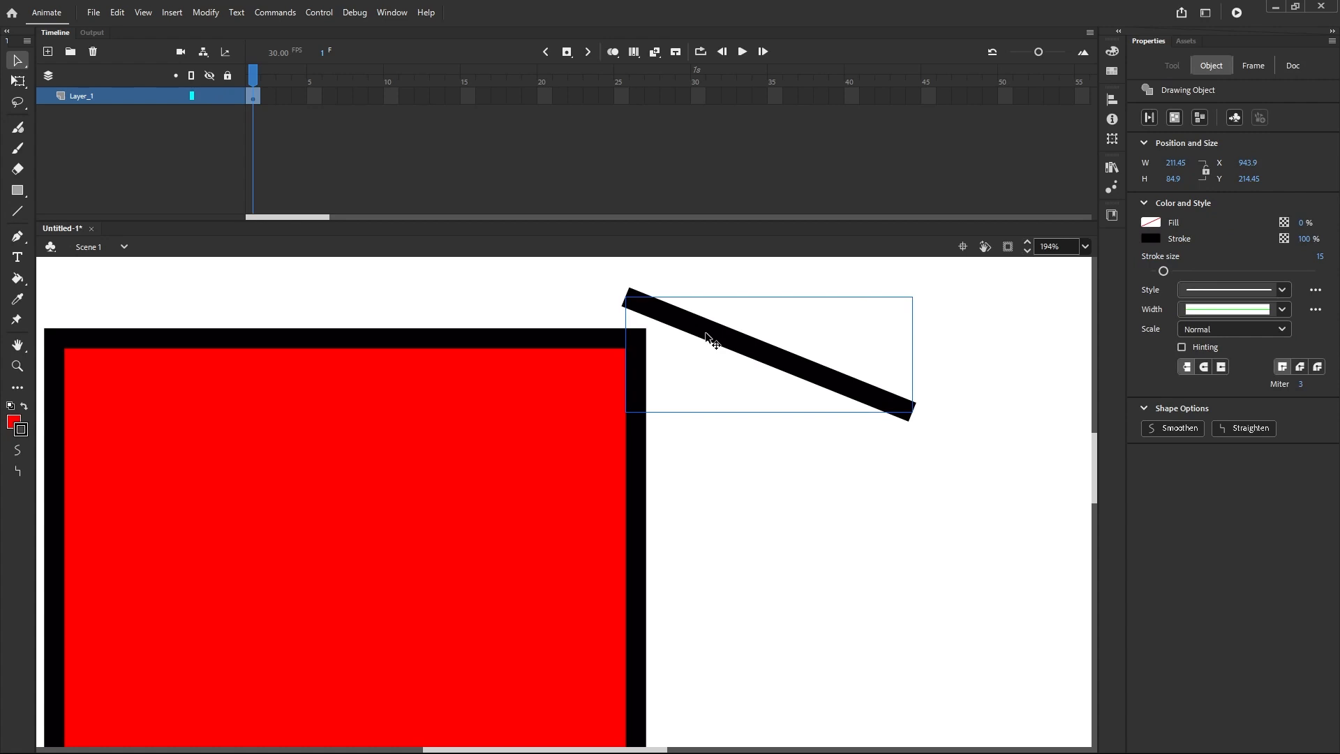
left_click(755, 442)
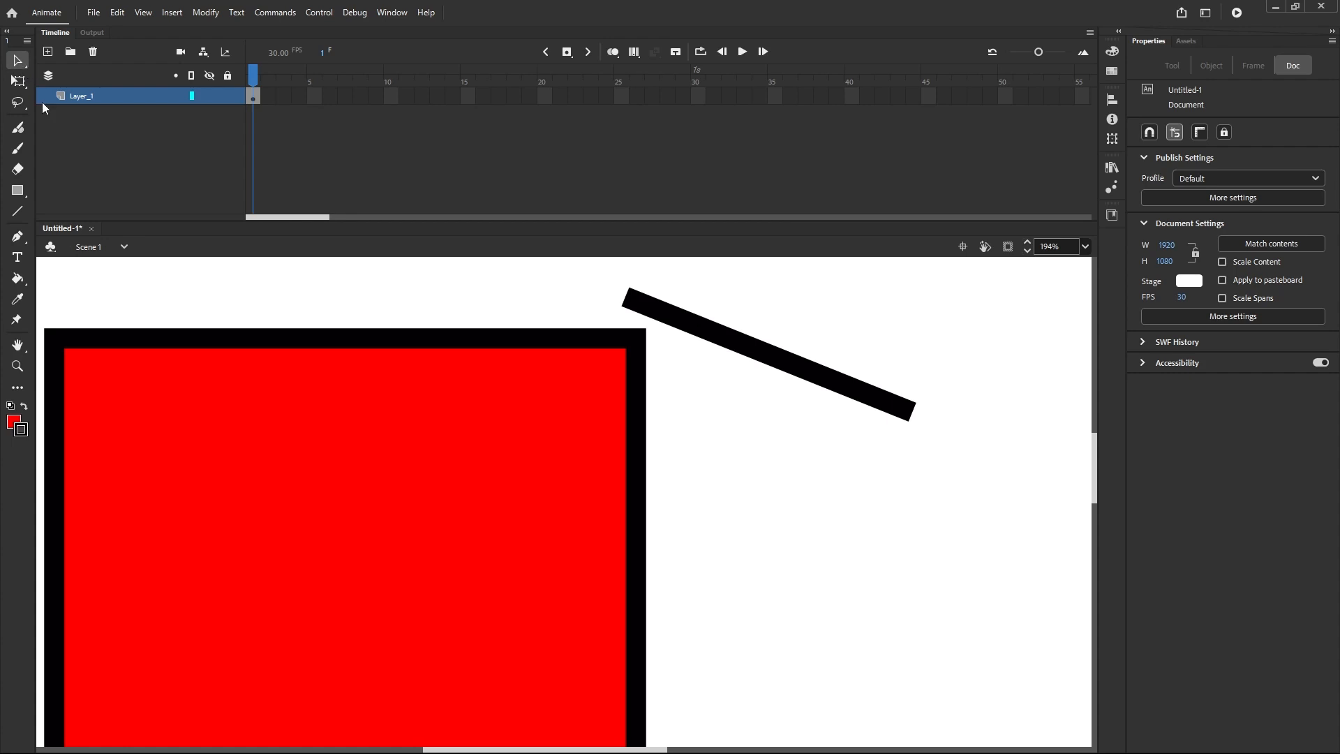
left_click(758, 354)
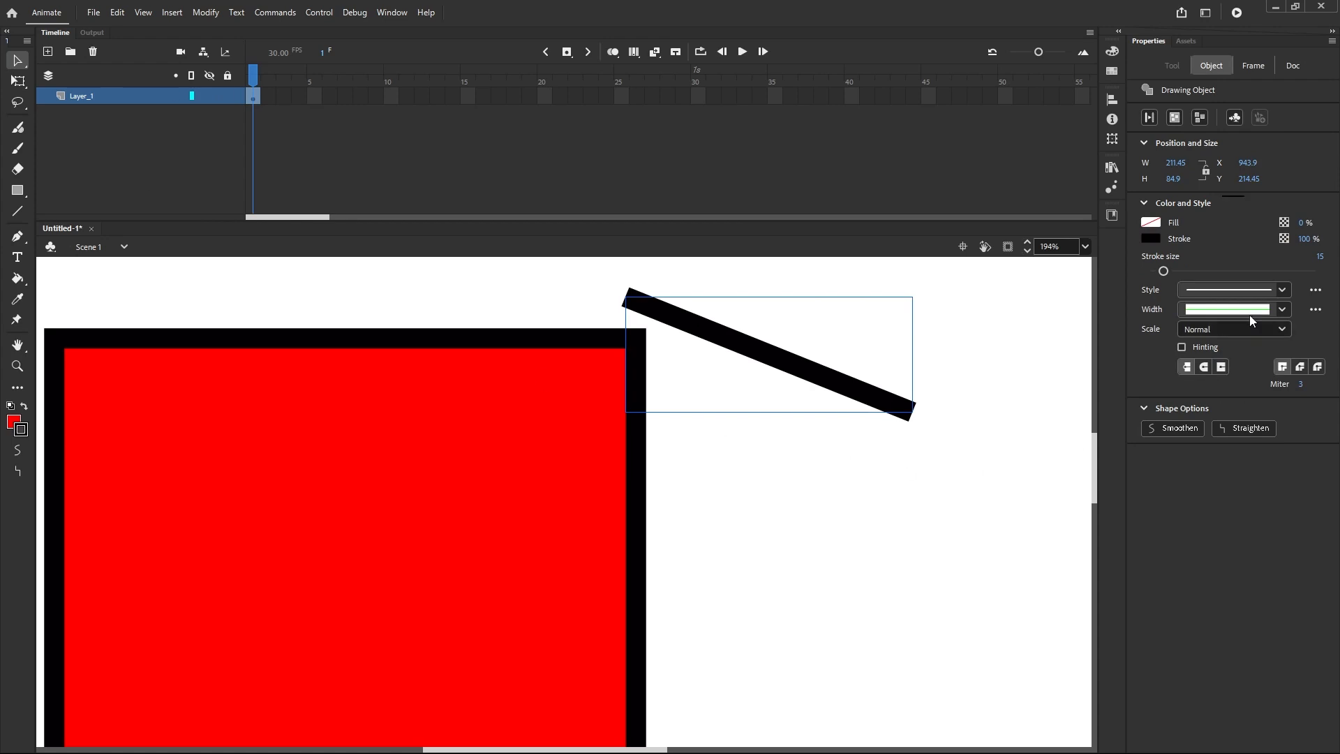
left_click(1001, 530)
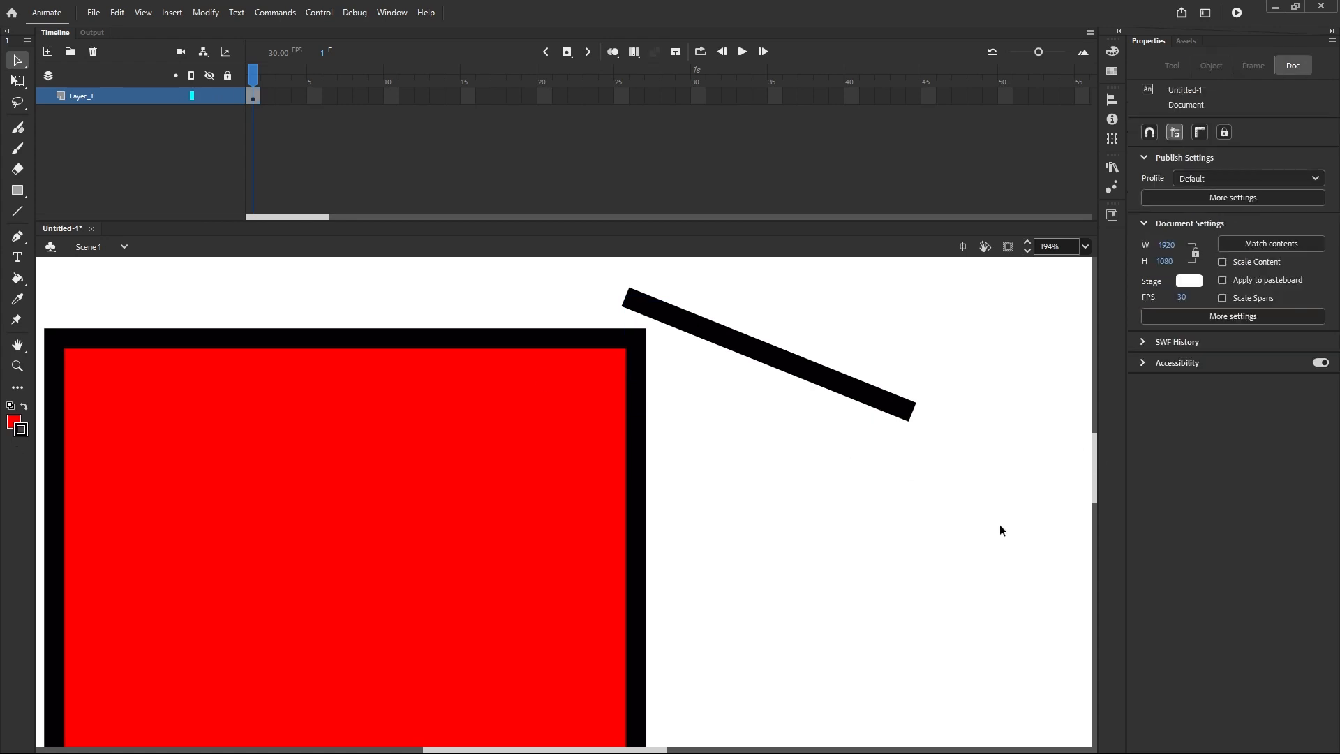
left_click(896, 411)
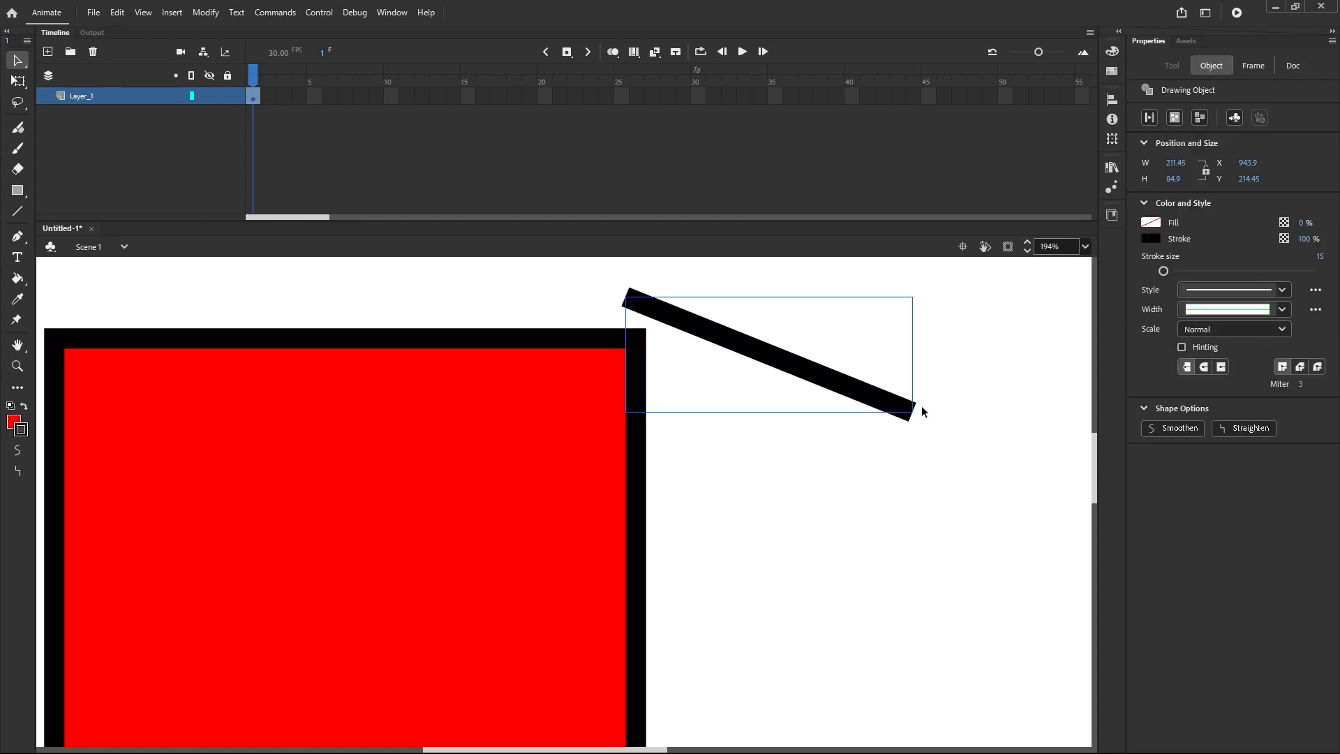
Step: Try the round and square caps on the line, return to the flat cap, and toggle stroke hinting on and off
left_click(1203, 375)
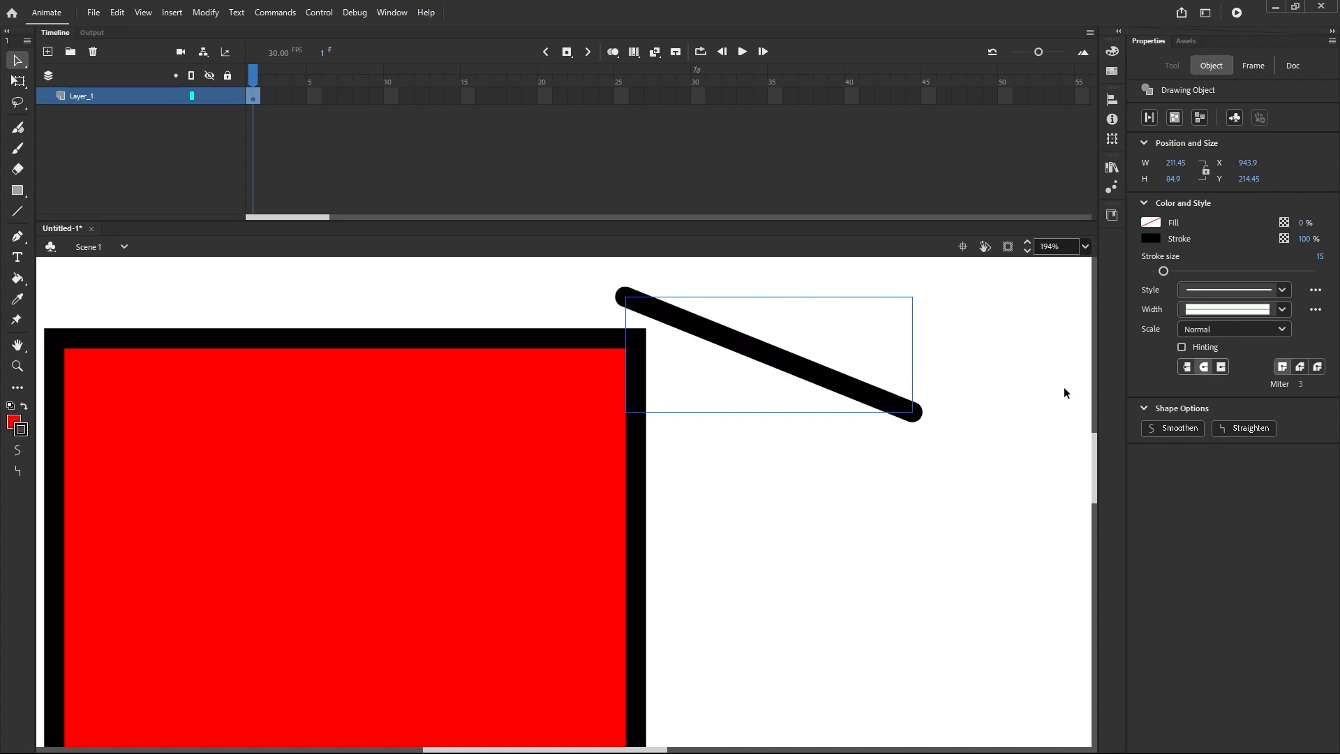
left_click(1223, 373)
left_click(1190, 367)
left_click(1182, 348)
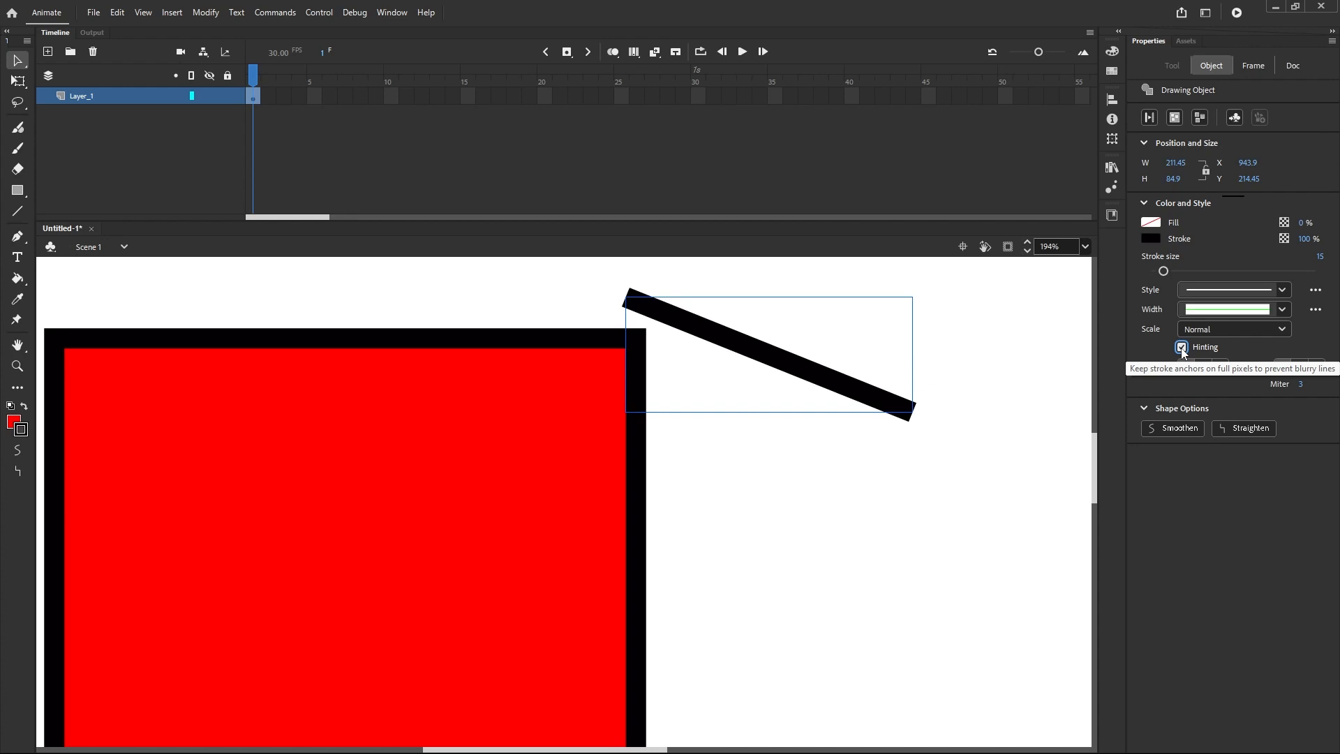
left_click(1182, 347)
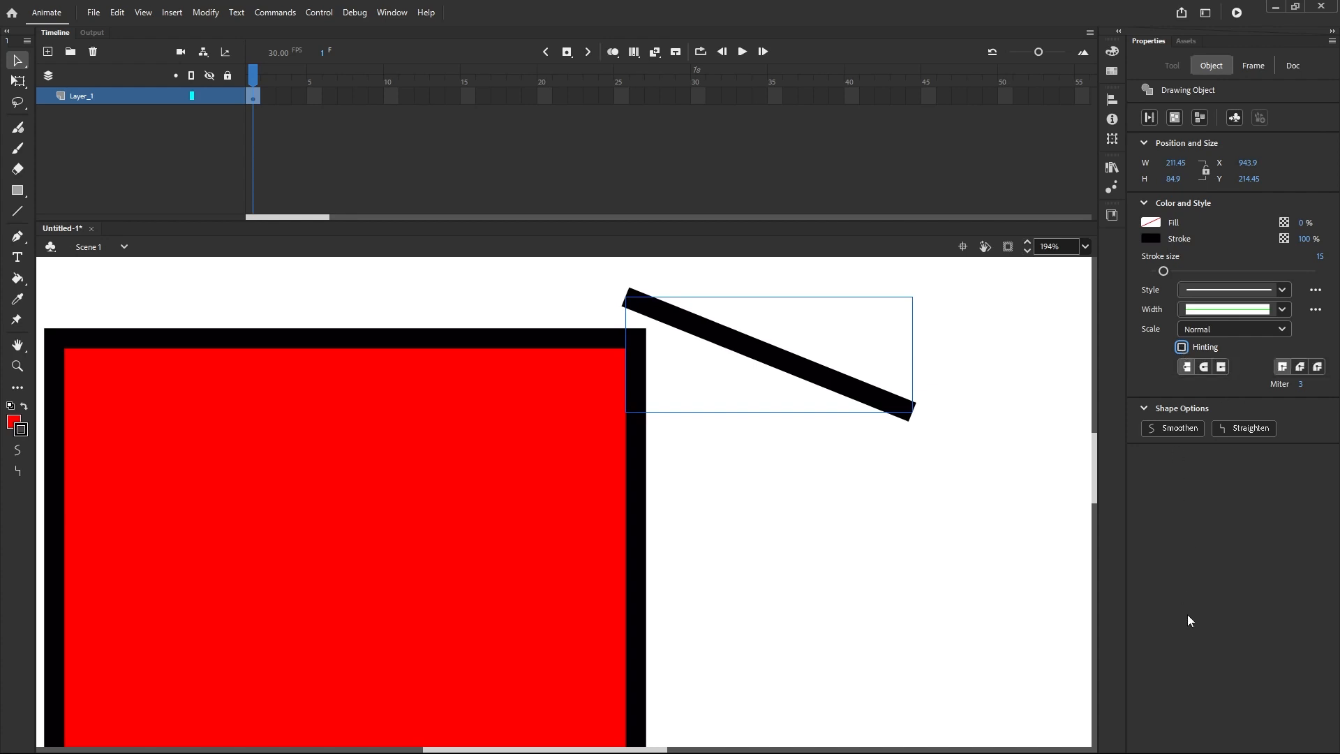
Step: Move the line away from the rectangle to about X 1056, Y 192, and select the rectangle
scroll(793, 401, "down", 3)
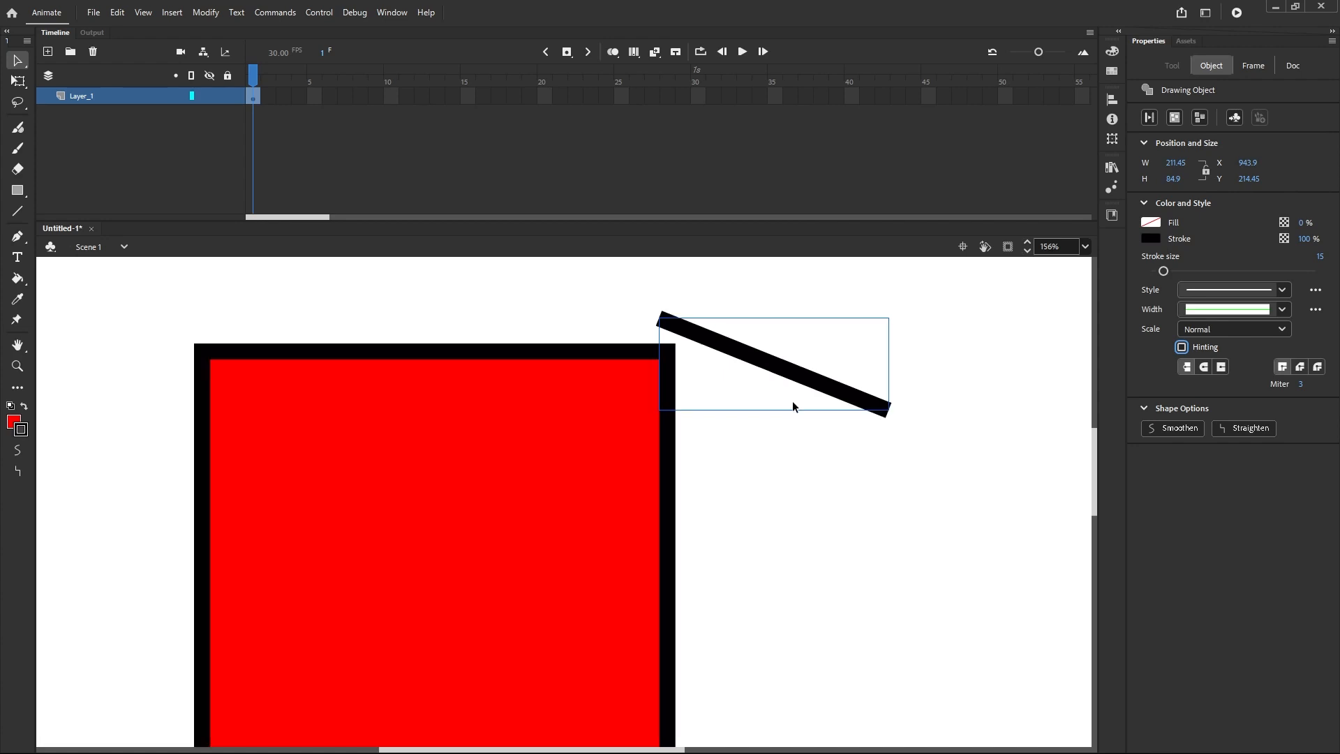
left_click_drag(815, 393, 906, 364)
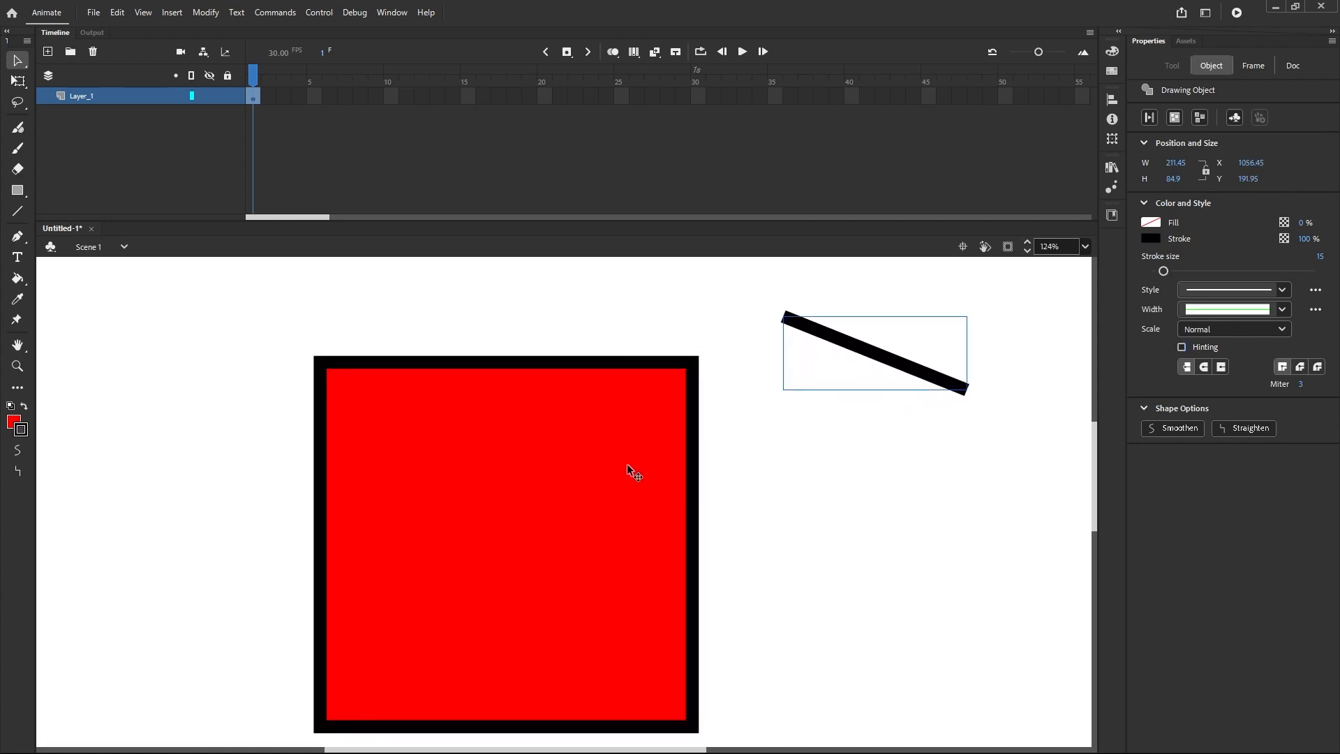
left_click(522, 491)
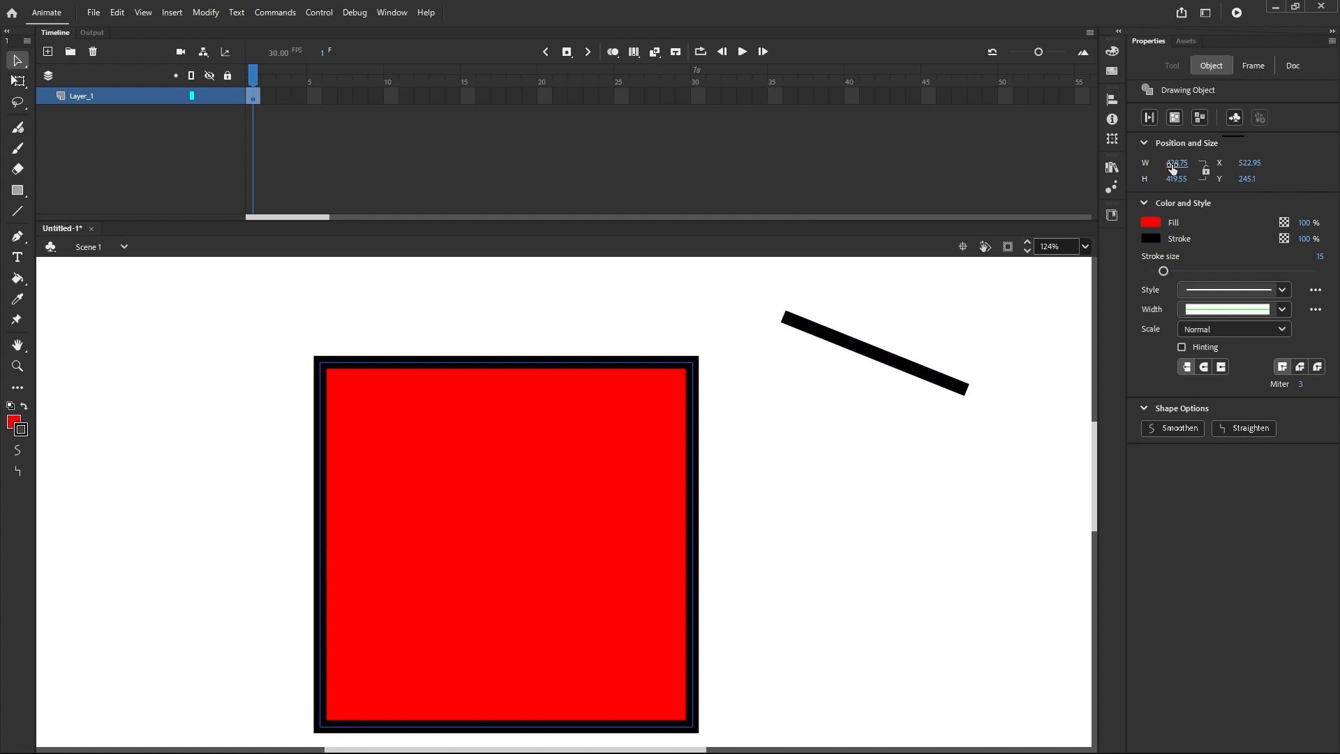
Step: Resize the rectangle to about 445.9 wide and 254 high, and move it to X 437, Y 232
left_click_drag(1177, 163, 1075, 198)
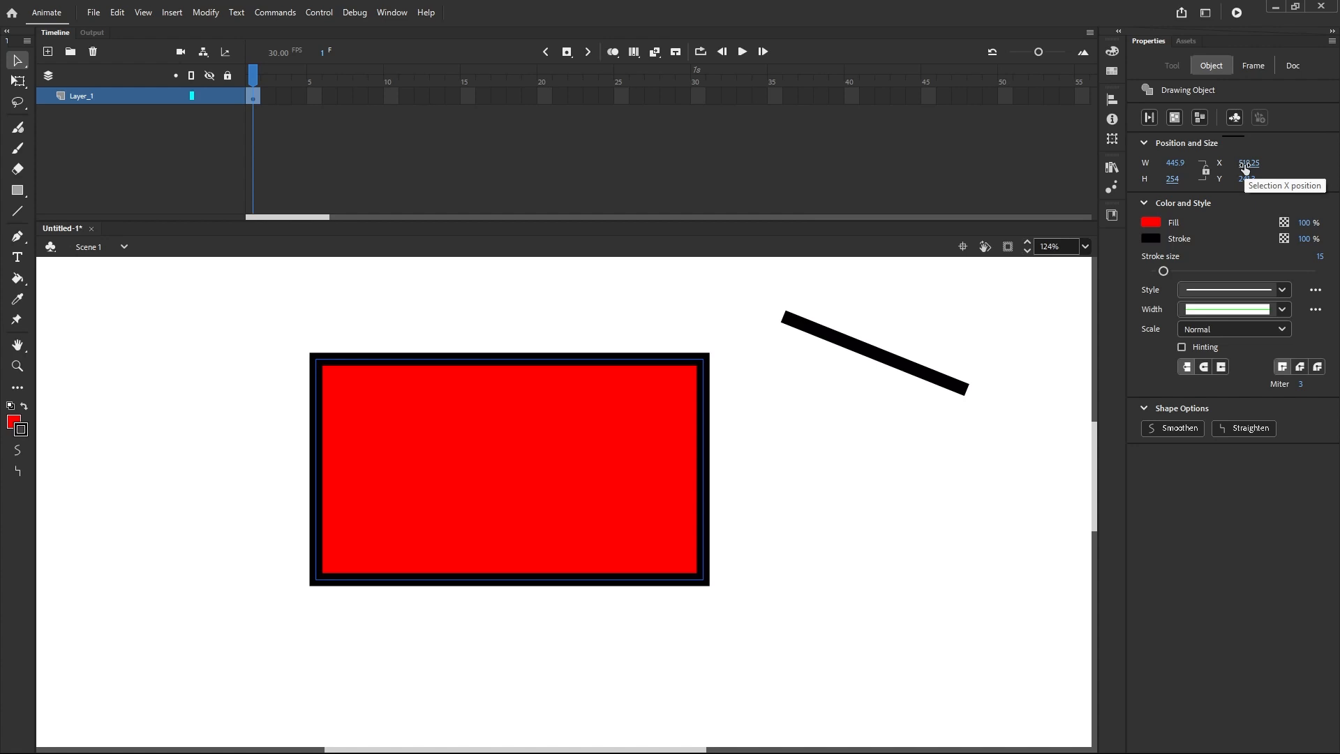
left_click_drag(1245, 167, 1229, 203)
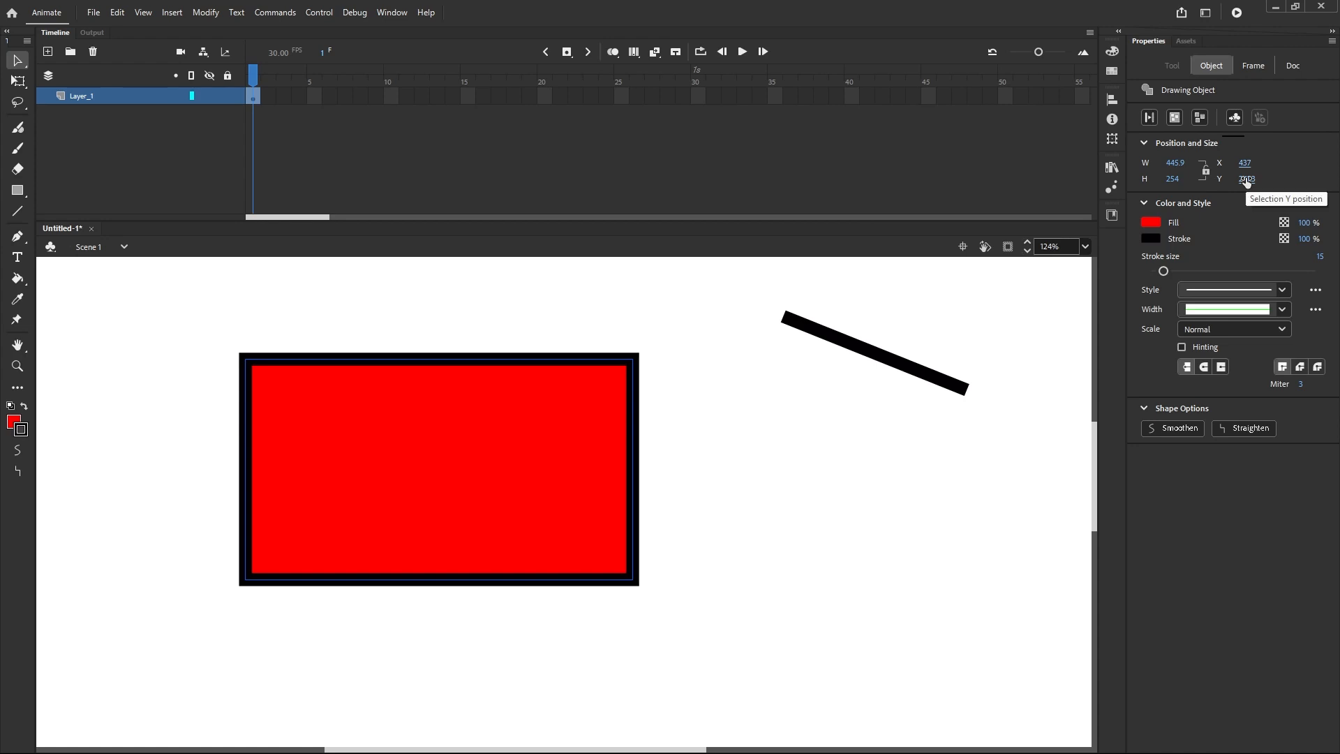
mouse_move(1247, 180)
left_mouse_down()
mouse_move(1335, 191)
mouse_move(1261, 198)
left_mouse_up()
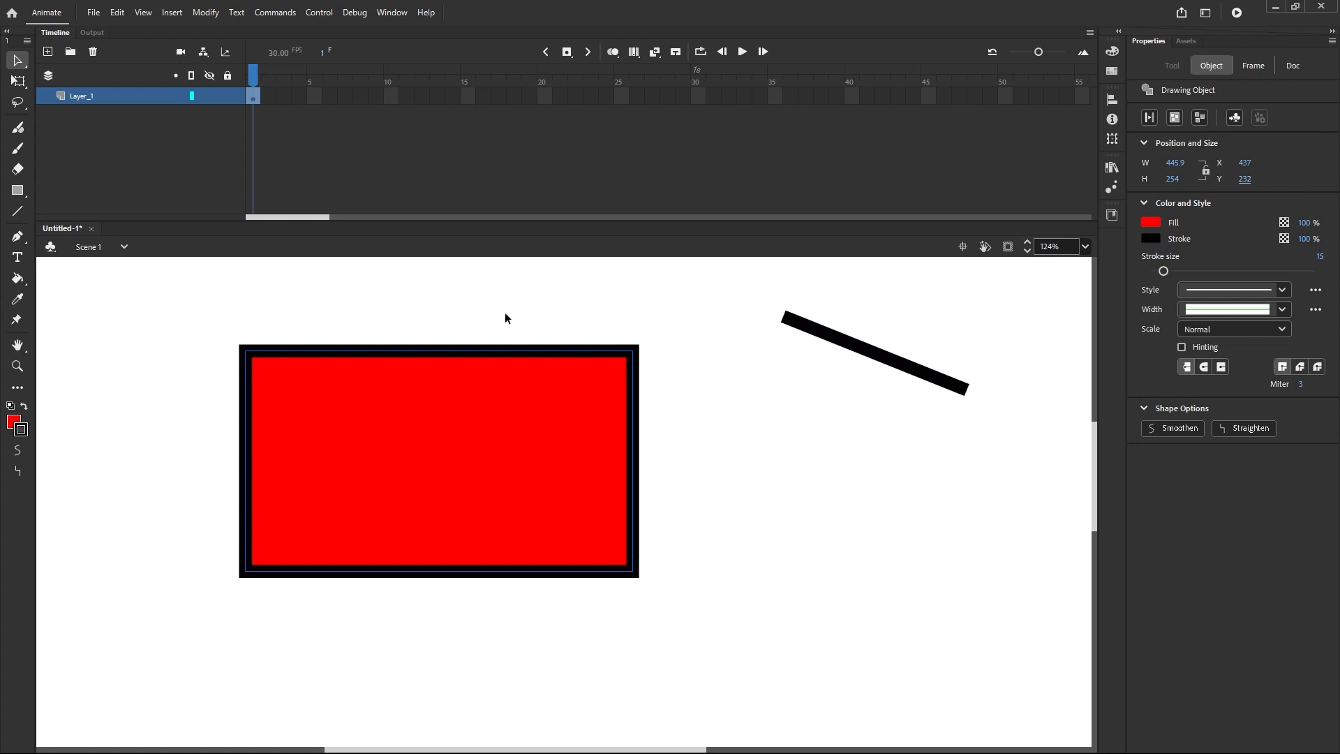
scroll(556, 380, "down", 3)
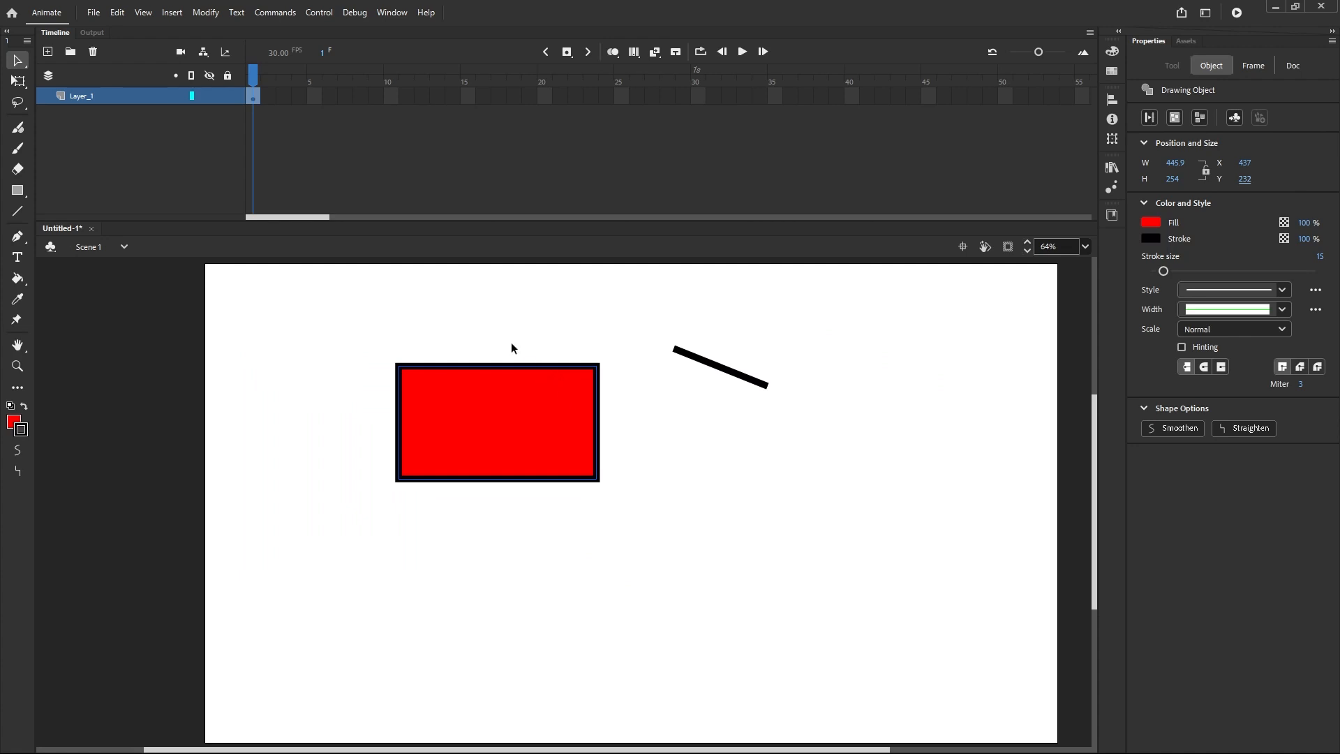
scroll(496, 331, "up", 2)
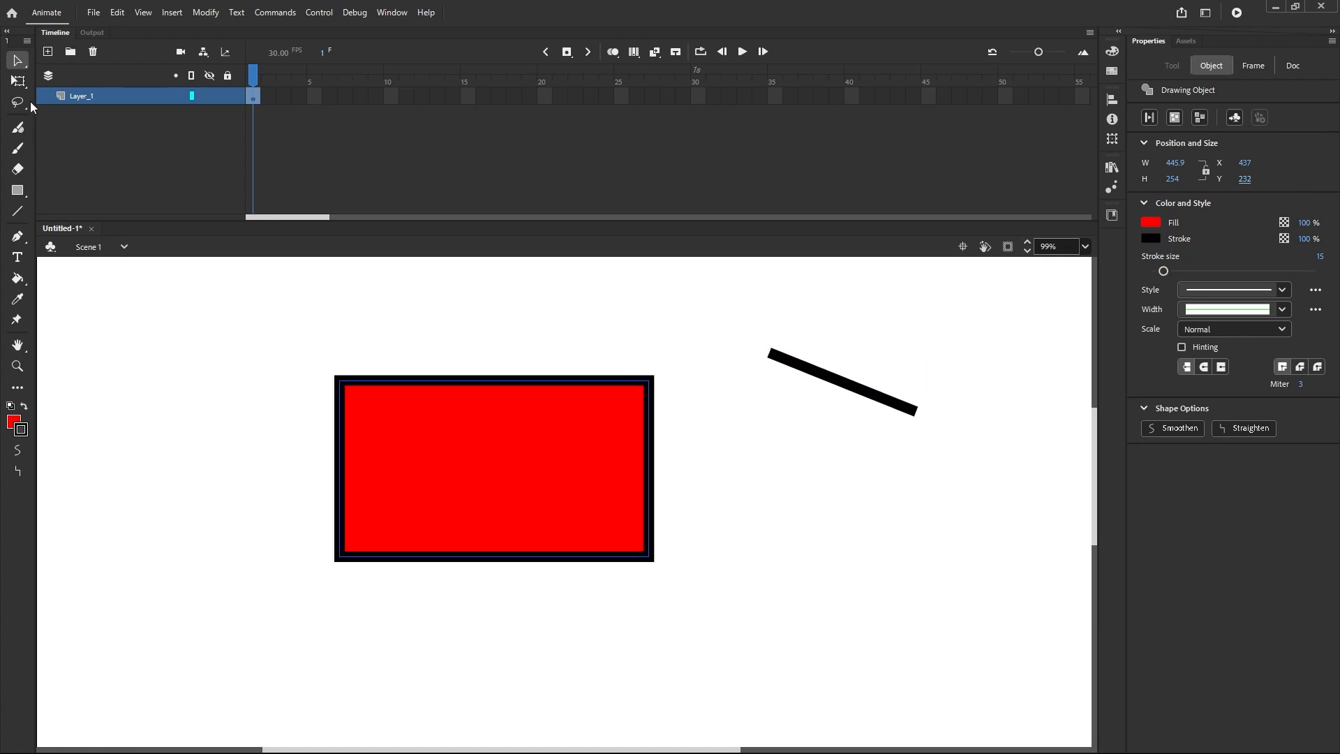
Step: Activate the Subselection tool and show the anchor points on the red rectangle's outline
left_click(23, 67)
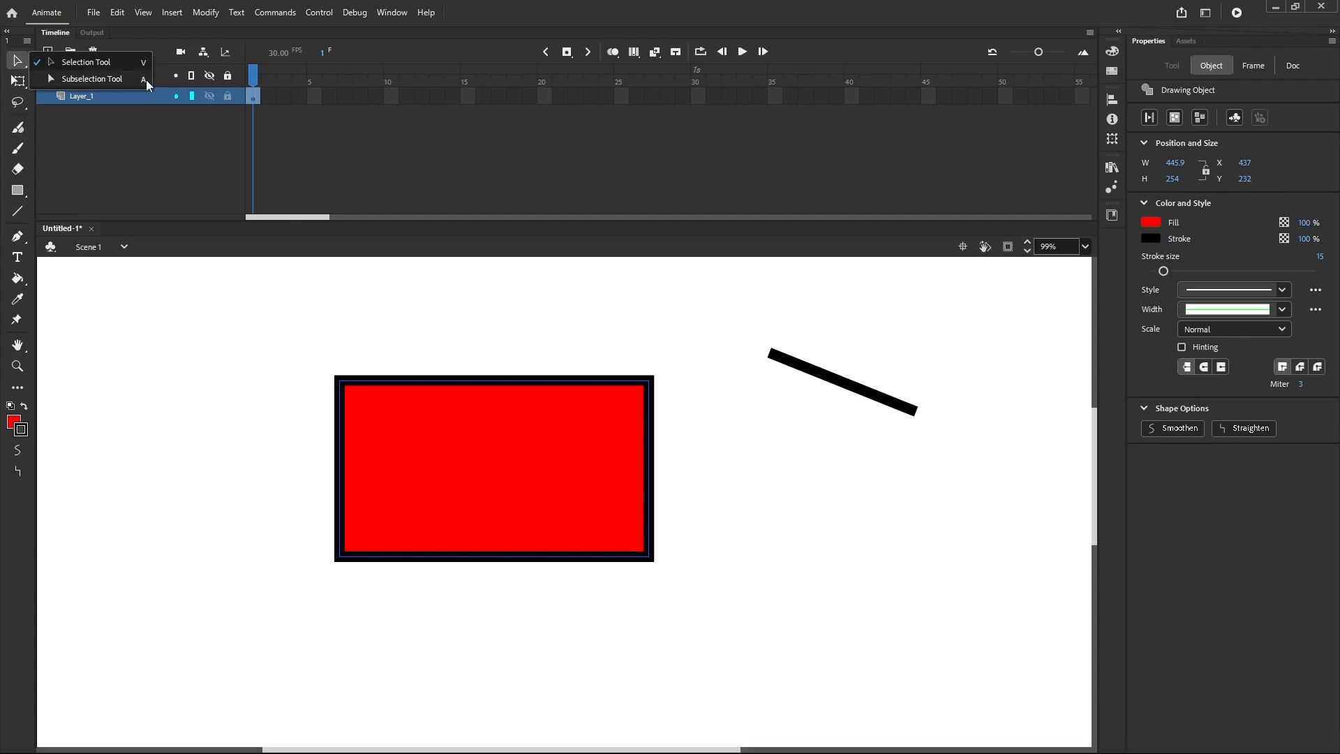
left_click(123, 78)
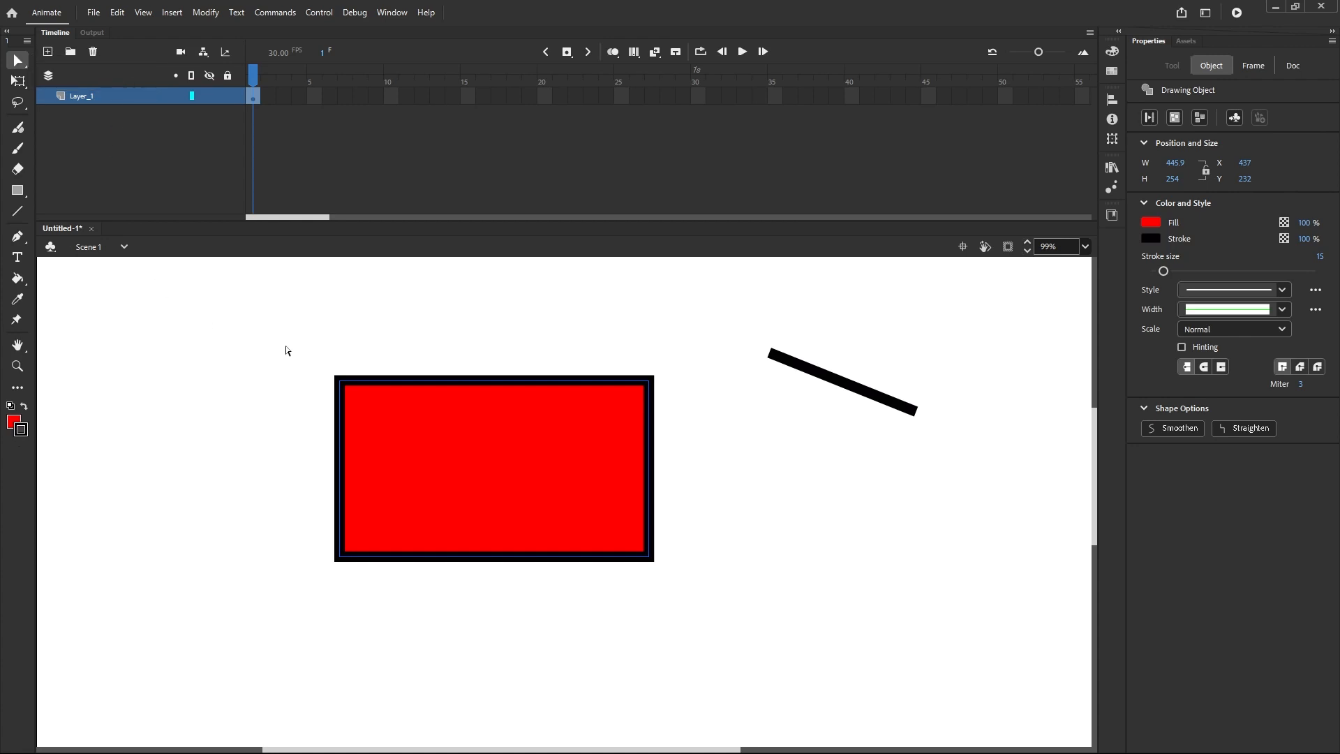
left_click_drag(285, 349, 726, 617)
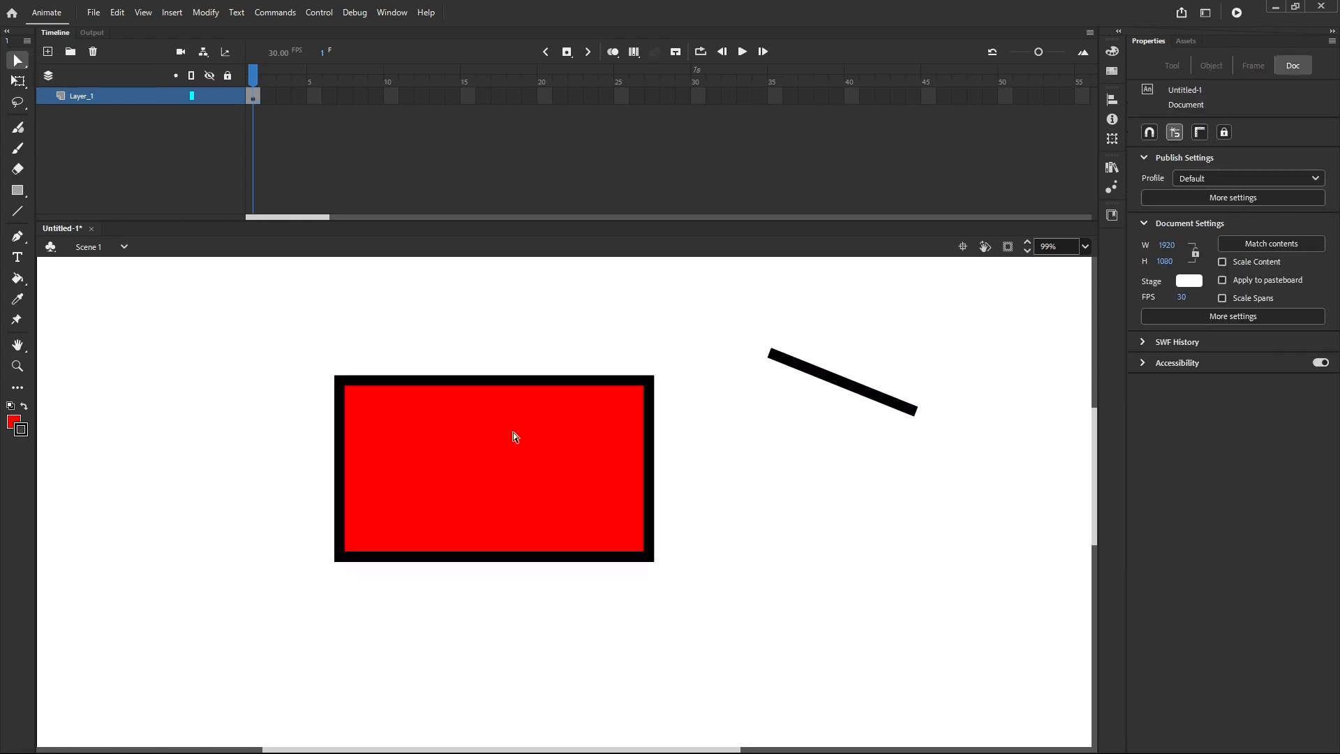
left_click(648, 384)
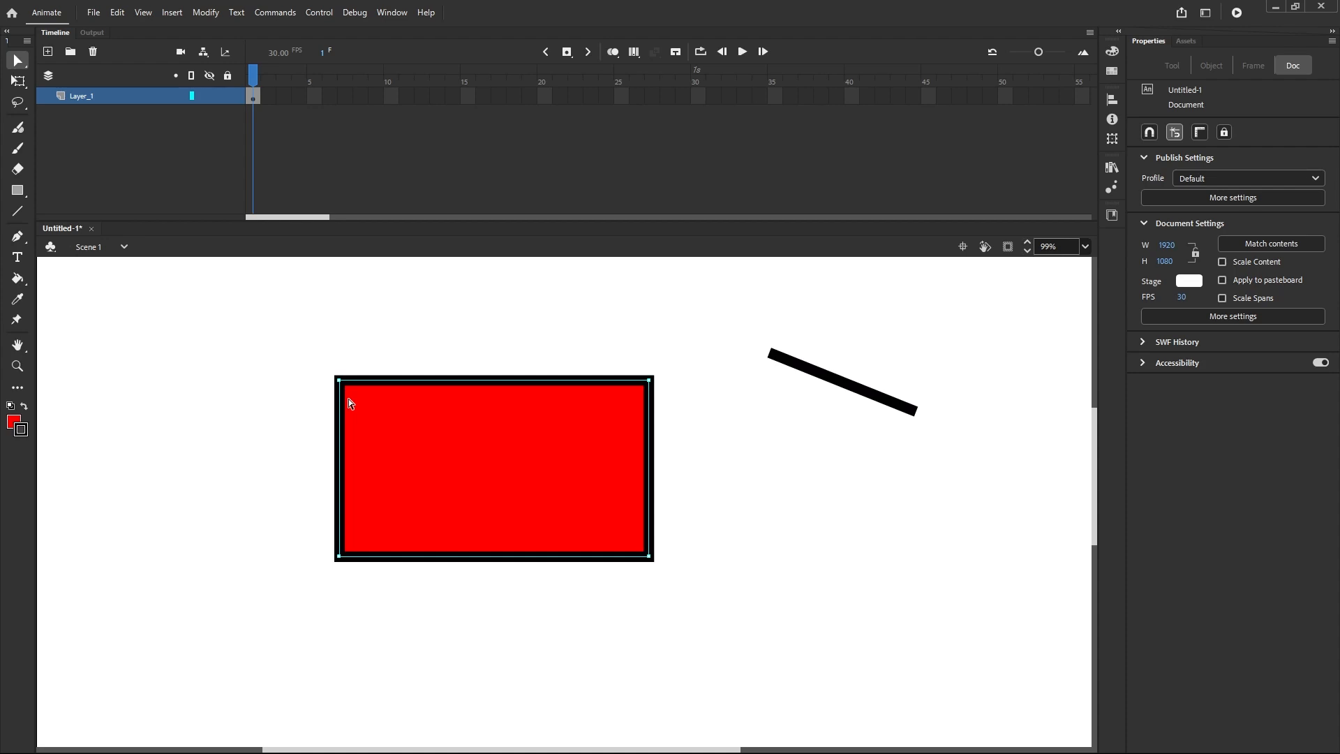
left_click_drag(320, 358, 413, 448)
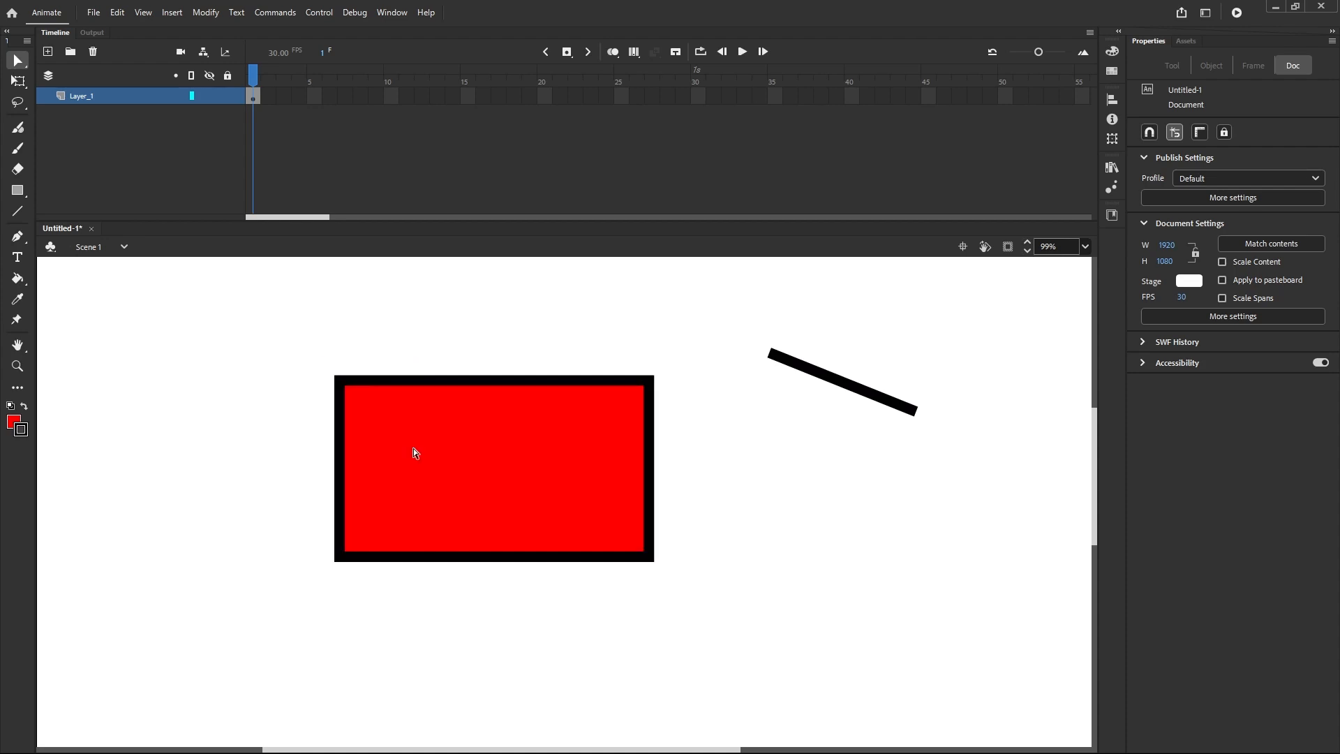
left_click(340, 381)
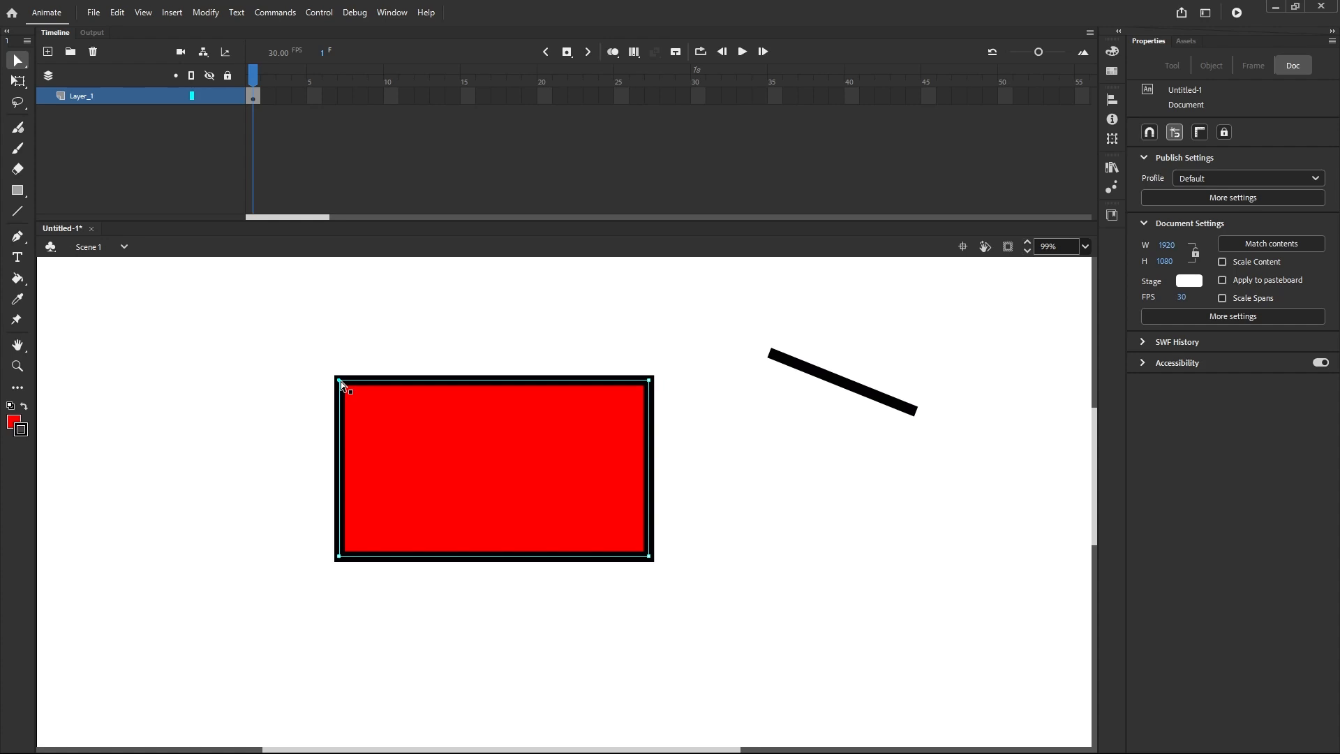
Step: Pull the rectangle's two upper corner points up and to the left, and its lower-right corner point deep into the shape
left_click_drag(337, 375, 259, 365)
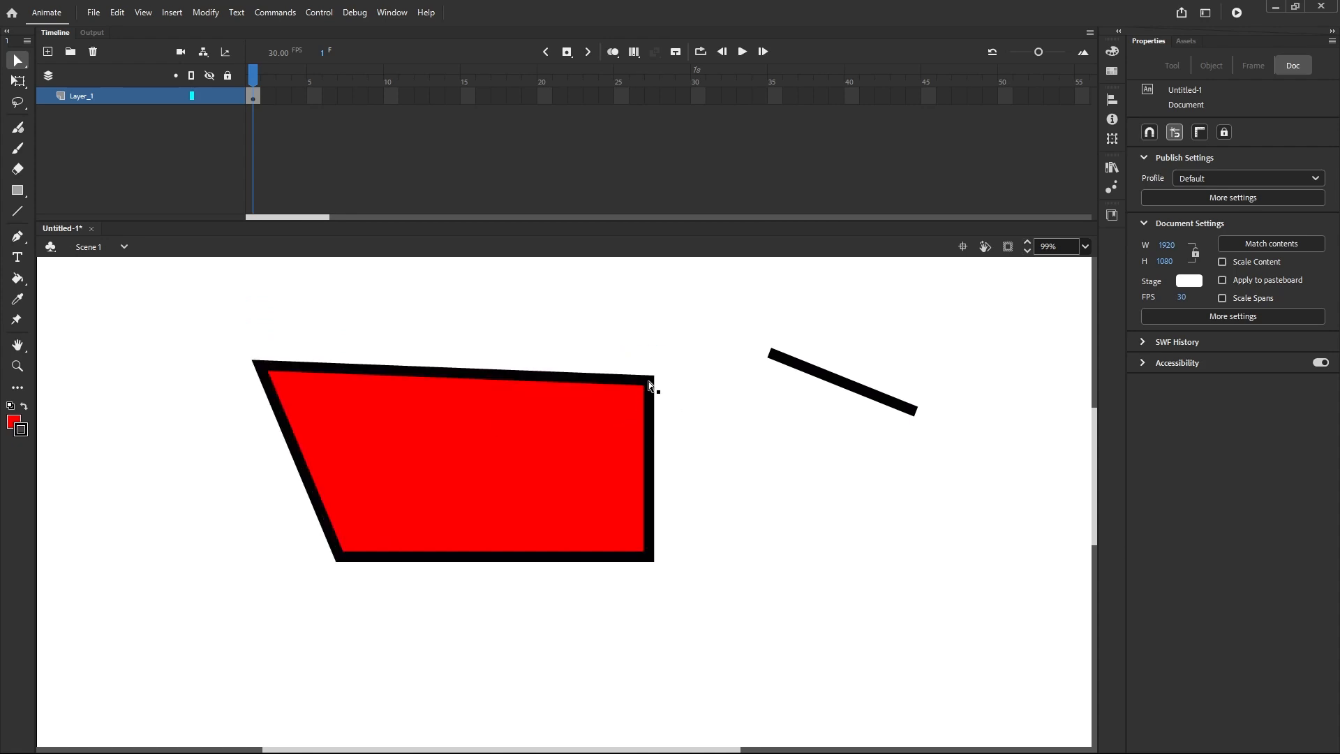
left_click_drag(649, 381, 567, 331)
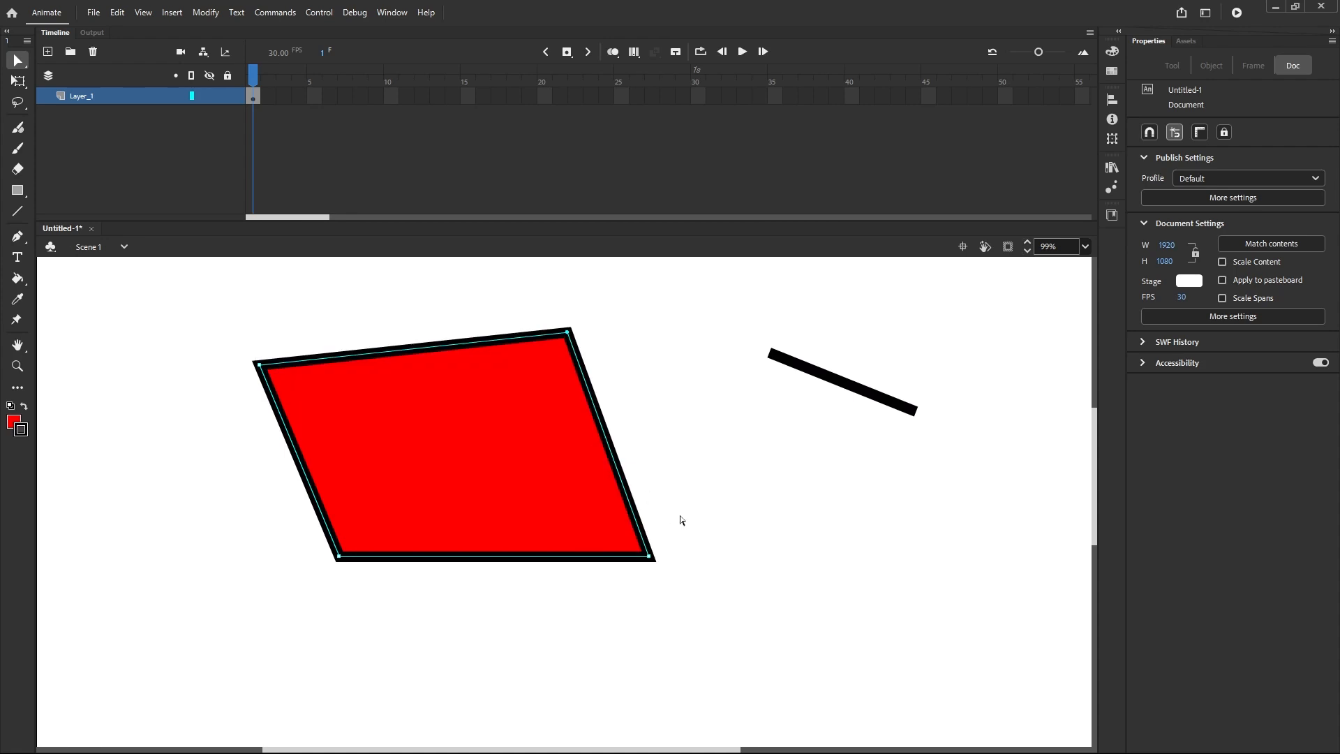
left_click_drag(682, 522, 387, 417)
left_click(648, 556)
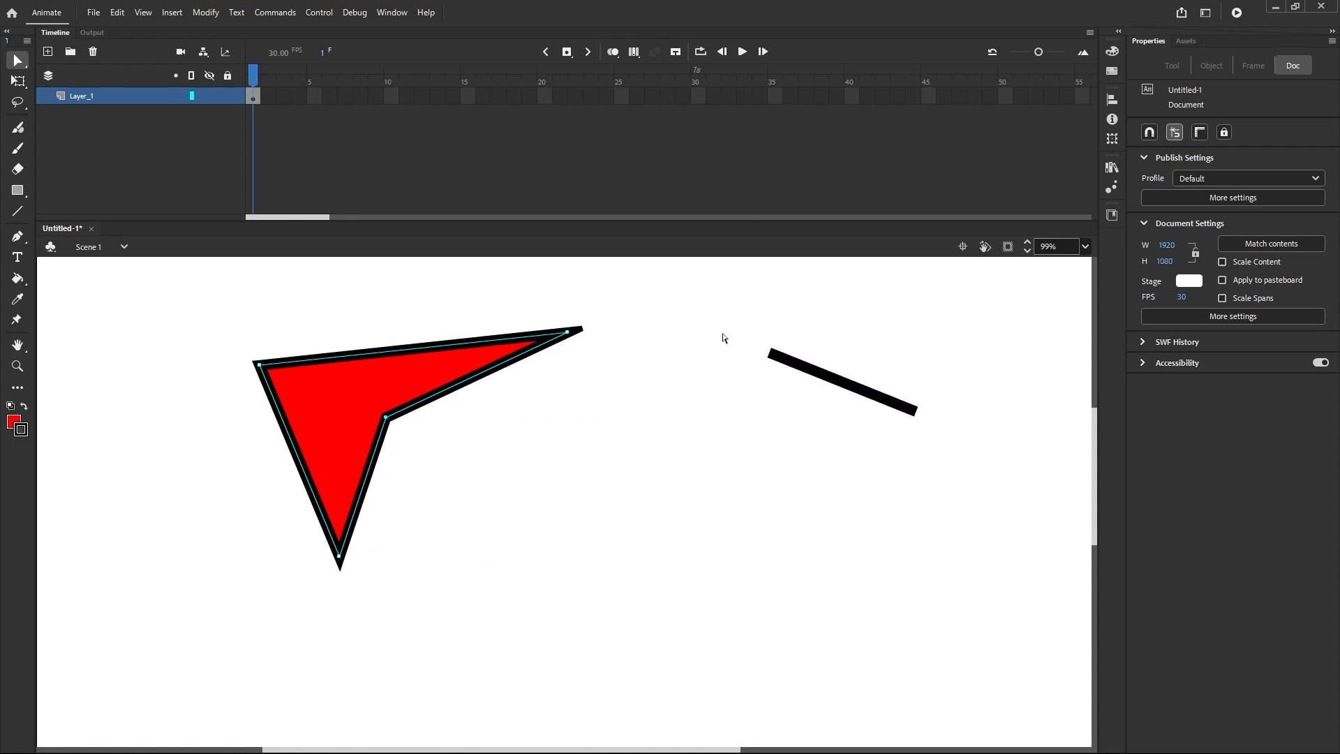
Step: Extend the black line slightly by moving its upper-left end point outward, and deselect it
left_click(770, 355)
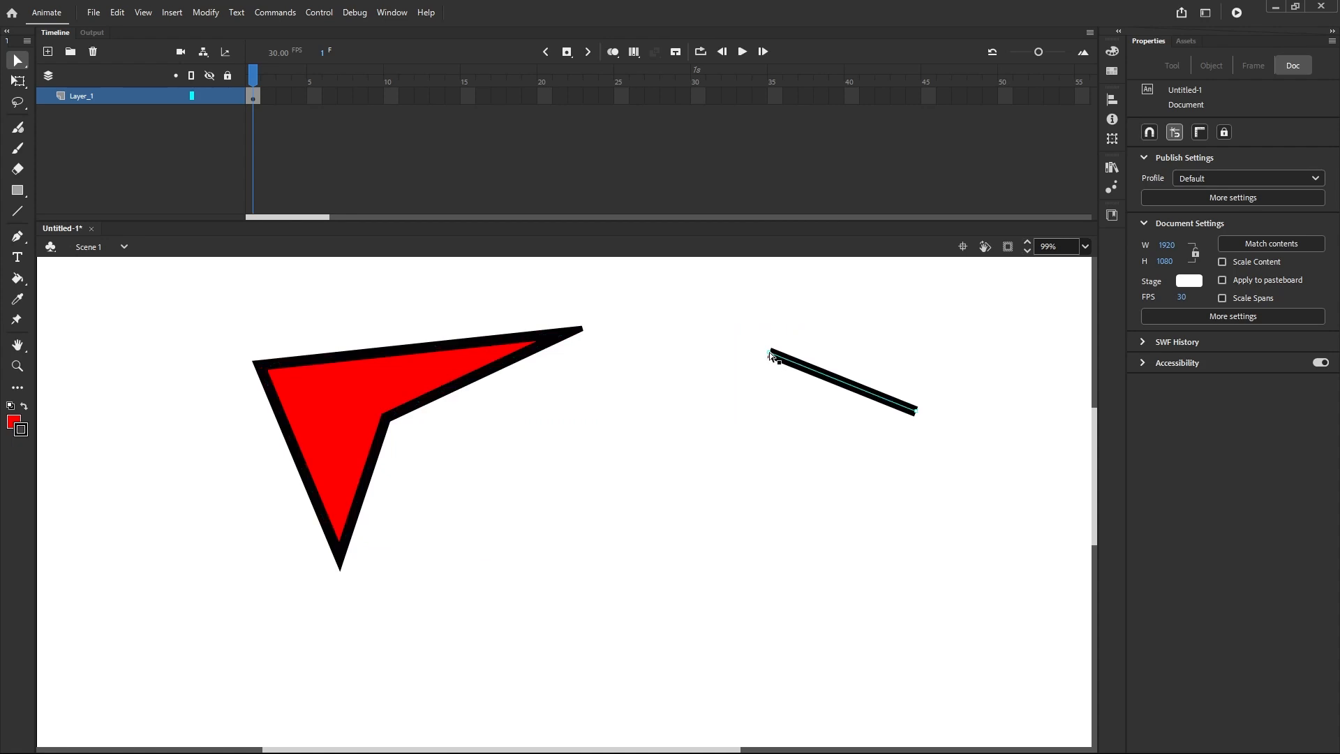
mouse_move(769, 356)
left_mouse_down()
mouse_move(662, 574)
mouse_move(760, 357)
left_mouse_up()
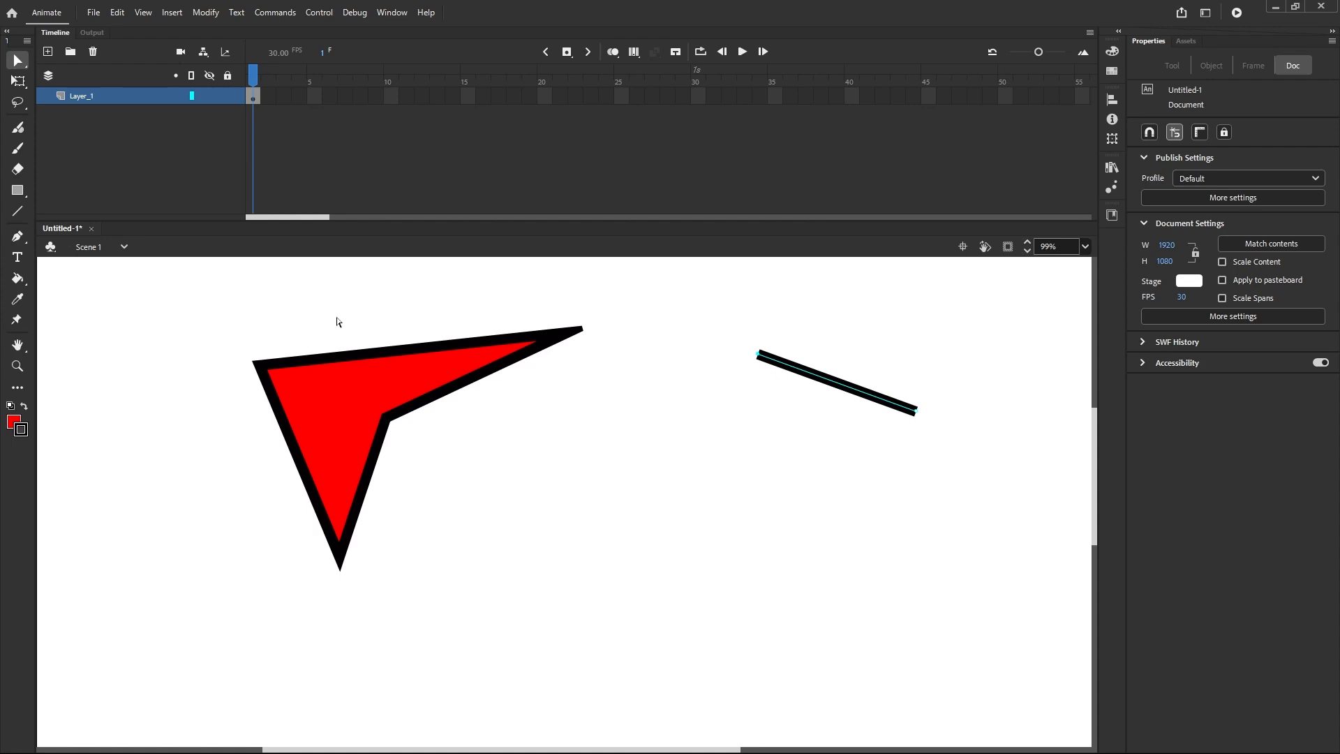
left_click(24, 64)
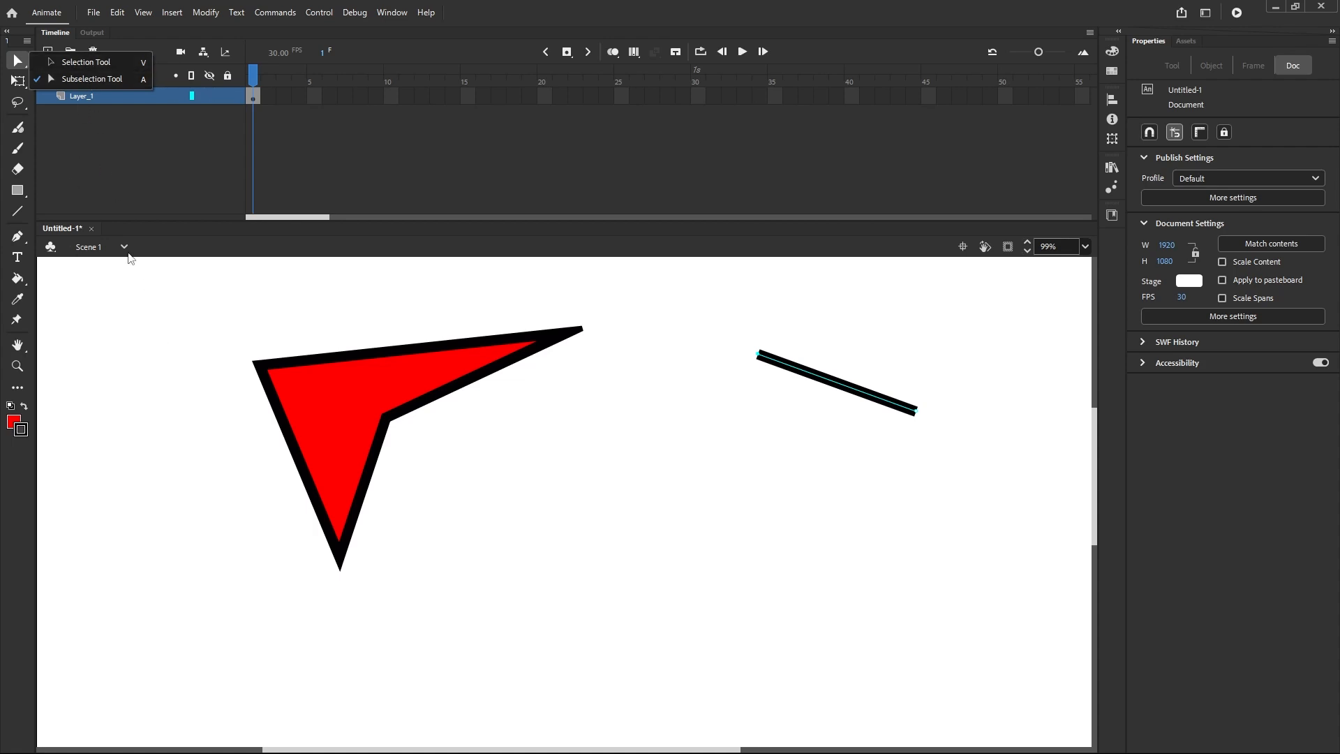
left_click(156, 377)
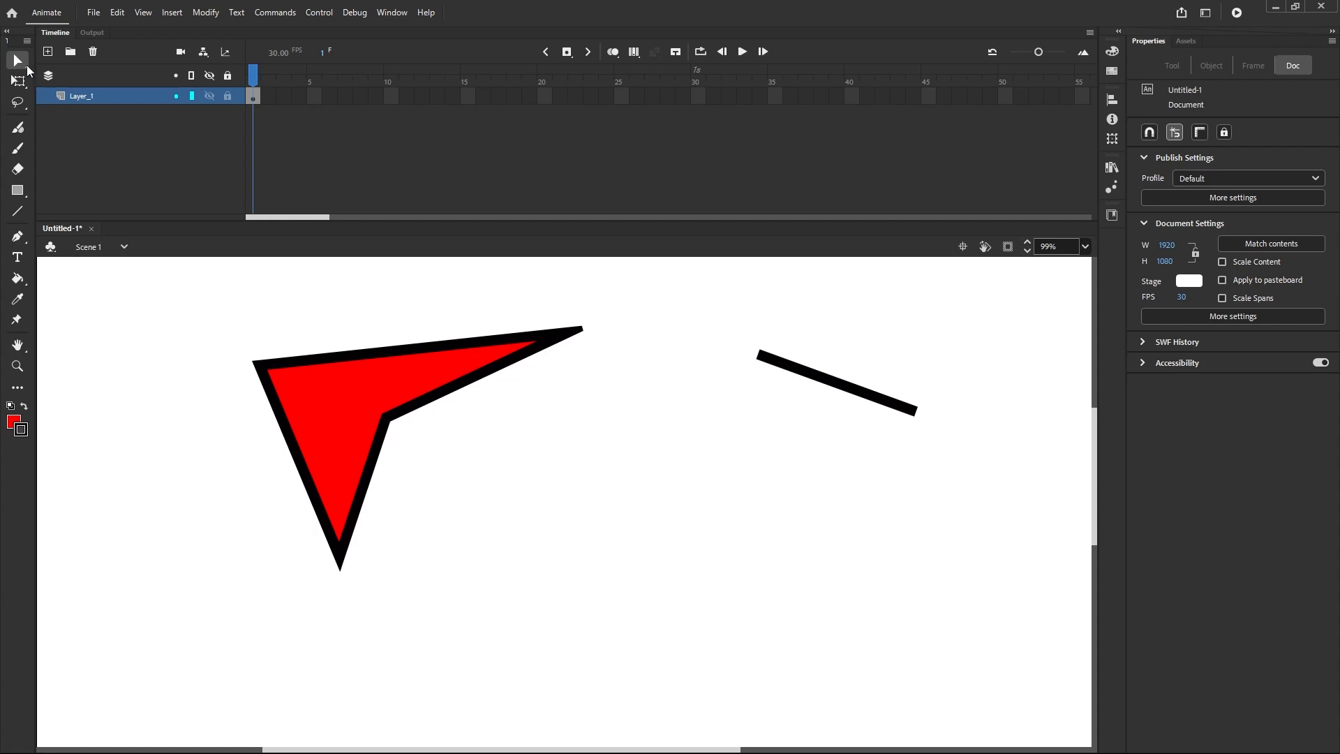
Step: Switch to the Selection tool and marquee-select the red shape as a whole, followed by the line
left_click(28, 70)
left_click(69, 78)
left_click(21, 67)
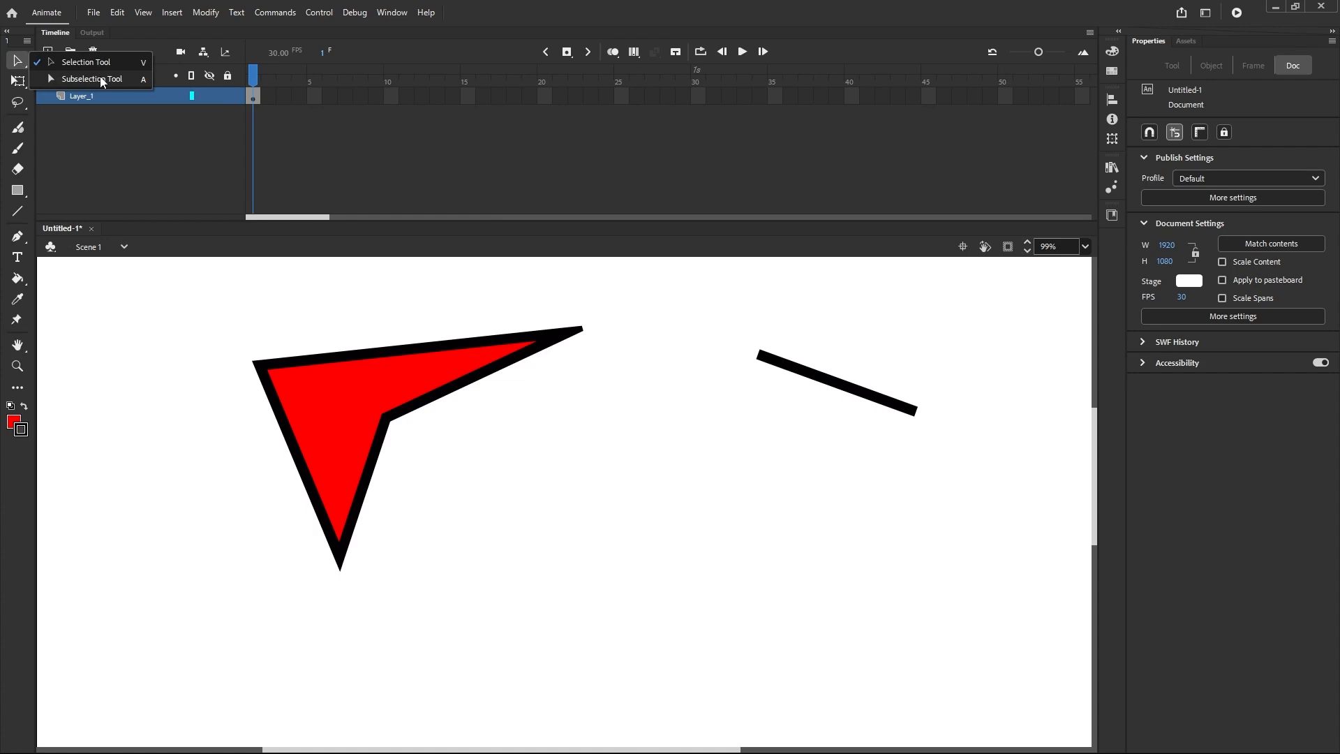
left_click(134, 324)
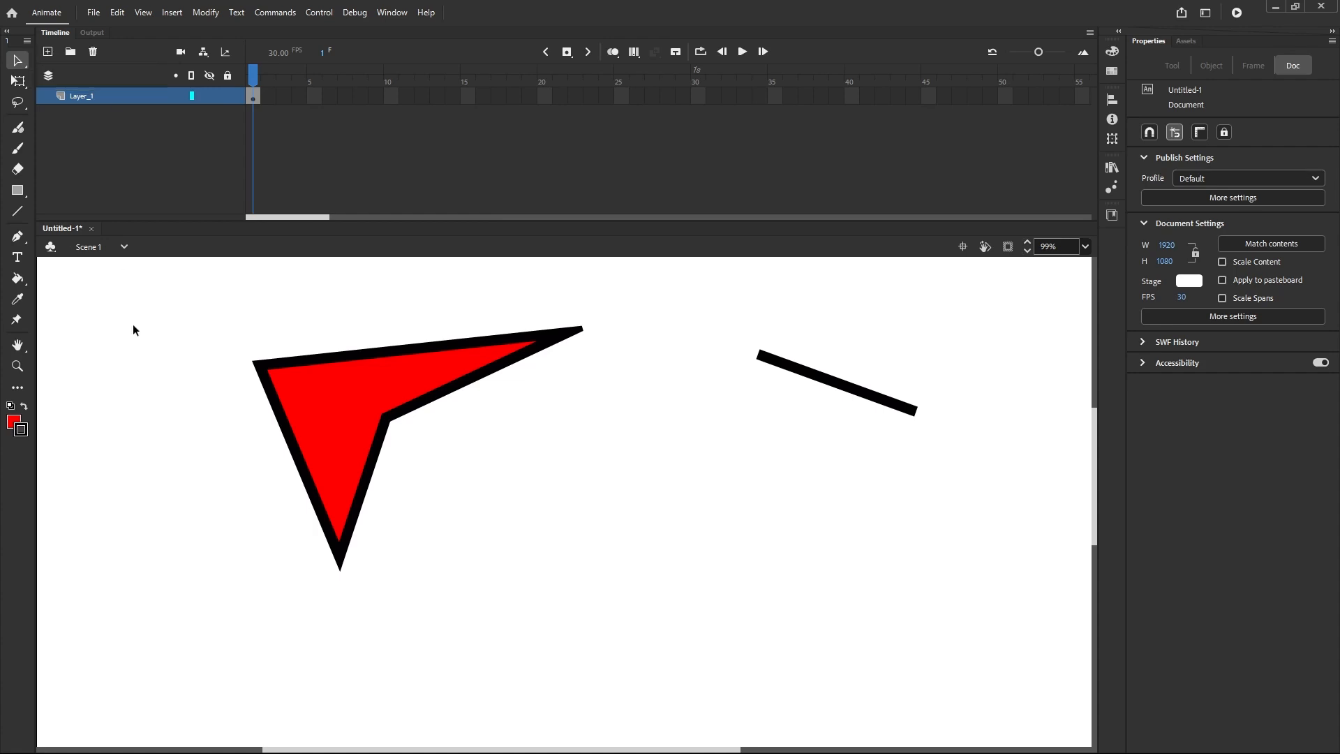
left_click_drag(199, 286, 693, 607)
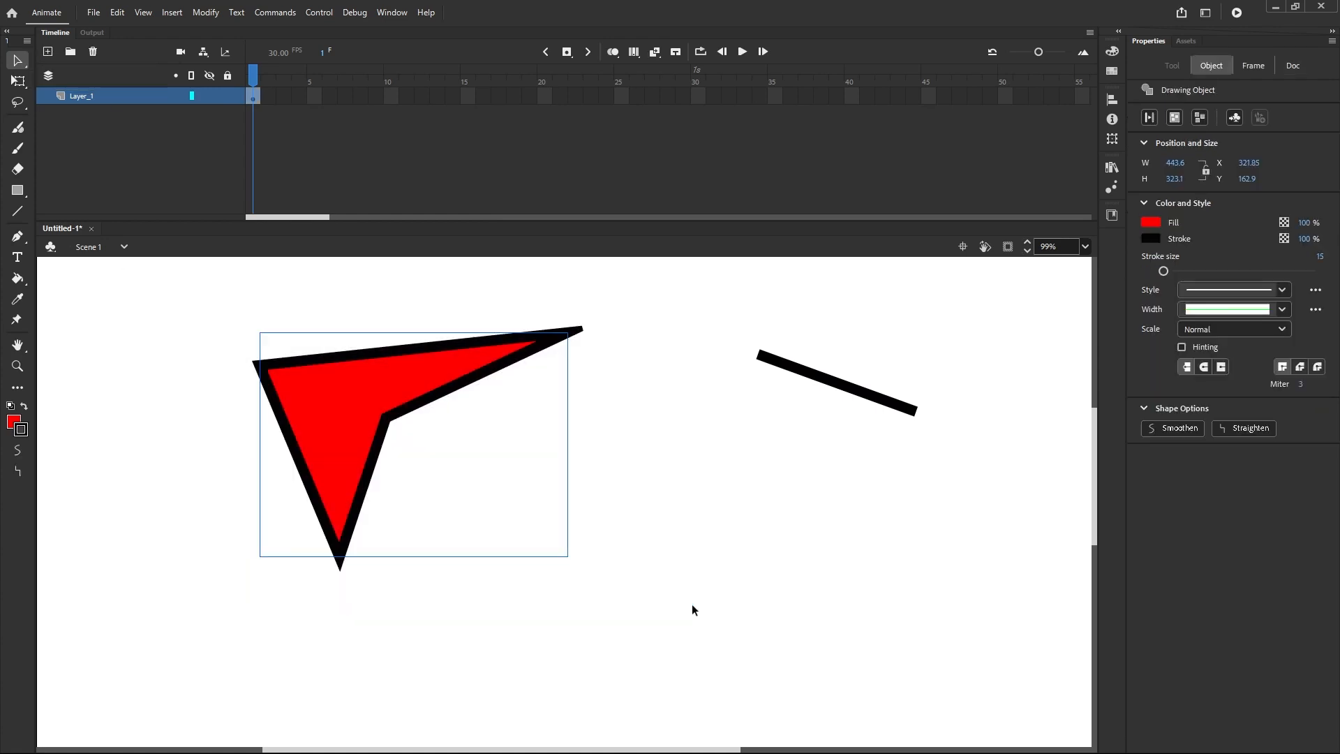
left_click_drag(718, 305, 969, 494)
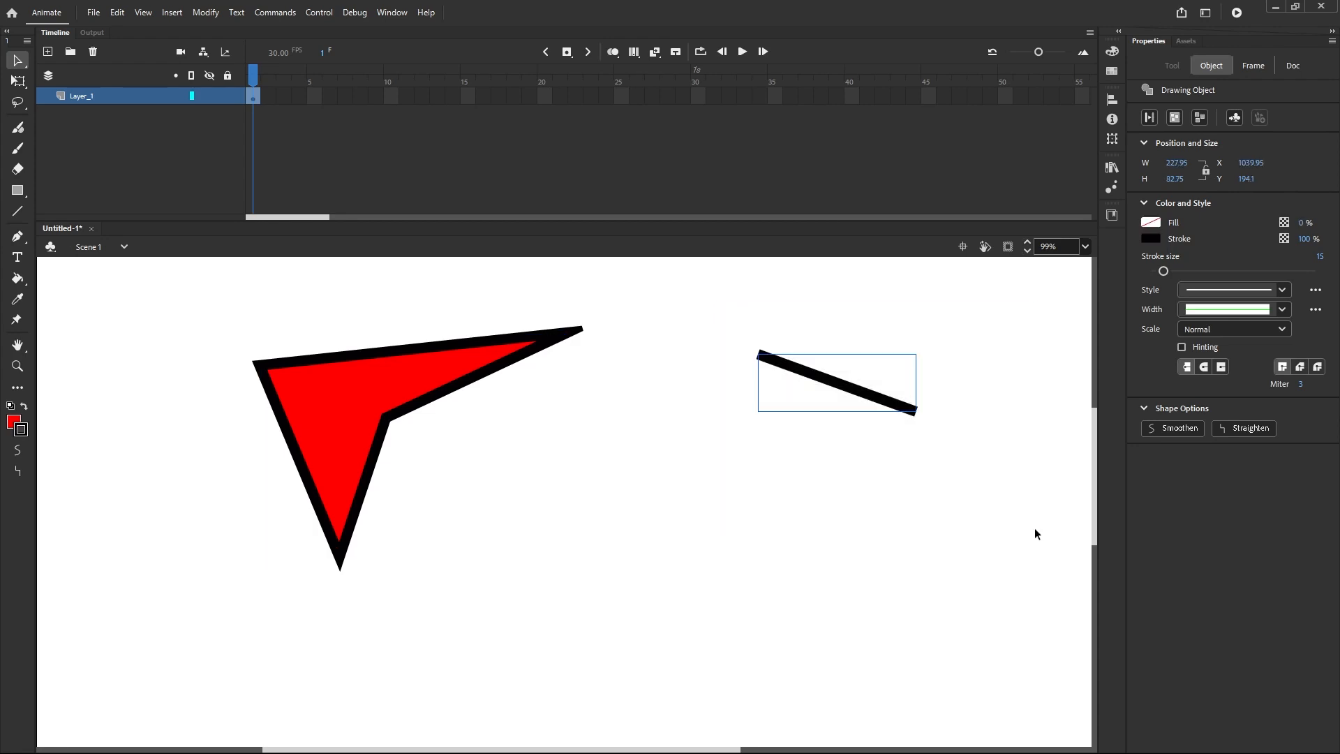
Step: Move the red shape's inward corner point far out to the lower right with the Subselection tool, and return to the Selection tool
left_click(20, 66)
left_click(76, 79)
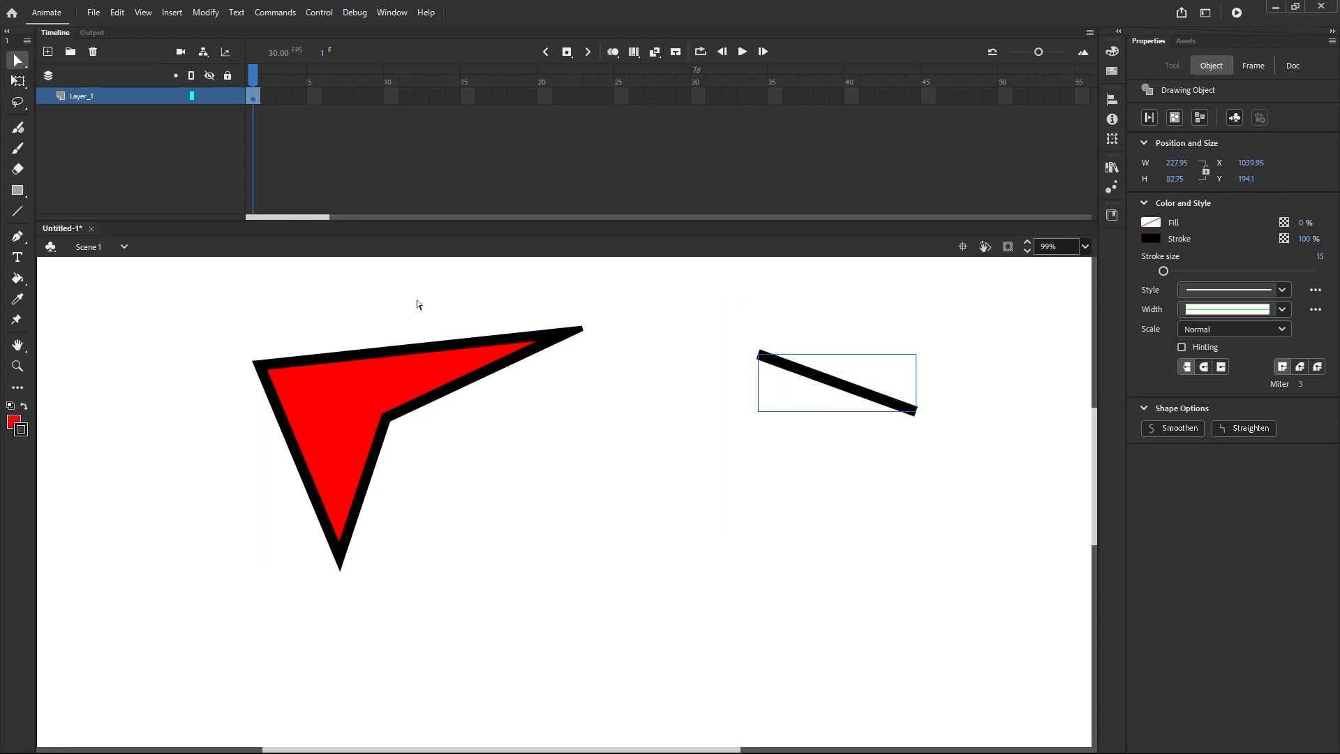
left_click(578, 330)
left_click(558, 330)
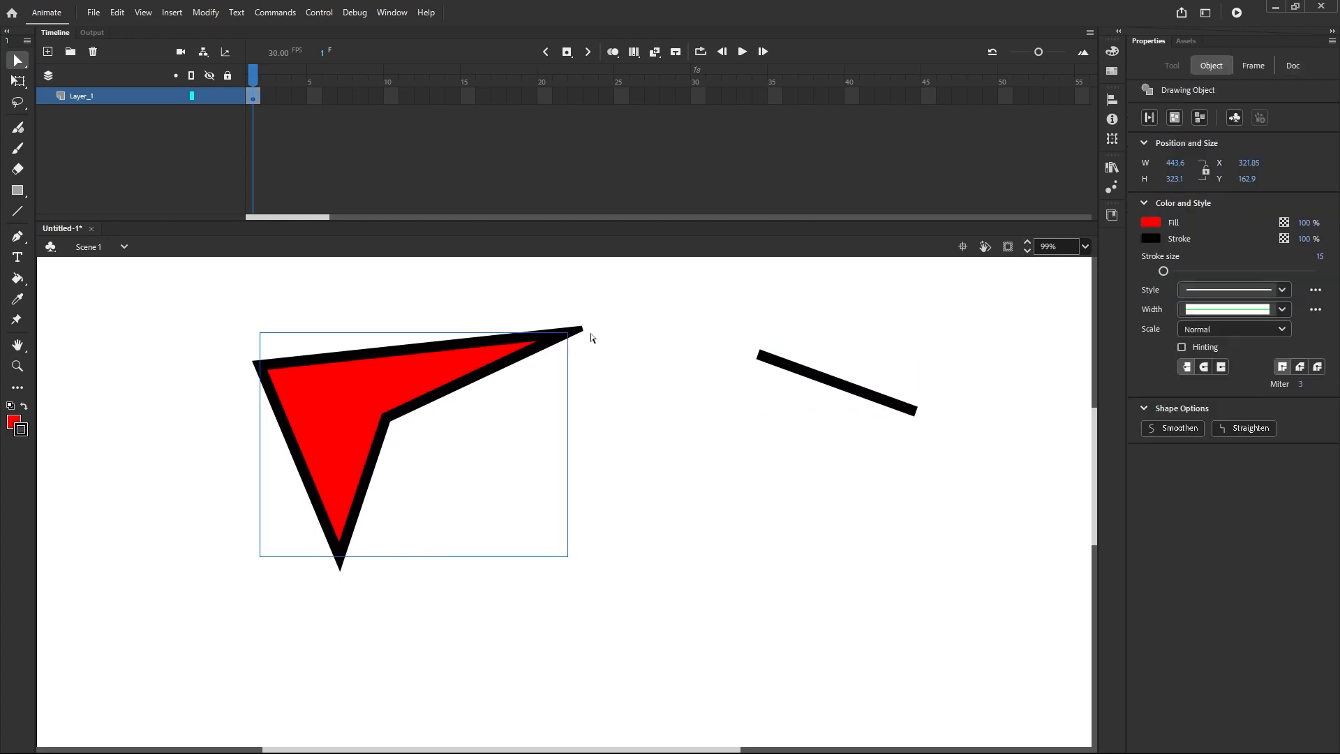
left_click_drag(598, 308, 537, 374)
left_click(561, 336)
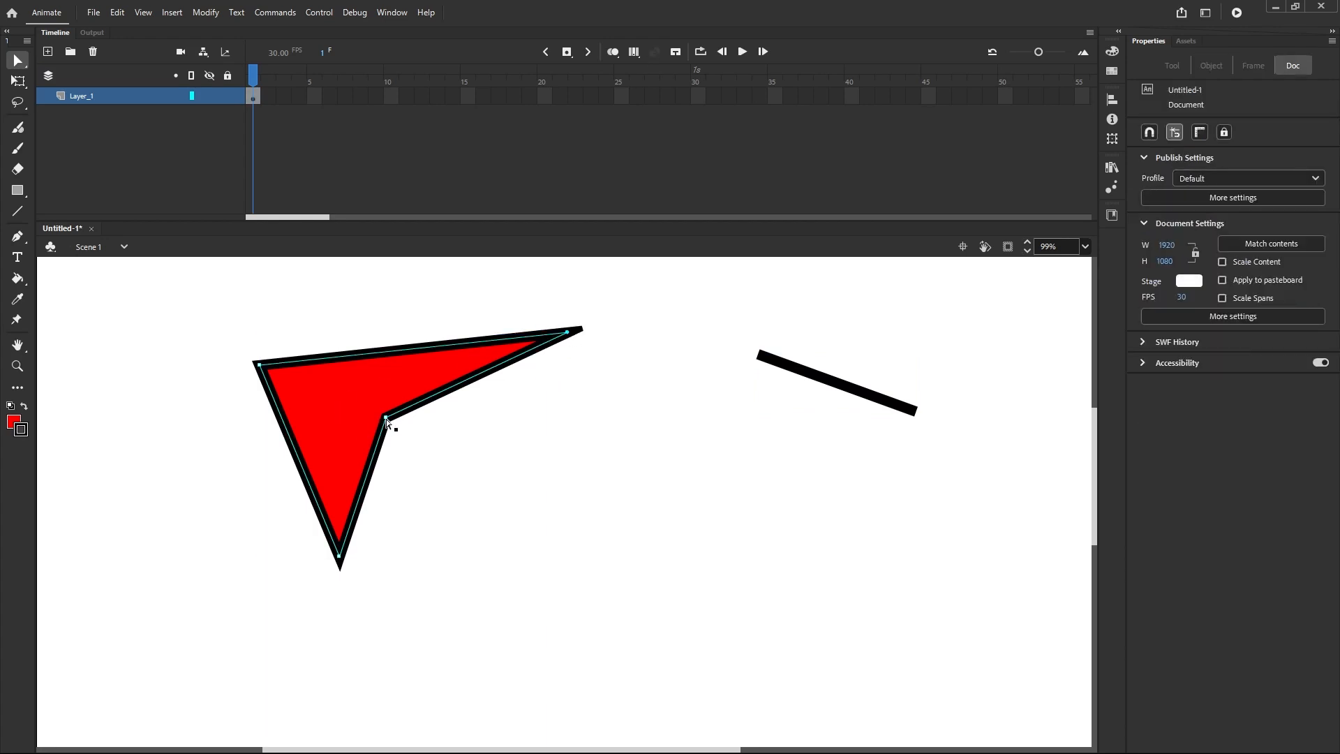
left_click_drag(388, 423, 770, 545)
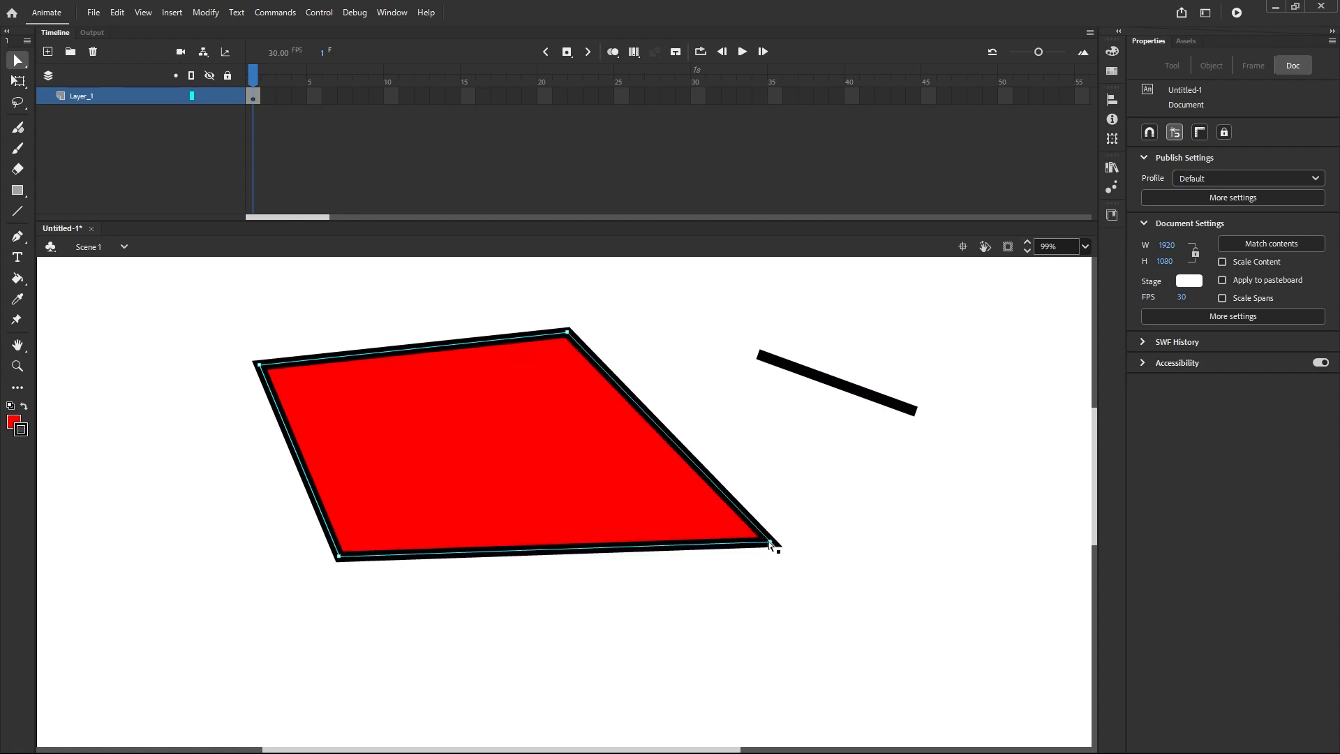
left_click(26, 67)
left_click(48, 64)
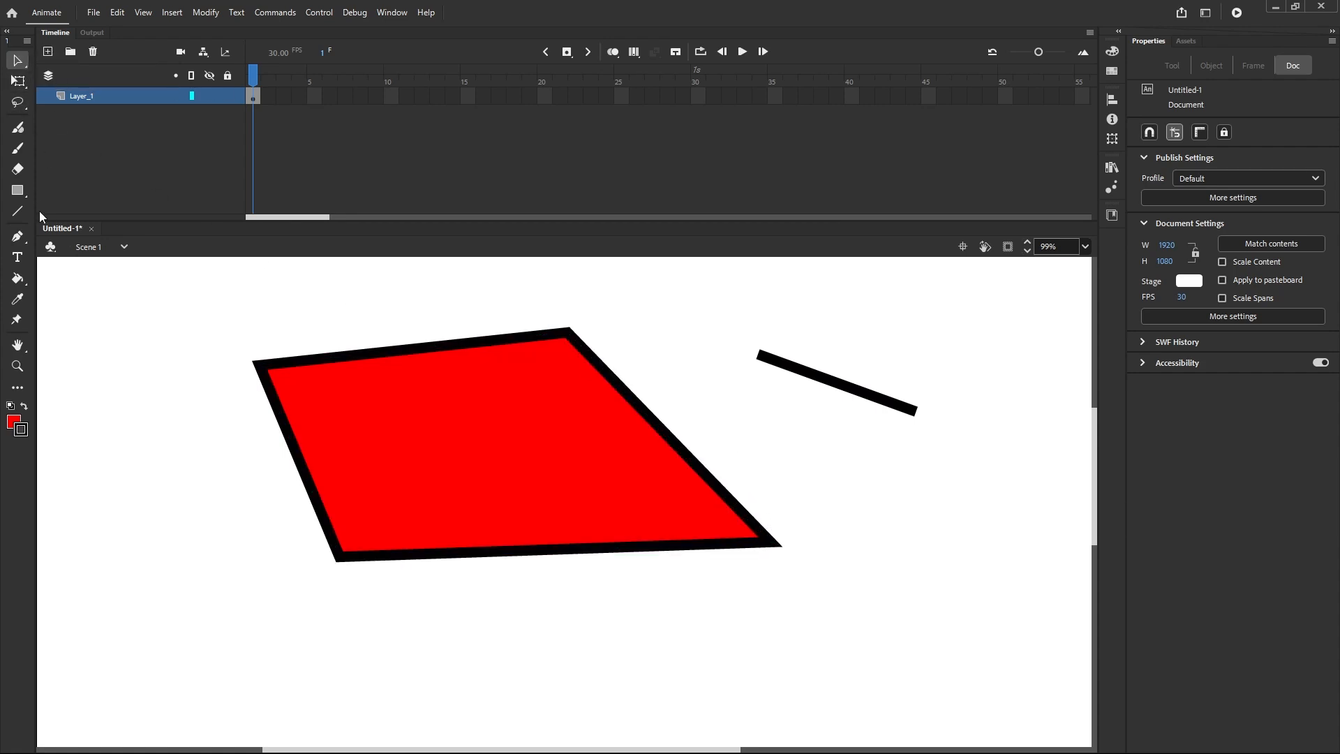